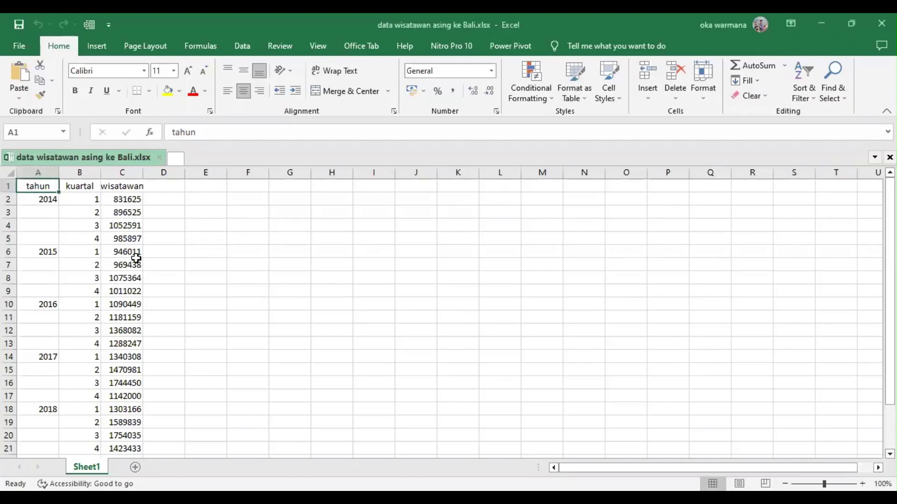
Review the quarterly wisatawan figures from 2014 through the last 2019 row
{"action": "scroll", "coordinate": [135, 257], "scroll_direction": "down", "scroll_amount": 3}
{"action": "scroll", "coordinate": [136, 258], "scroll_direction": "up", "scroll_amount": 2}
{"action": "scroll", "coordinate": [136, 259], "scroll_direction": "down", "scroll_amount": 2}
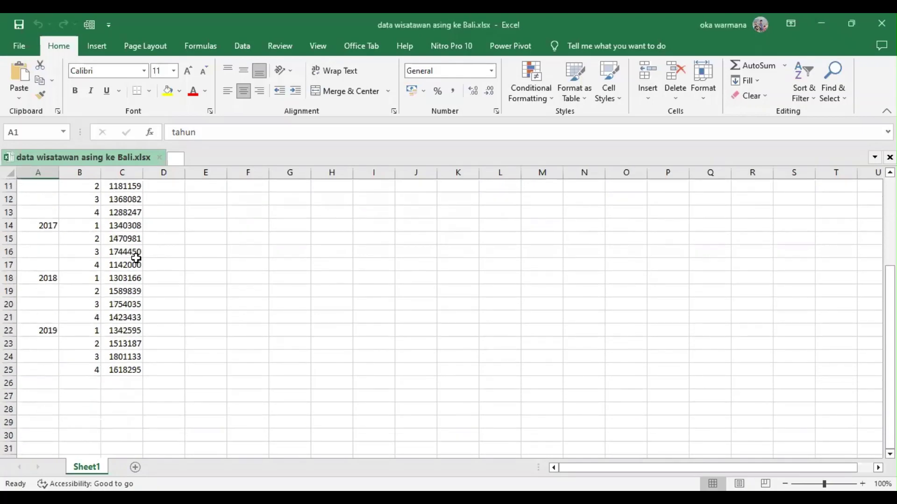
{"action": "left_click", "coordinate": [39, 327]}
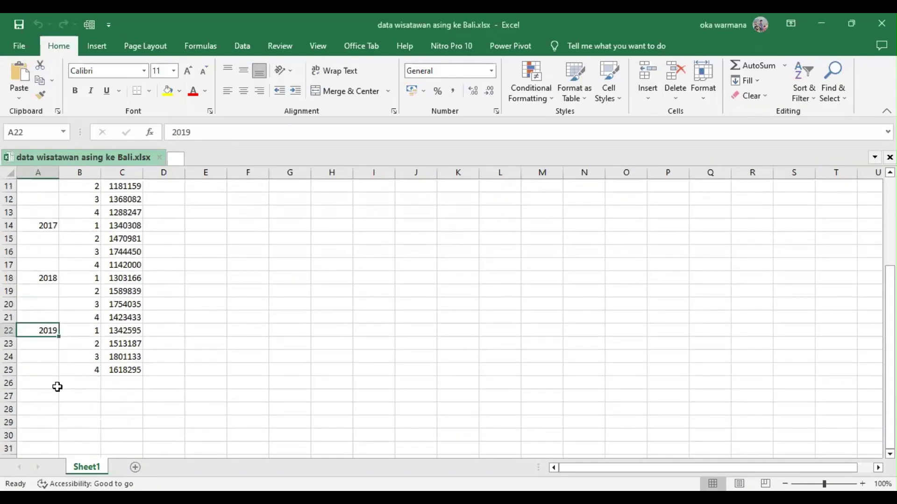
{"action": "left_click", "coordinate": [39, 382]}
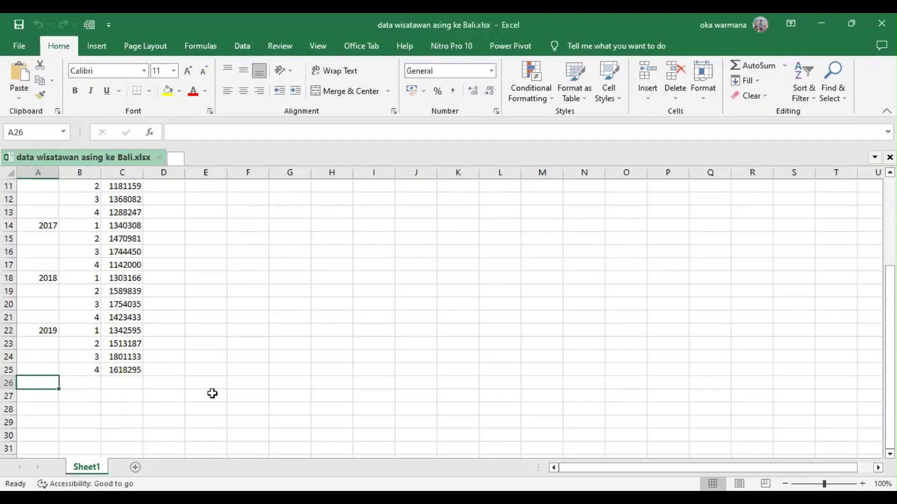
{"action": "scroll", "coordinate": [212, 394], "scroll_direction": "up", "scroll_amount": 4}
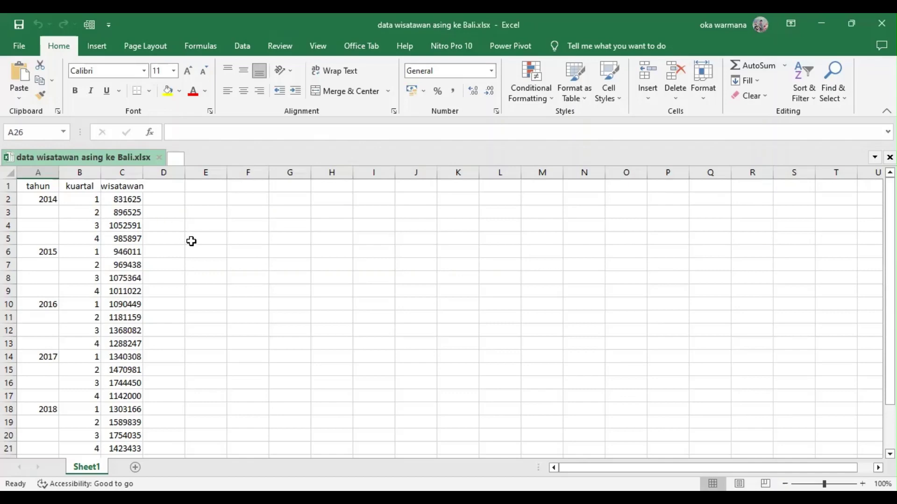
{"action": "scroll", "coordinate": [359, 404], "scroll_direction": "down", "scroll_amount": 2}
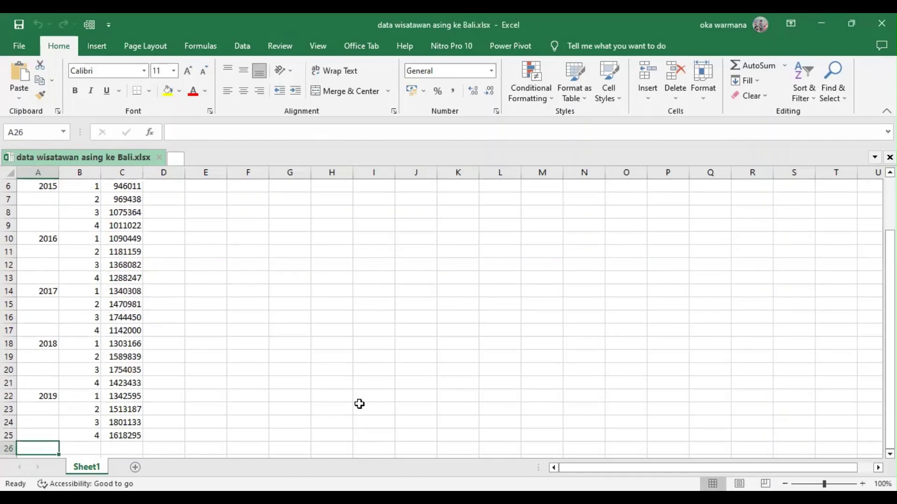
{"action": "scroll", "coordinate": [359, 404], "scroll_direction": "up", "scroll_amount": 2}
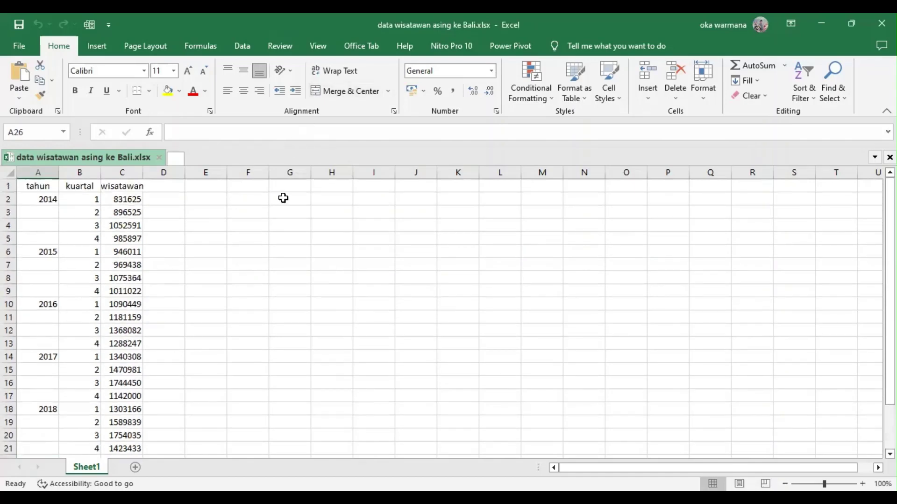
Paste the five-step deseasonalization list at G2 with the destination formatting and move it to start at K12
{"action": "left_click", "coordinate": [283, 198]}
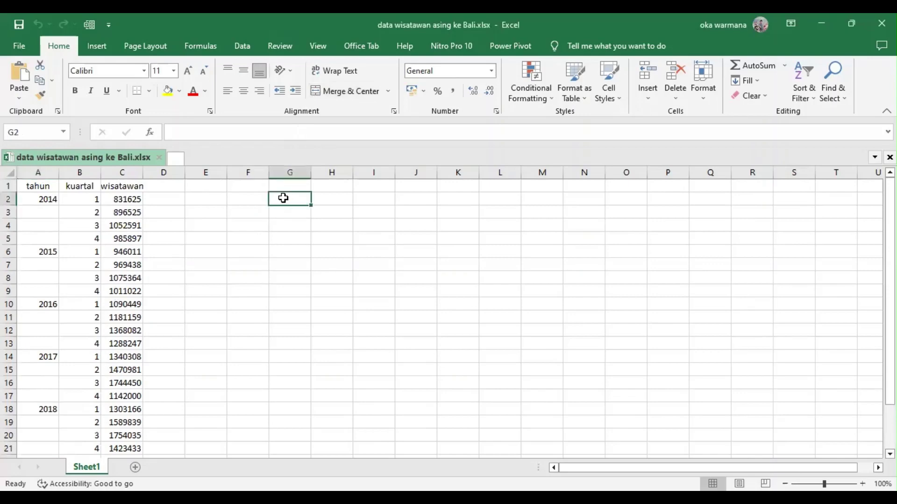
{"action": "type", "text": "Step 1\tCalculate a centered moving average (CMA) for each month (quarter). Step 2\tDivide each observed yt value by the CMA to obtain seasonal ratios. Step 3\tAverage the seasonal ratios by month (quarter) to get raw seasonal indexes. Step 4\tAdjust the raw seasonal indexes so they sum to 12 (monthly) or 4 (quarterly). Step 5\tDivide each yt by its seasonal index to get deseasonalized data."}
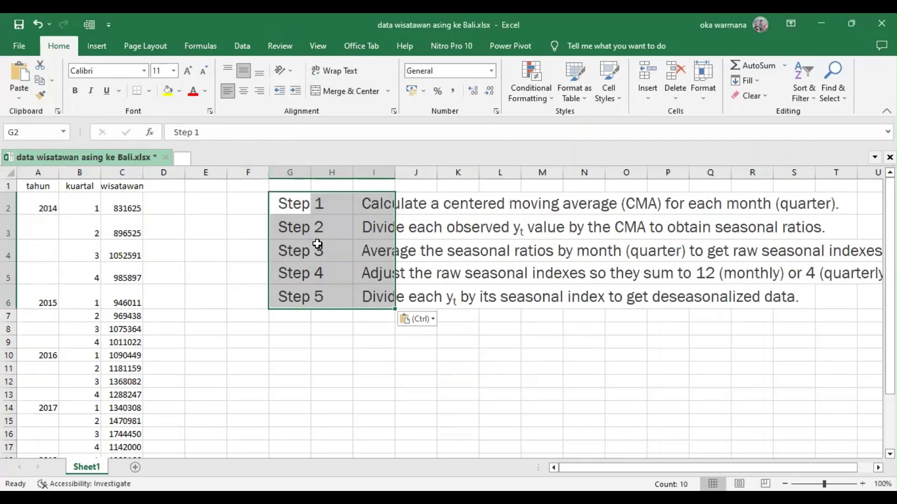
{"action": "key", "text": "ctrl"}
{"action": "key", "text": "m"}
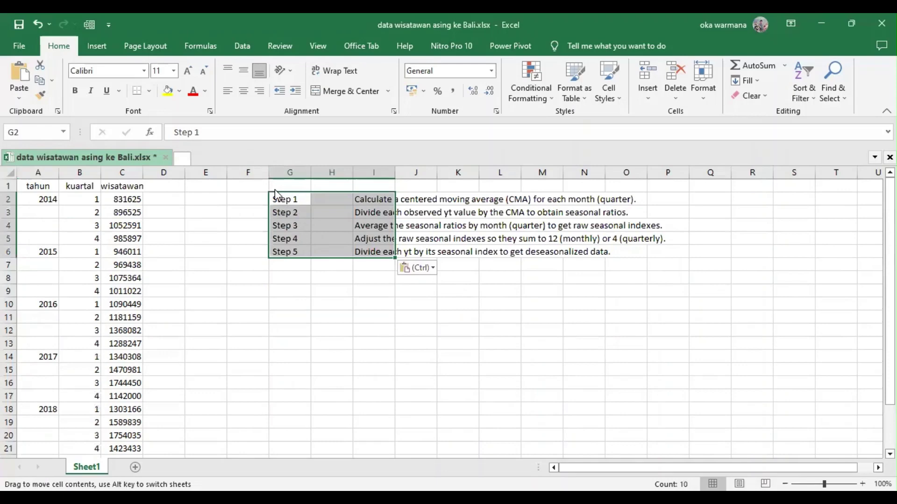
{"action": "left_click_drag", "start_coordinate": [275, 192], "coordinate": [442, 326]}
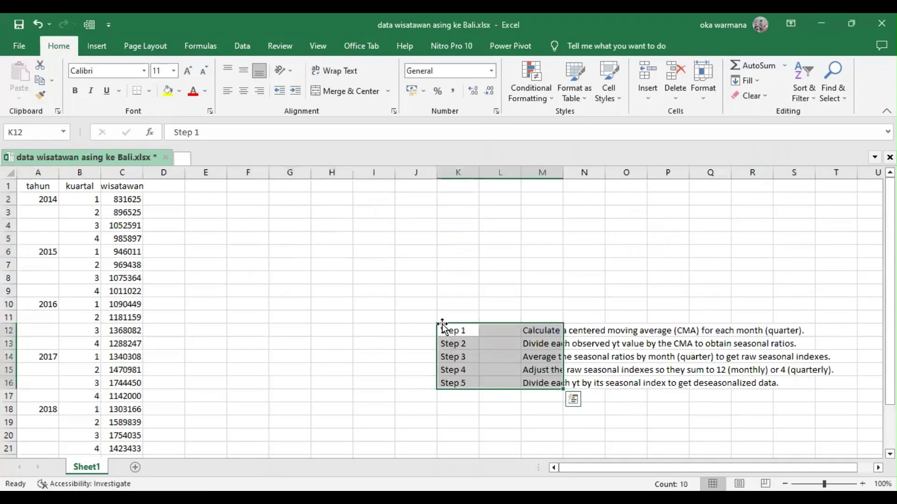
{"action": "scroll", "coordinate": [245, 274], "scroll_direction": "down", "scroll_amount": 1}
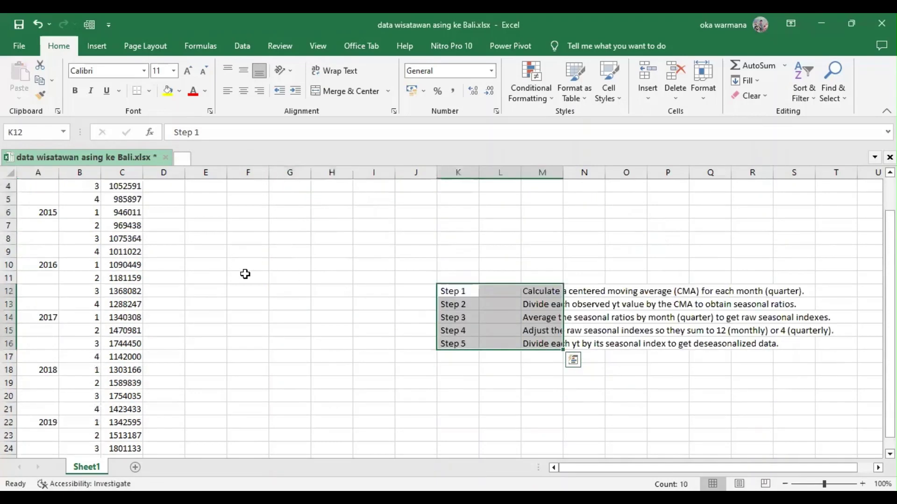
{"action": "scroll", "coordinate": [245, 274], "scroll_direction": "up", "scroll_amount": 1}
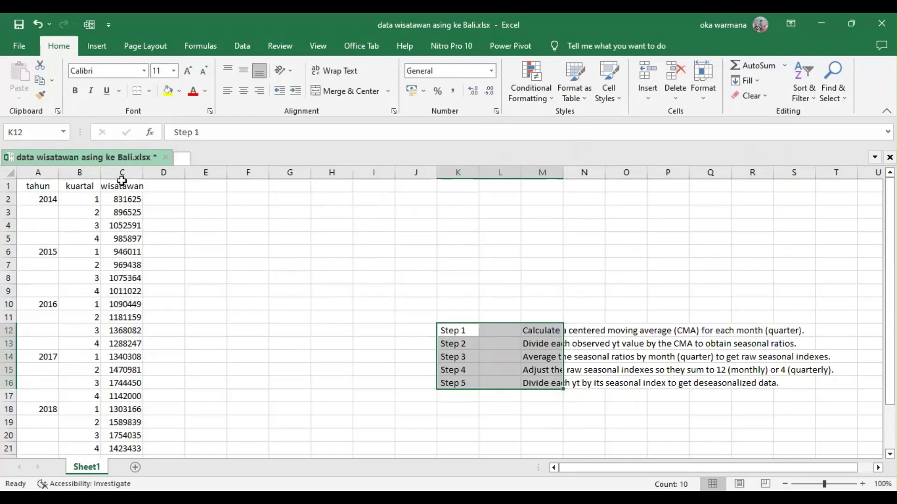
Insert a line chart of the wisatawan column, including its header, from C1 to C25
{"action": "left_click", "coordinate": [122, 182]}
{"action": "key", "text": "ctrl+shift+Down"}
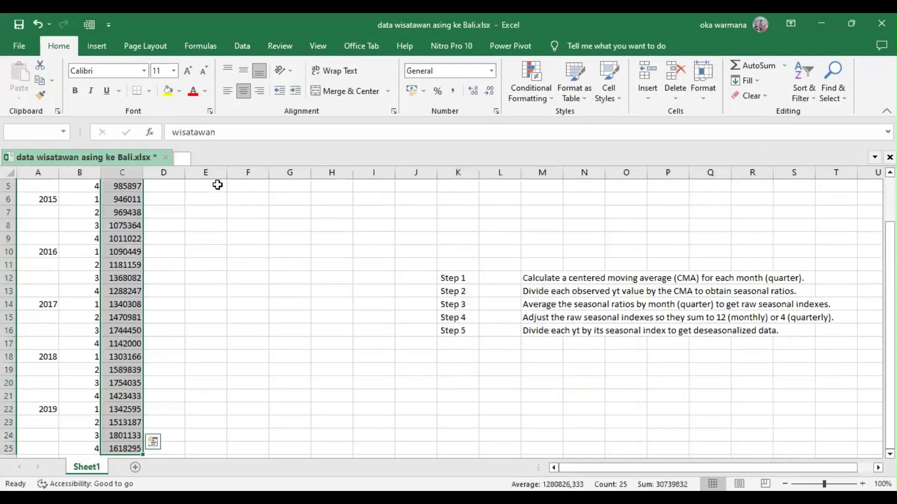
{"action": "scroll", "coordinate": [218, 185], "scroll_direction": "up", "scroll_amount": 3}
{"action": "left_click", "coordinate": [97, 46]}
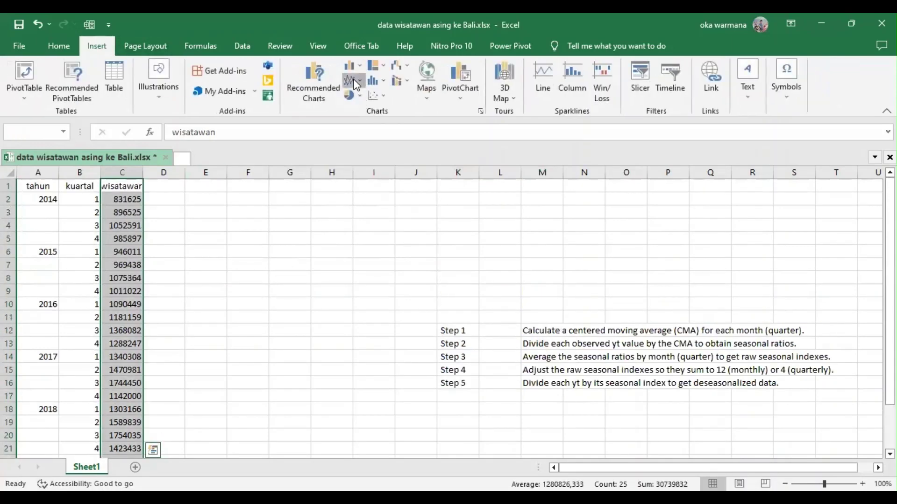
{"action": "left_click", "coordinate": [354, 80]}
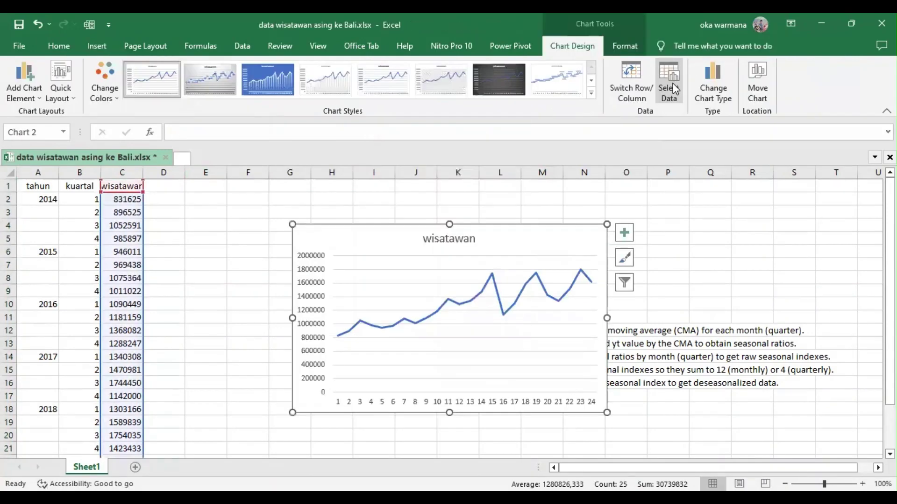
Set the chart's horizontal axis labels to the quarter numbers in B2:B25
{"action": "left_click", "coordinate": [669, 73]}
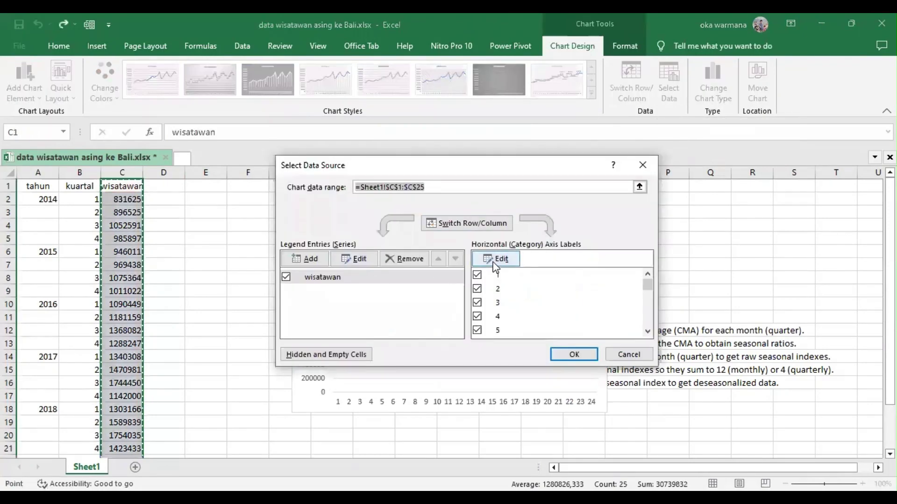
{"action": "left_click", "coordinate": [494, 261]}
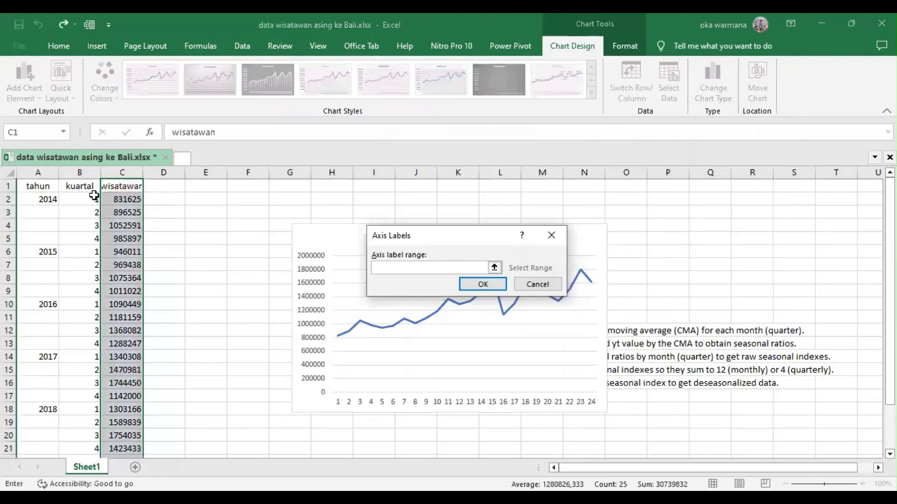
{"action": "left_click", "coordinate": [88, 199]}
{"action": "left_click_drag", "start_coordinate": [89, 199], "coordinate": [89, 449]}
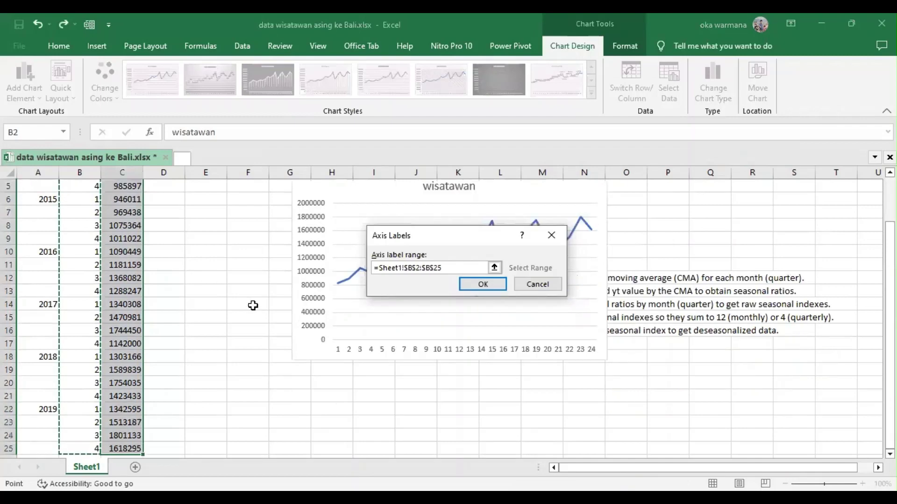
{"action": "left_click", "coordinate": [481, 286]}
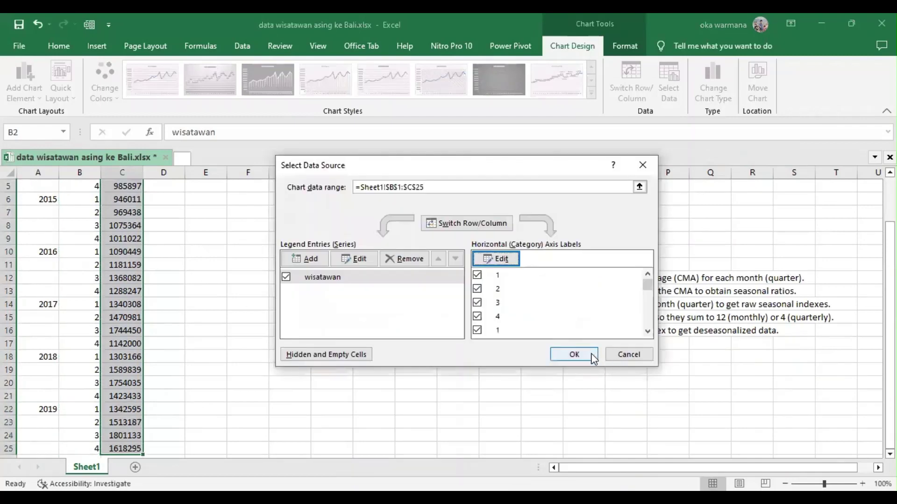
{"action": "left_click", "coordinate": [574, 355]}
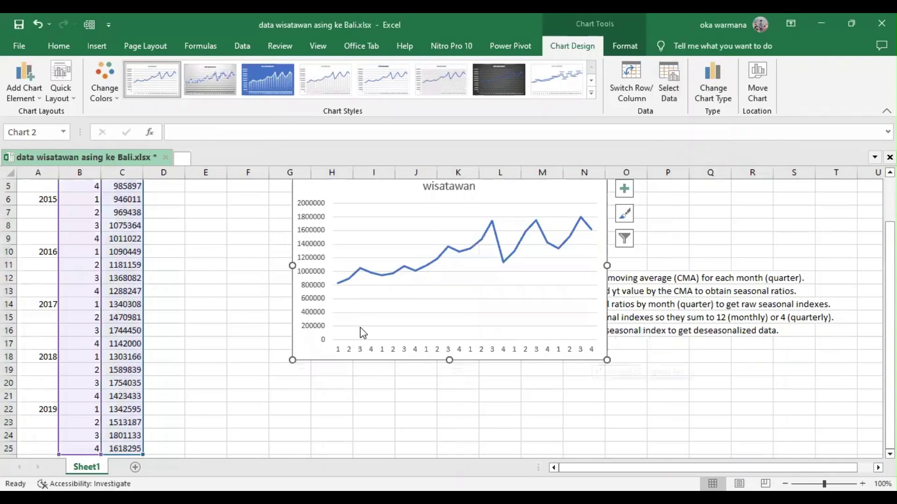
{"action": "left_click", "coordinate": [367, 271]}
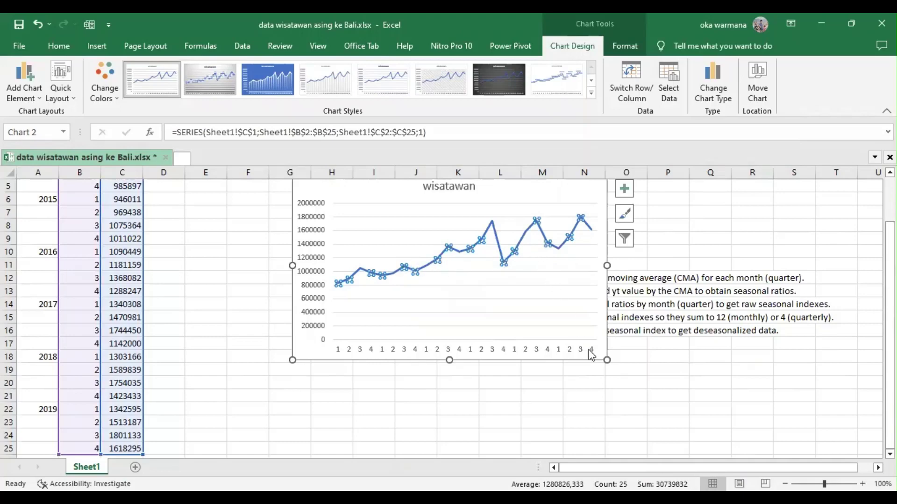
{"action": "left_click", "coordinate": [689, 318]}
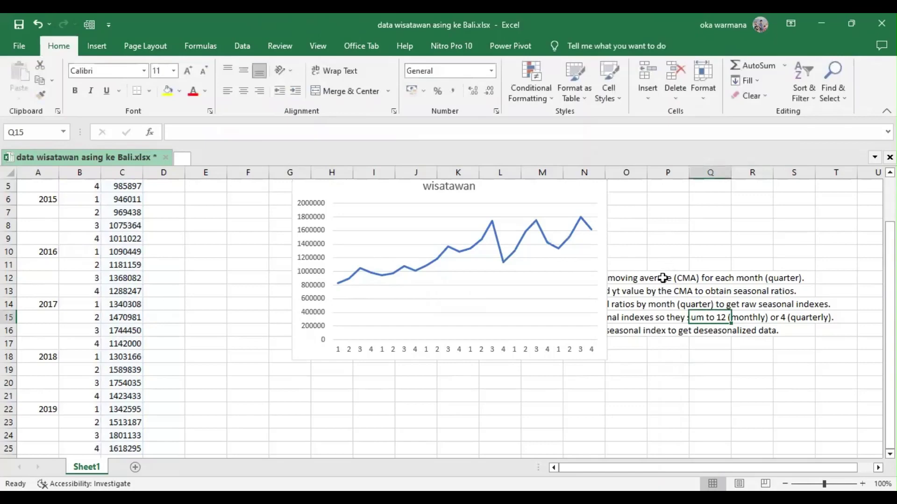
Move the chart off the step labels and delete the empty column L between the labels and their descriptions
{"action": "left_click_drag", "start_coordinate": [295, 186], "coordinate": [554, 288]}
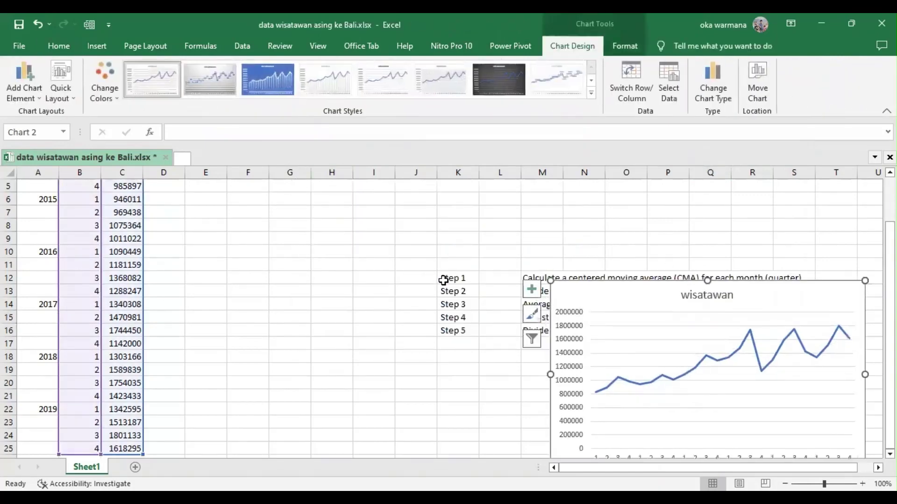
{"action": "left_click_drag", "start_coordinate": [443, 279], "coordinate": [509, 333]}
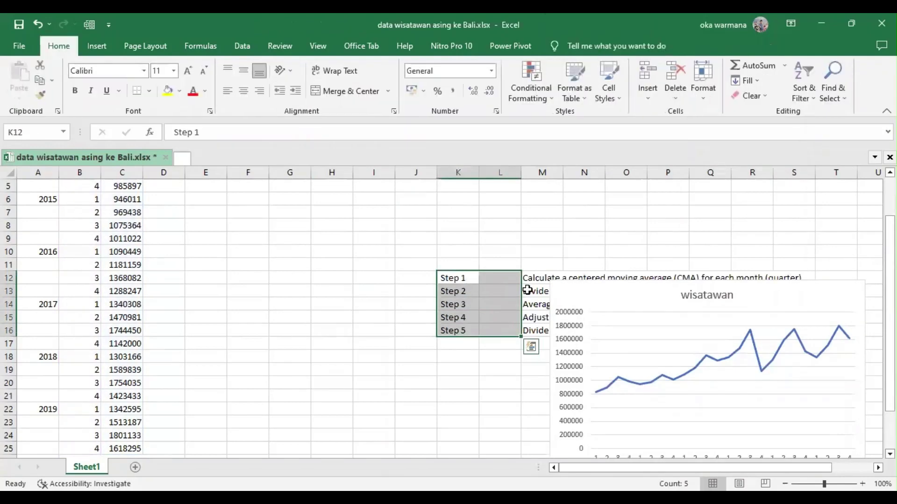
{"action": "left_click", "coordinate": [501, 174]}
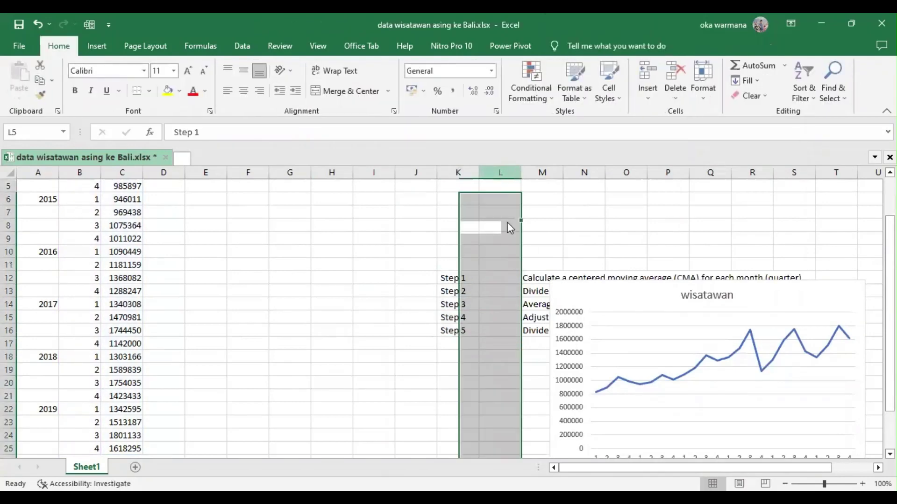
{"action": "right_click", "coordinate": [506, 182]}
{"action": "left_click", "coordinate": [545, 308]}
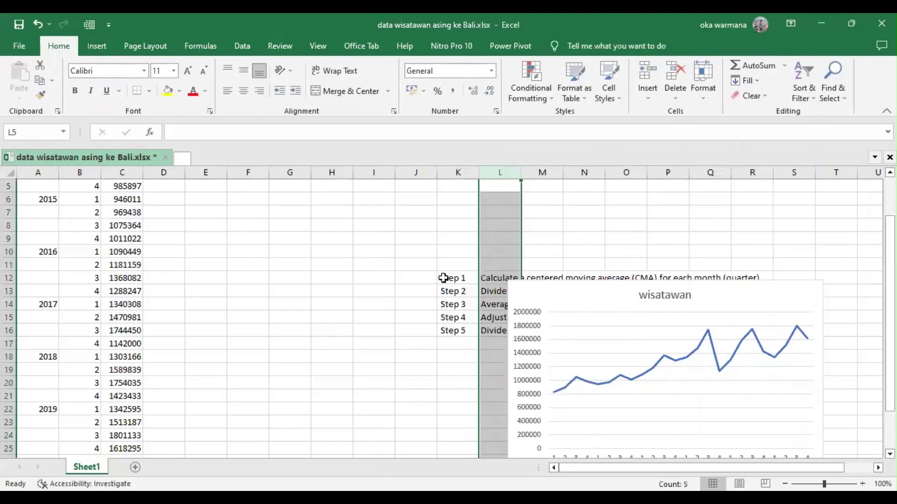
{"action": "key", "text": "Down"}
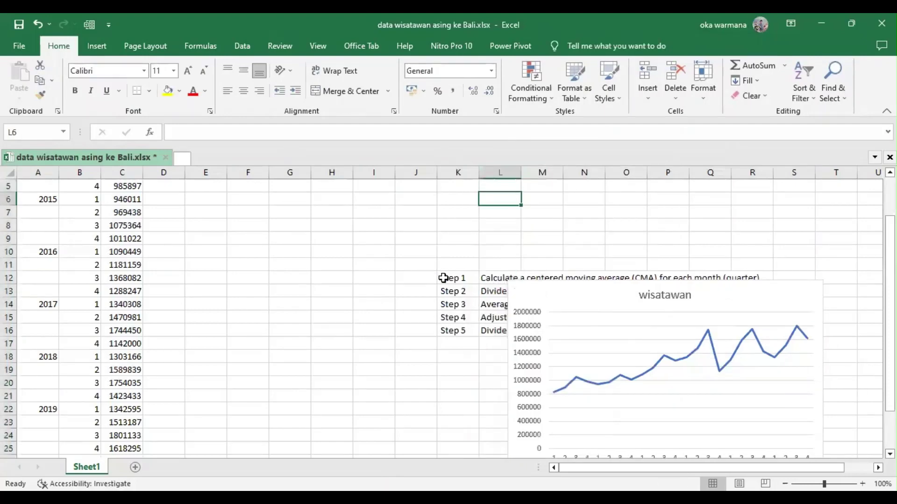
Move the whole five-step list, labels and descriptions, to start at cell I23
{"action": "left_click", "coordinate": [443, 279]}
{"action": "key", "text": "ctrl+shift+Down"}
{"action": "key", "text": "shift+Right"}
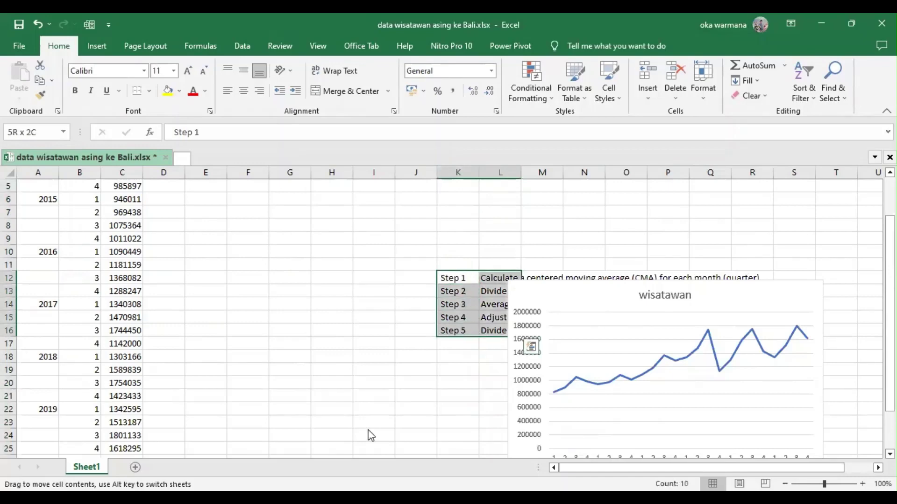
{"action": "left_click_drag", "start_coordinate": [463, 272], "coordinate": [381, 425]}
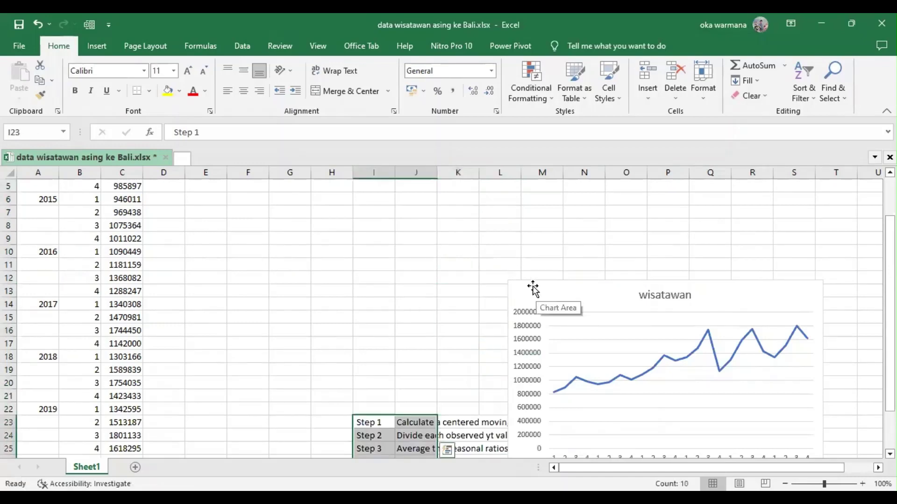
Place the chart above the step list with its upper edge at row 2, and collapse the ribbon
{"action": "left_click_drag", "start_coordinate": [383, 192], "coordinate": [383, 191]}
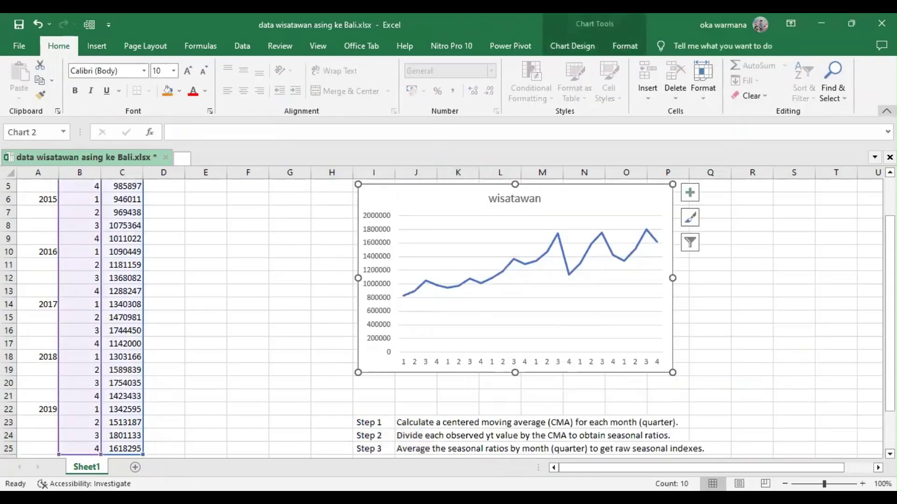
{"action": "left_click", "coordinate": [886, 110]}
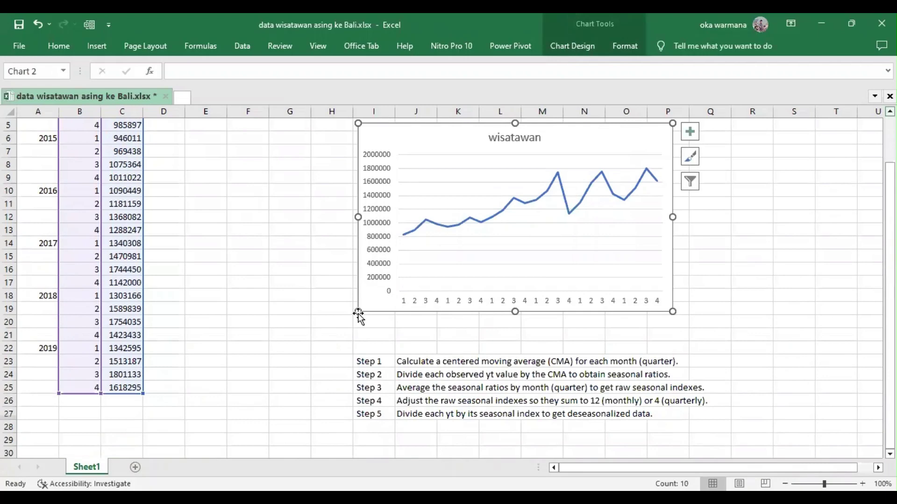
{"action": "scroll", "coordinate": [380, 181], "scroll_direction": "up", "scroll_amount": 2}
{"action": "left_click_drag", "start_coordinate": [380, 180], "coordinate": [368, 136]}
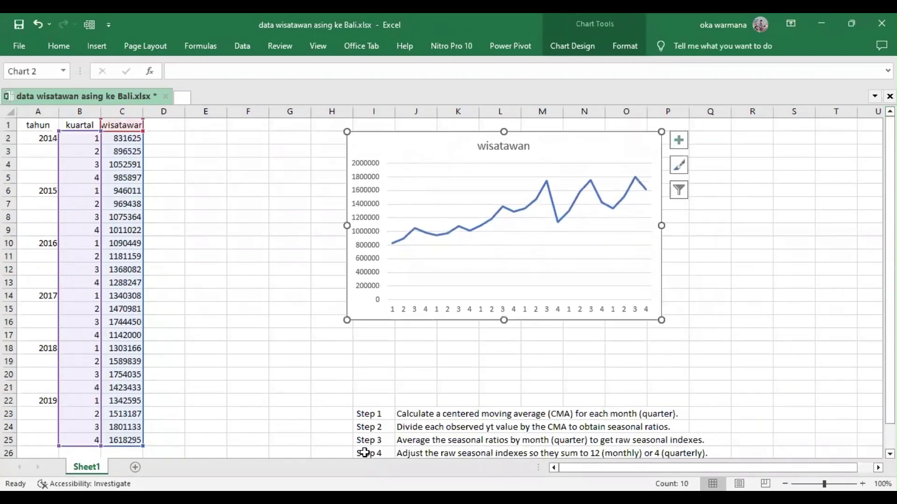
Move the five-step list up to start at I18, just below the chart
{"action": "left_click_drag", "start_coordinate": [362, 414], "coordinate": [416, 440]}
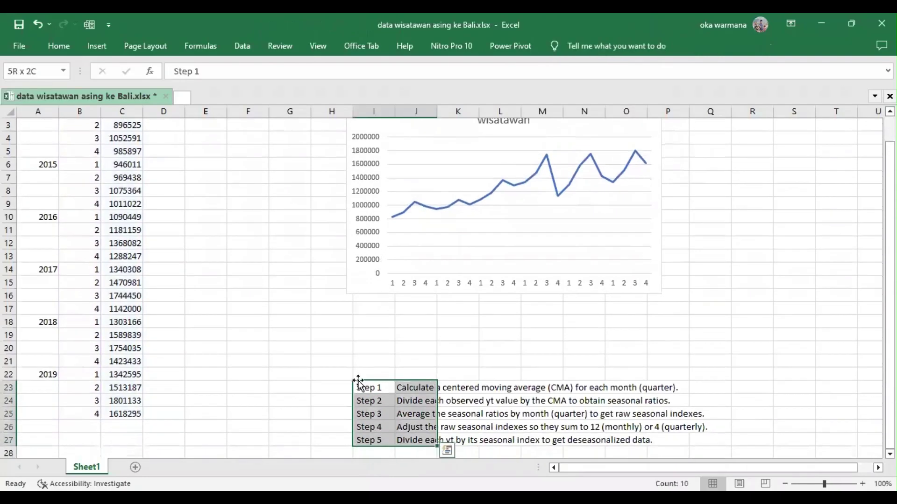
{"action": "left_click_drag", "start_coordinate": [360, 379], "coordinate": [358, 324]}
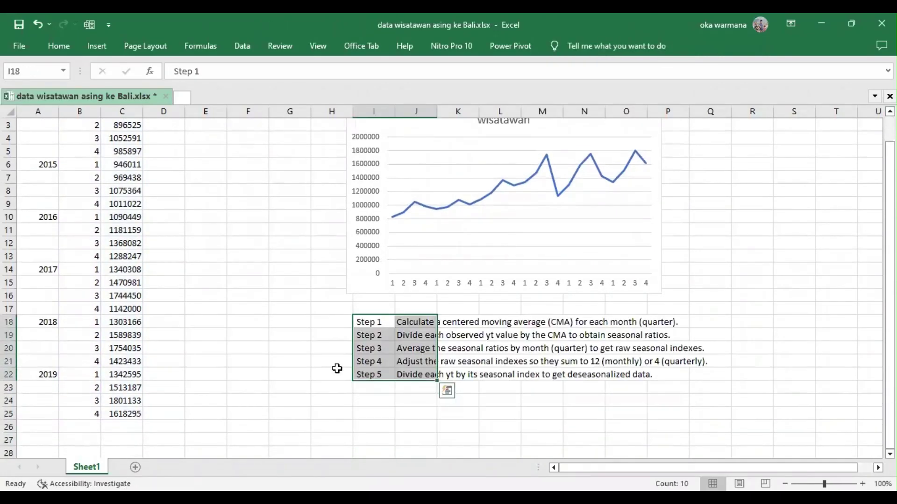
{"action": "scroll", "coordinate": [337, 369], "scroll_direction": "up", "scroll_amount": 1}
{"action": "left_click", "coordinate": [452, 351]}
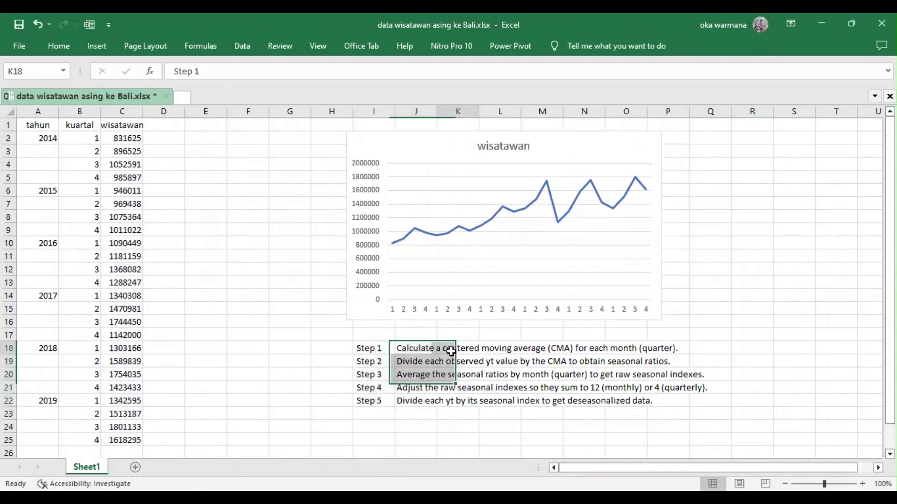
{"action": "left_click", "coordinate": [404, 348]}
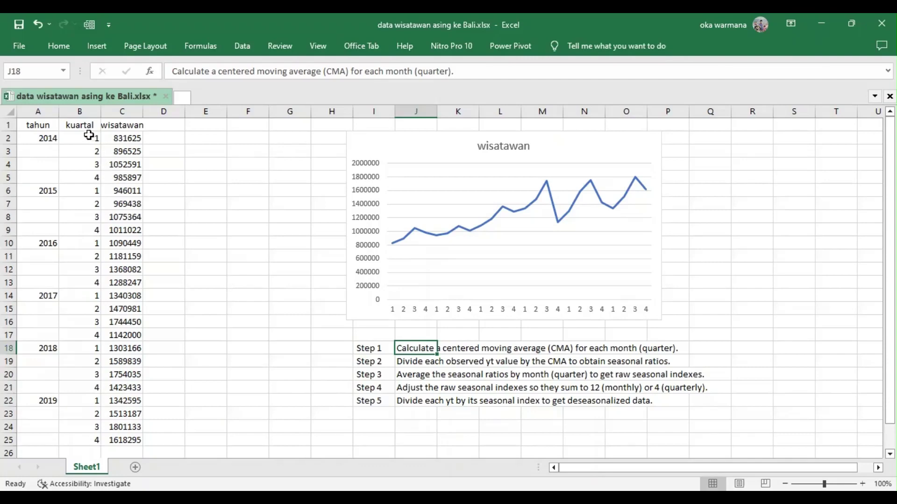
{"action": "left_click_drag", "start_coordinate": [93, 136], "coordinate": [90, 177]}
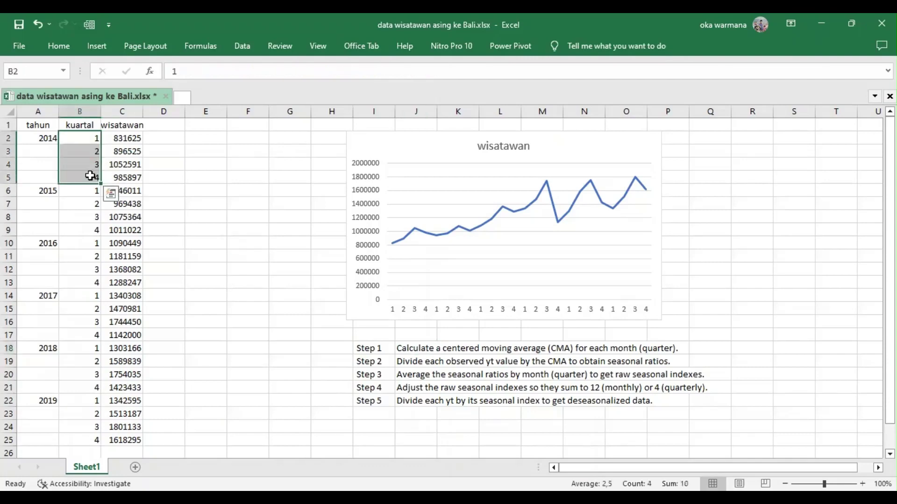
{"action": "left_click", "coordinate": [185, 199]}
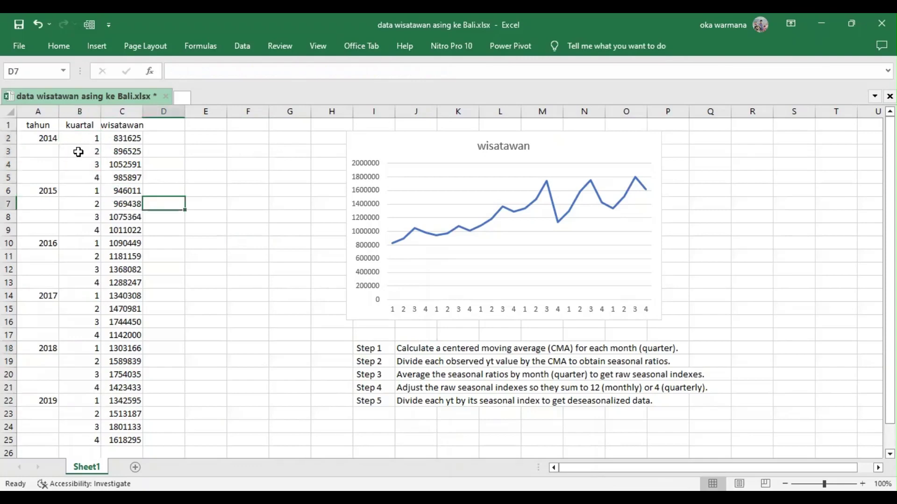
Add the column header MA in cell D1, beside the wisatawan column
{"action": "left_click", "coordinate": [163, 122]}
{"action": "type", "text": "MA"}
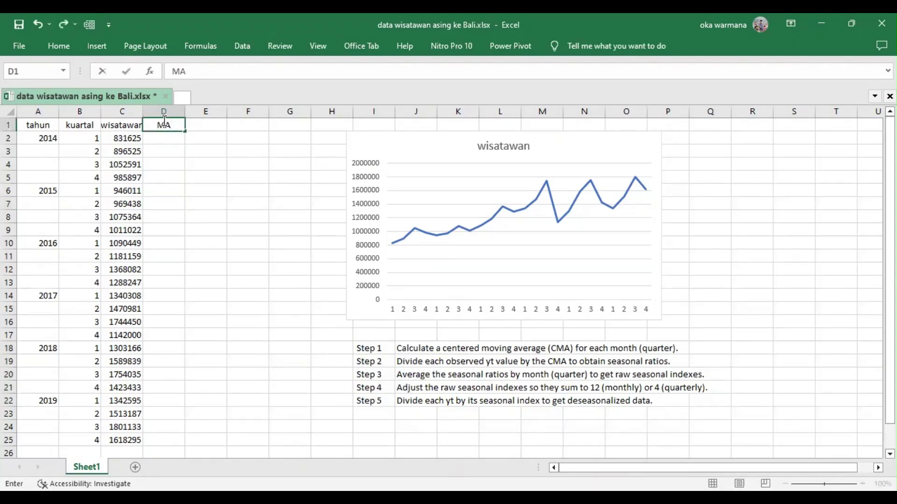
{"action": "key", "text": "Return"}
{"action": "key", "text": "Return"}
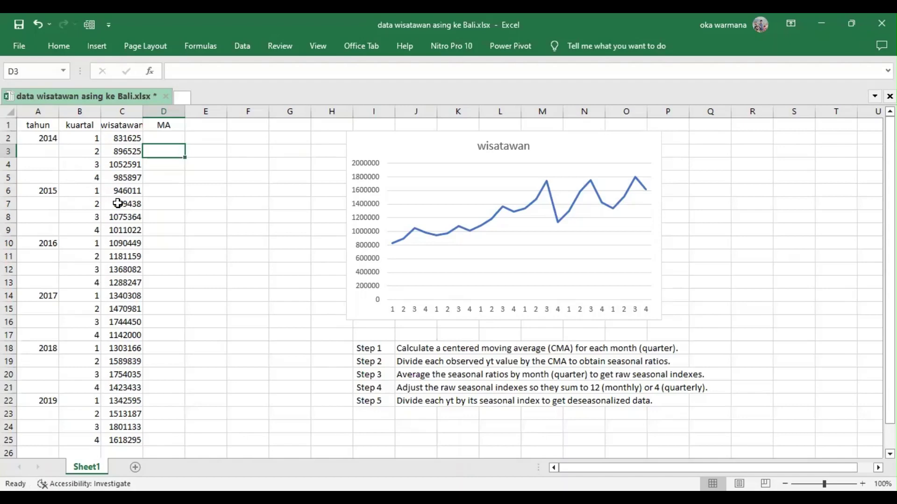
Enter a formula in D3 that averages the four 2014 quarterly arrival values, =AVERAGE(C2:C5)
{"action": "type", "text": "=a"}
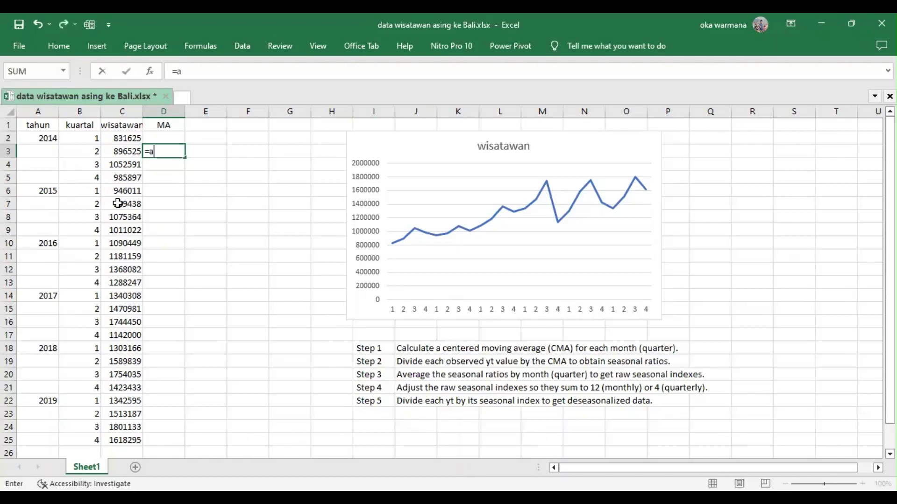
{"action": "type", "text": "ver"}
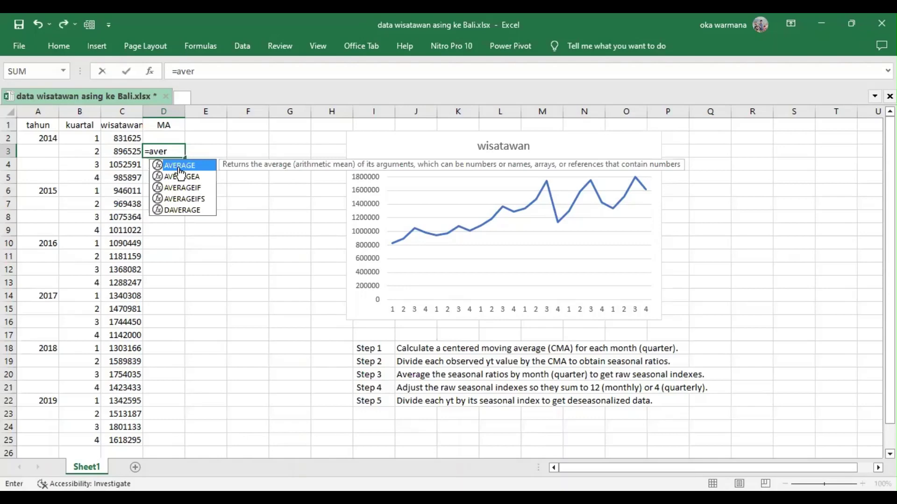
{"action": "key", "text": "Tab"}
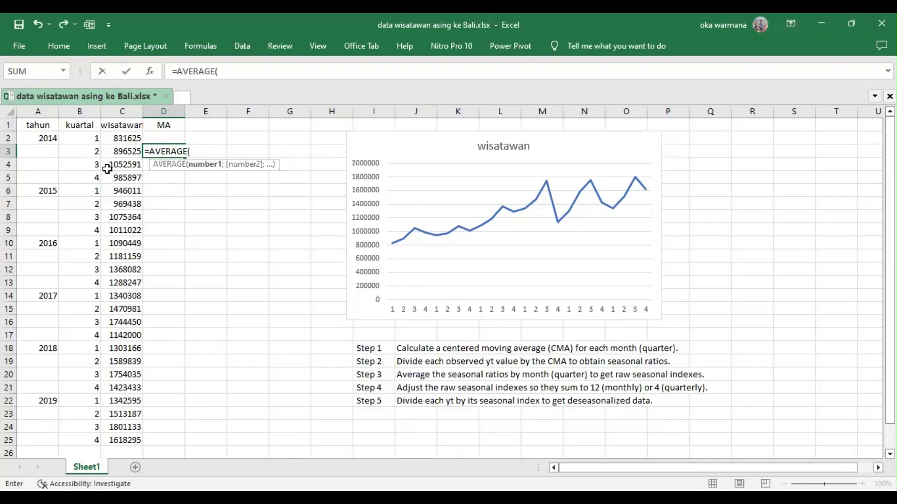
{"action": "left_click", "coordinate": [120, 139]}
{"action": "left_click_drag", "start_coordinate": [119, 144], "coordinate": [110, 182]}
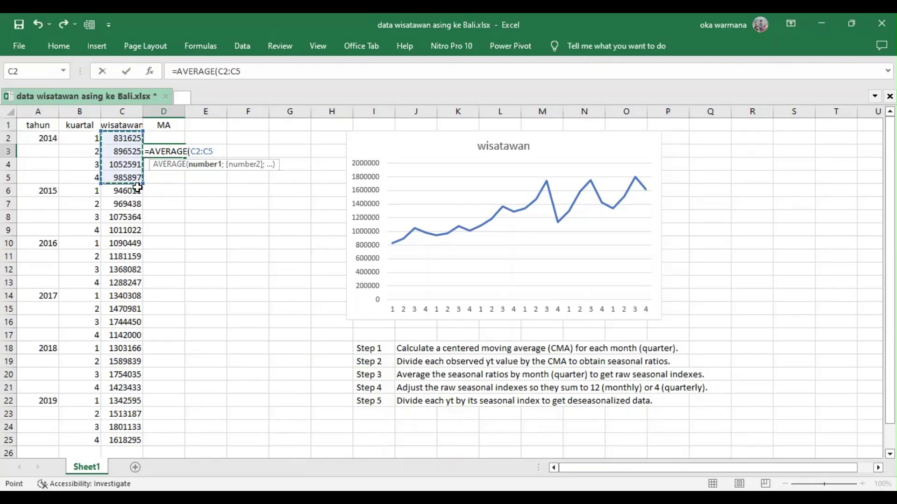
{"action": "key", "text": "Return"}
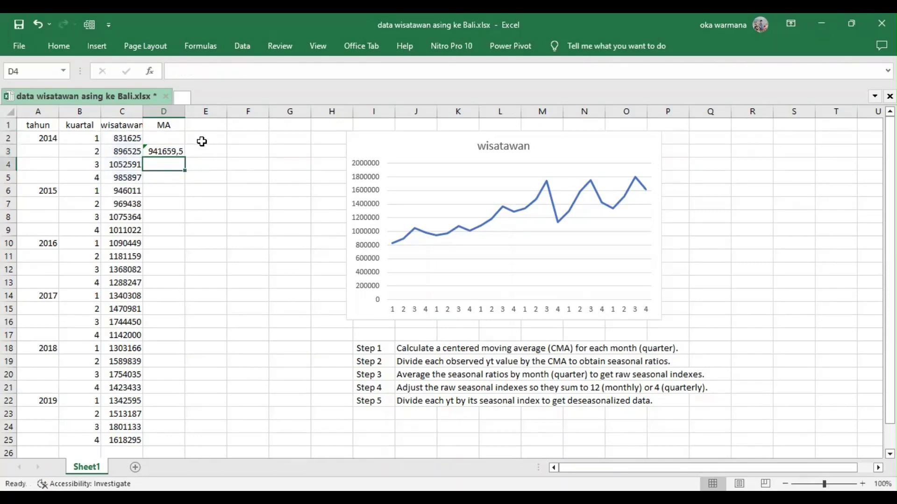
Fill the moving average formula from D3 down to D25, the last quarter of 2019
{"action": "left_click", "coordinate": [164, 150]}
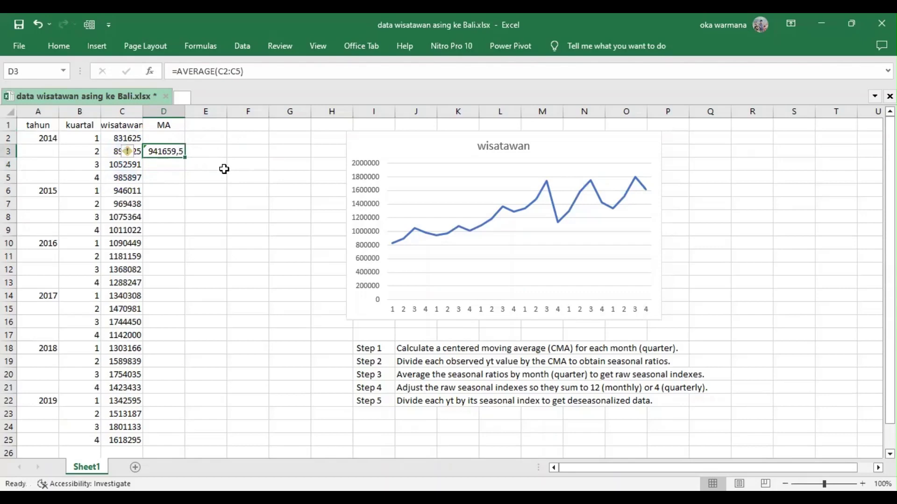
{"action": "scroll", "coordinate": [224, 169], "scroll_direction": "down", "scroll_amount": 1}
{"action": "scroll", "coordinate": [224, 169], "scroll_direction": "up", "scroll_amount": 1}
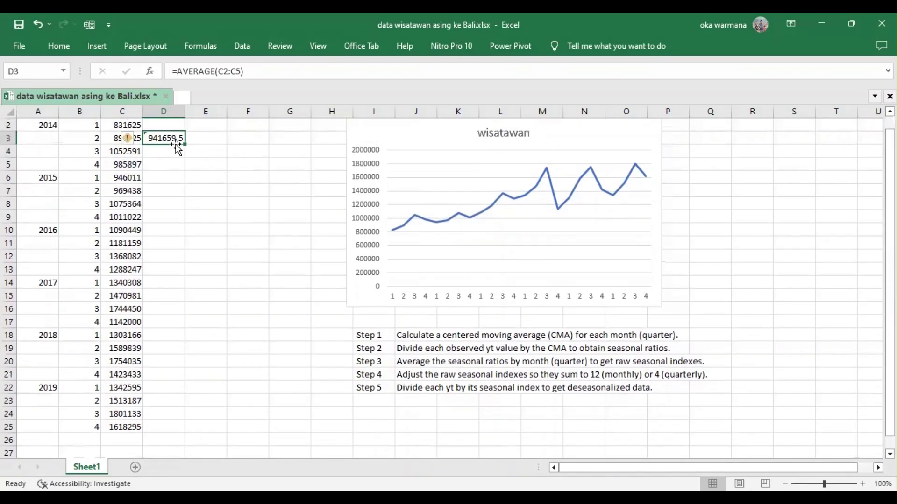
{"action": "left_click_drag", "start_coordinate": [185, 145], "coordinate": [180, 430]}
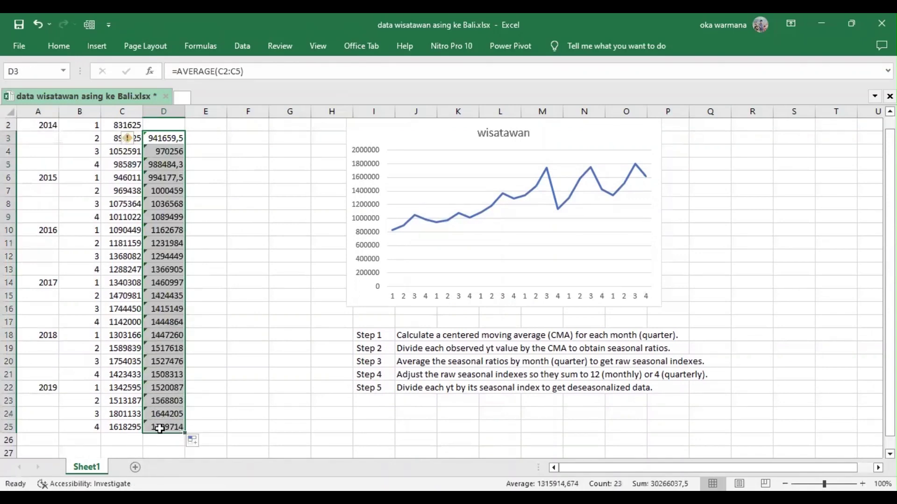
Check the range used by the last moving average formulas and clear the incomplete averages in D24:D25
{"action": "double_click", "coordinate": [160, 428]}
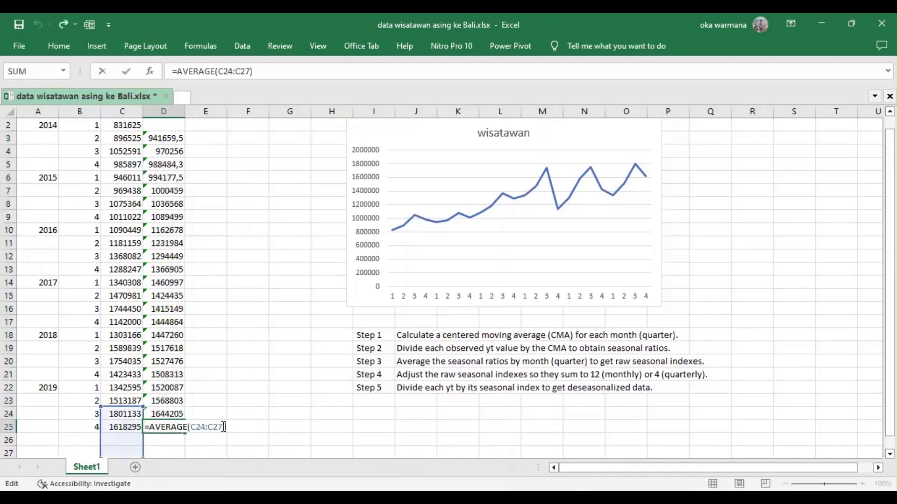
{"action": "scroll", "coordinate": [224, 427], "scroll_direction": "down", "scroll_amount": 1}
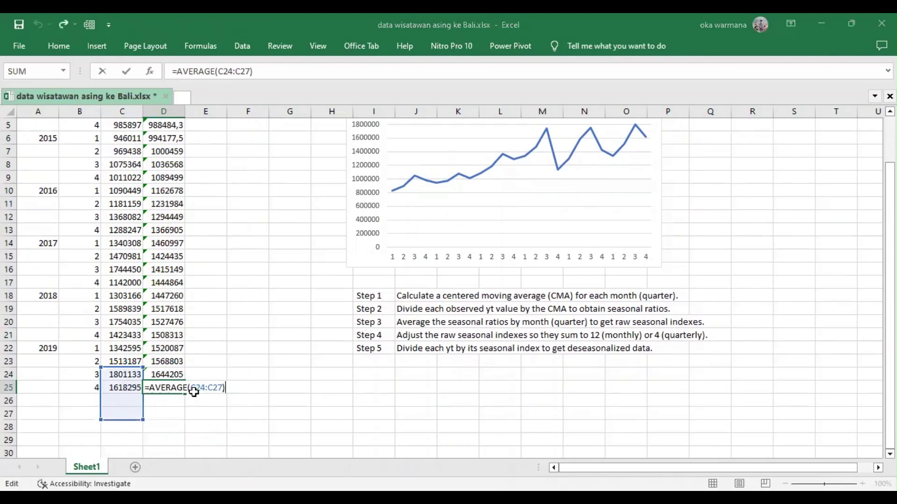
{"action": "key", "text": "Escape"}
{"action": "key", "text": "Up"}
{"action": "key", "text": "F2"}
{"action": "key", "text": "Return"}
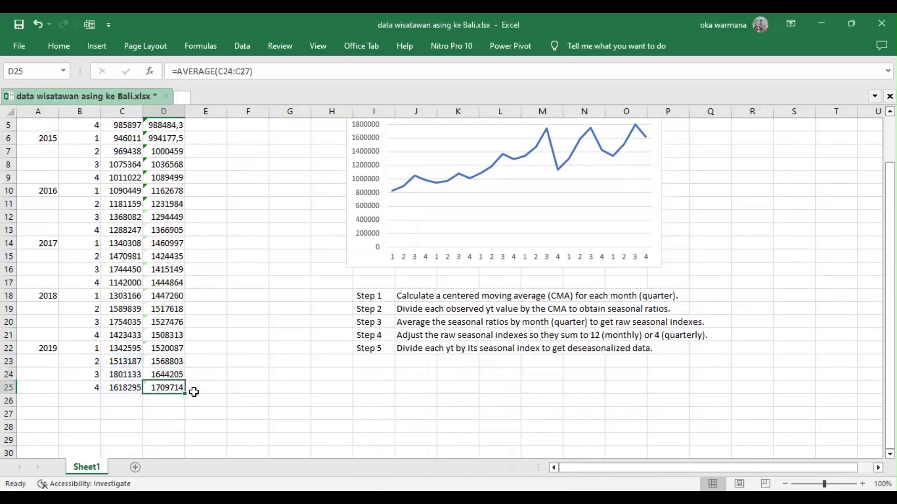
{"action": "key", "text": "Up"}
{"action": "key", "text": "shift+Down"}
{"action": "key", "text": "Delete"}
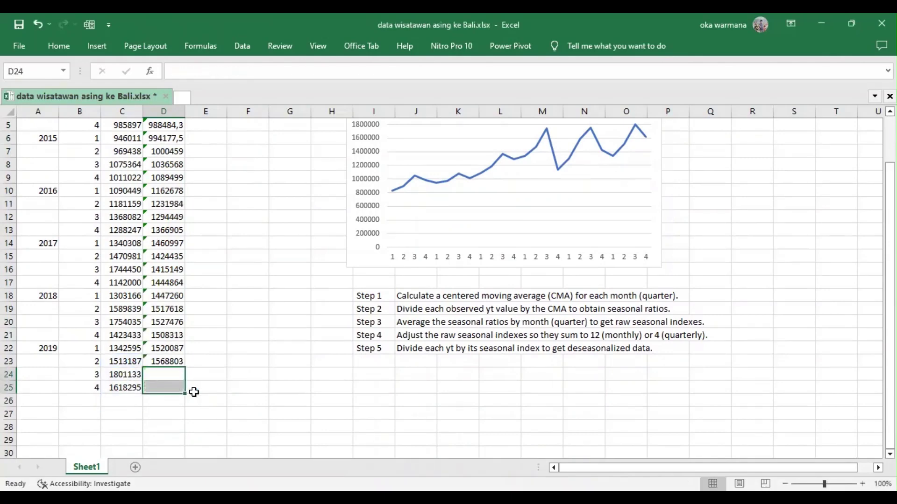
Add the column header CMA in cell E1, beside the MA column
{"action": "scroll", "coordinate": [225, 380], "scroll_direction": "up", "scroll_amount": 2}
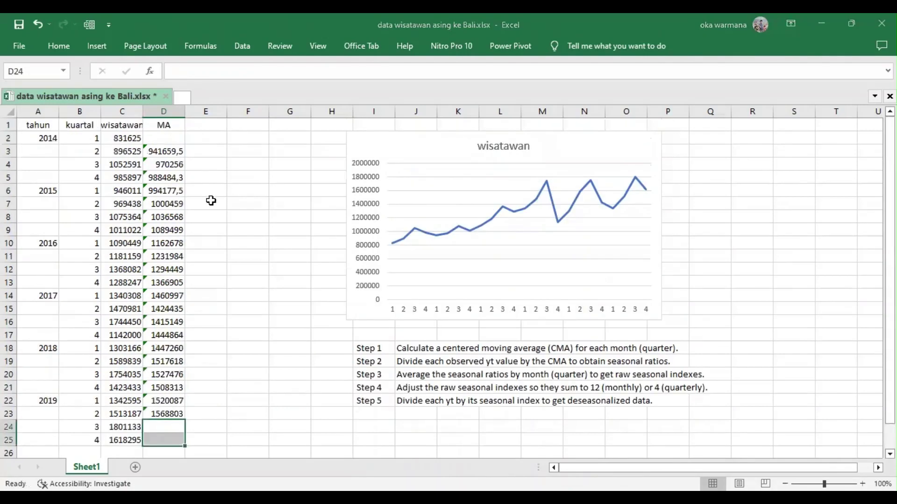
{"action": "left_click", "coordinate": [208, 122]}
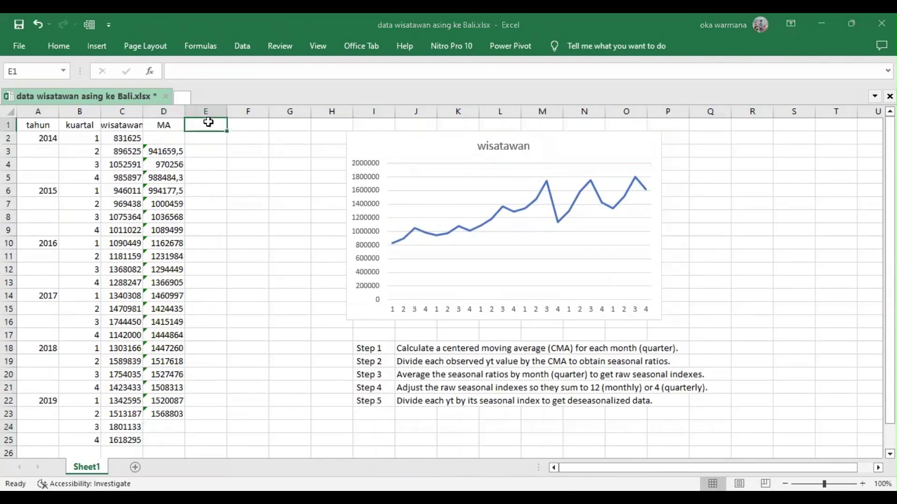
{"action": "type", "text": "CMA"}
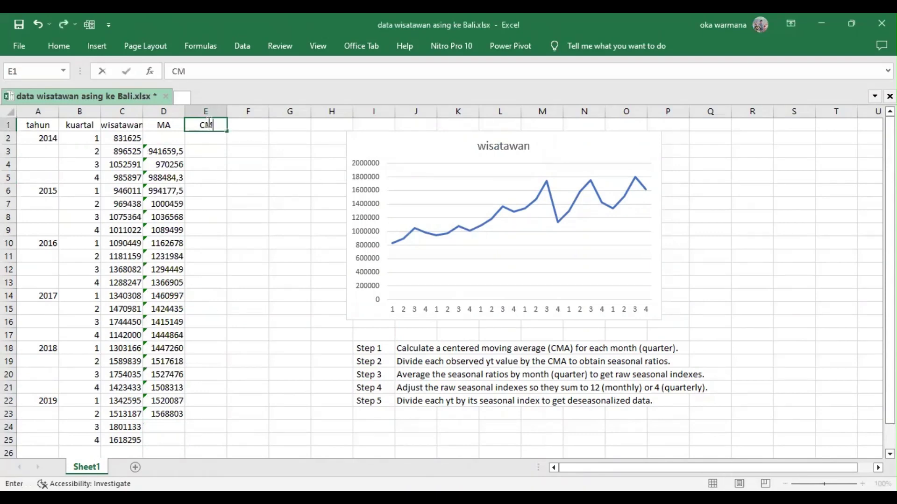
{"action": "key", "text": "Return"}
{"action": "key", "text": "Return"}
{"action": "key", "text": "Return"}
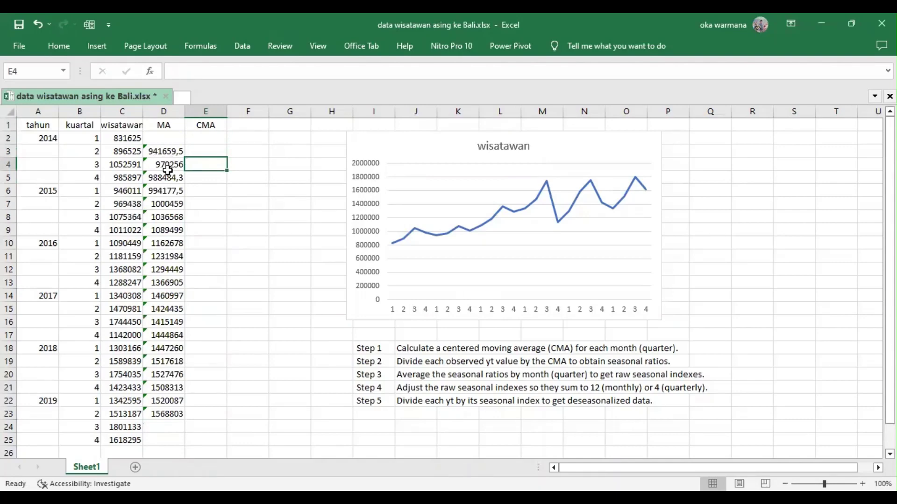
Calculate the centered moving average in E4 with =AVERAGE(D3:D4) and fill the formula down to E23
{"action": "type", "text": "="}
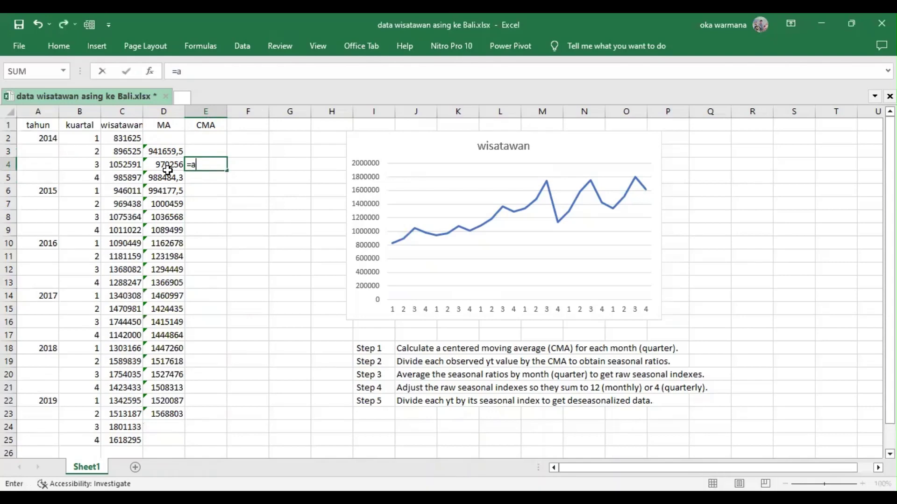
{"action": "type", "text": "average"}
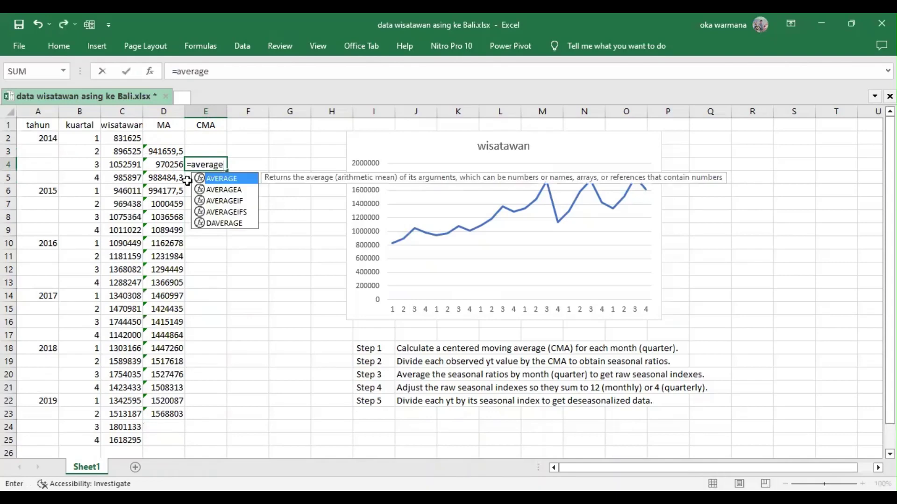
{"action": "double_click", "coordinate": [221, 179]}
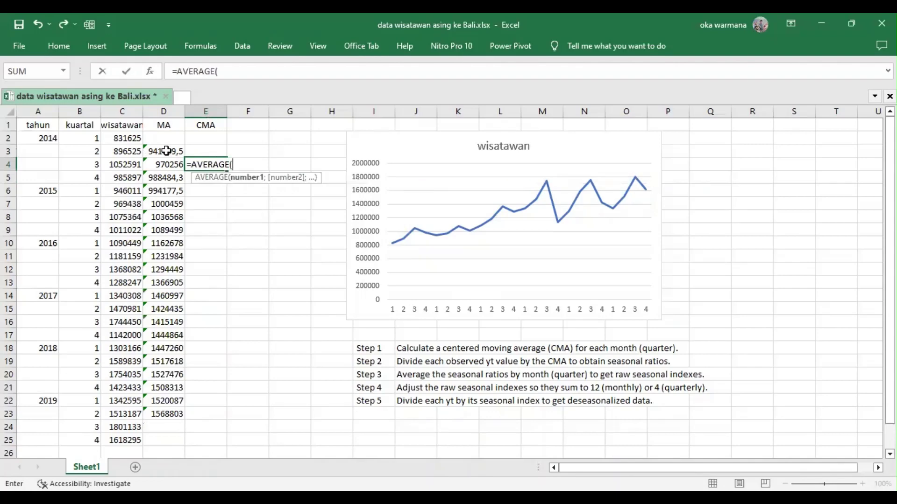
{"action": "left_click", "coordinate": [163, 153]}
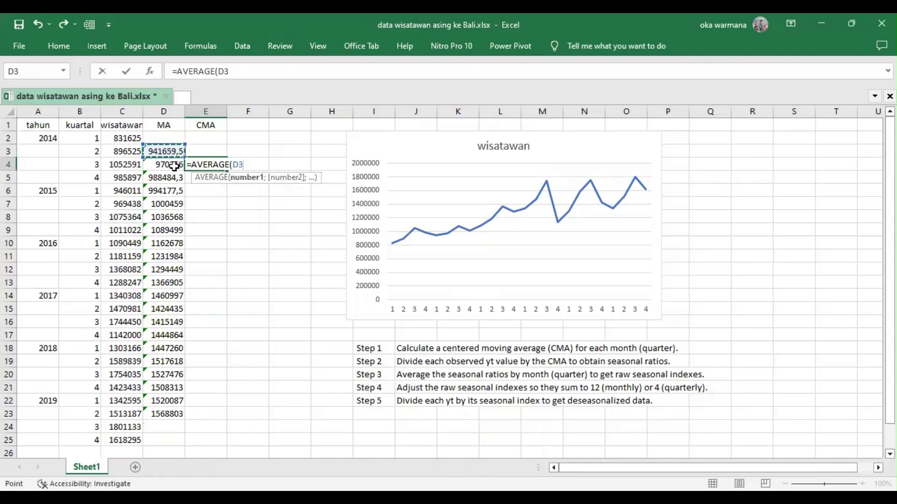
{"action": "left_click_drag", "start_coordinate": [177, 153], "coordinate": [173, 170]}
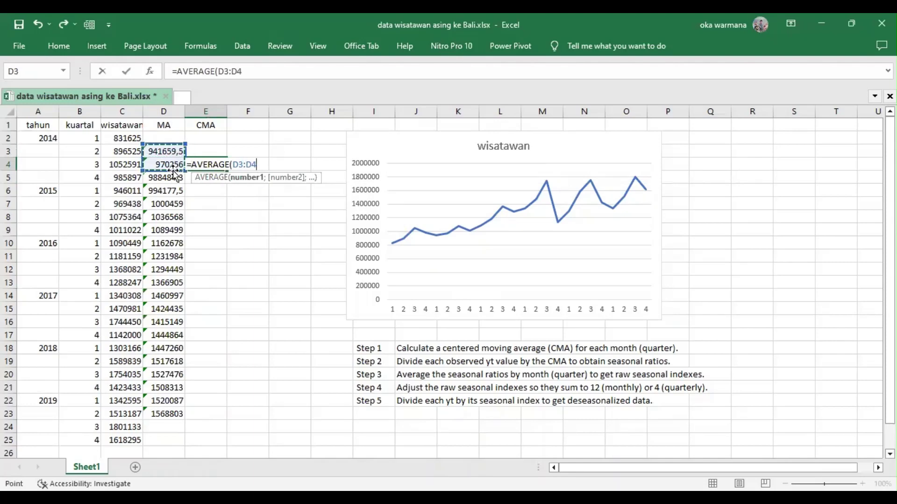
{"action": "key", "text": "Return"}
{"action": "left_click", "coordinate": [209, 165]}
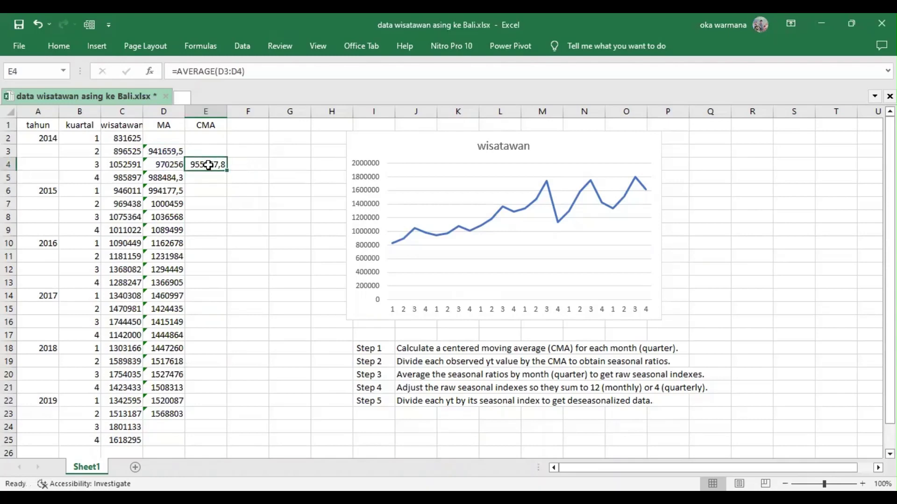
{"action": "left_click_drag", "start_coordinate": [227, 173], "coordinate": [217, 415]}
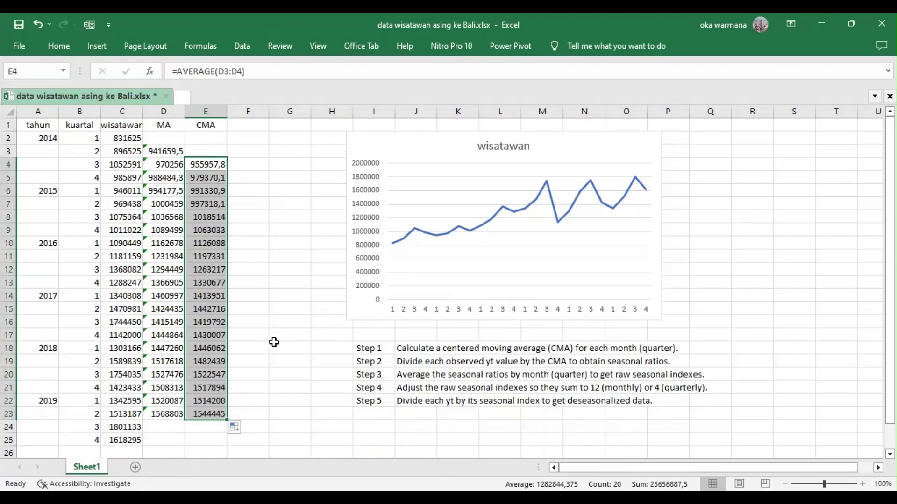
{"action": "left_click", "coordinate": [204, 141]}
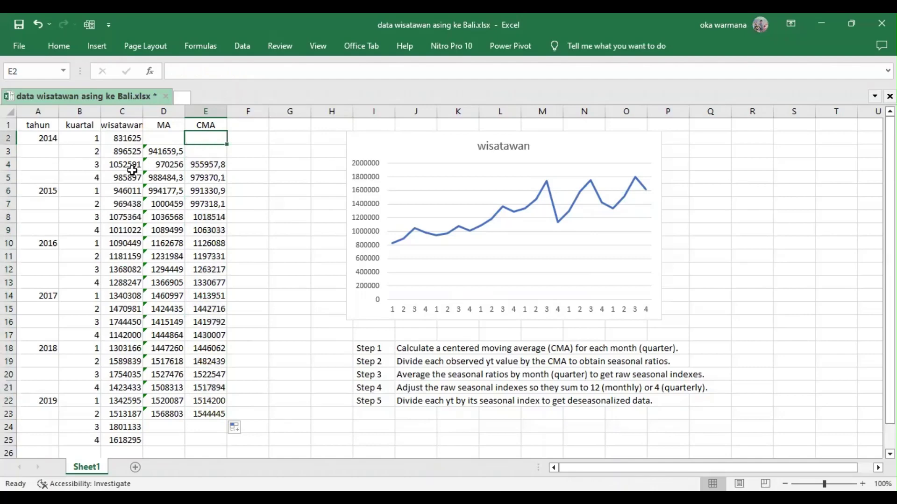
{"action": "left_click_drag", "start_coordinate": [212, 137], "coordinate": [215, 152]}
{"action": "left_click_drag", "start_coordinate": [206, 430], "coordinate": [206, 441]}
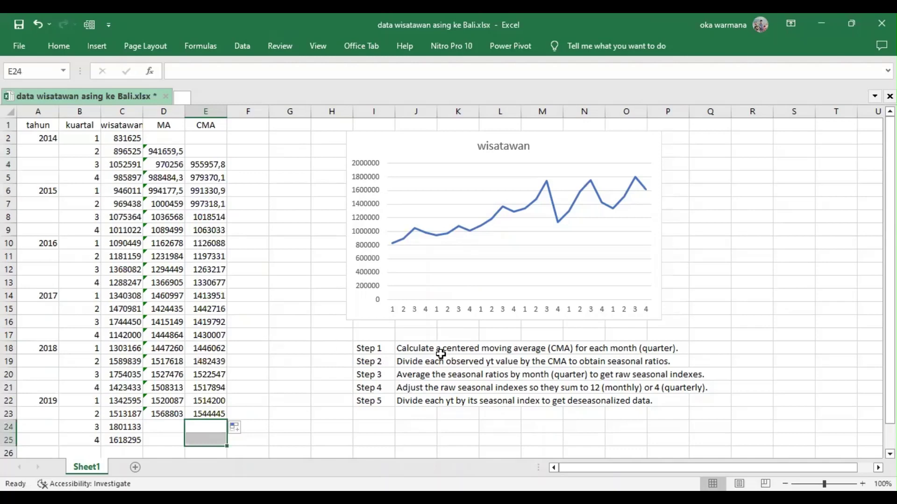
{"action": "left_click", "coordinate": [370, 364]}
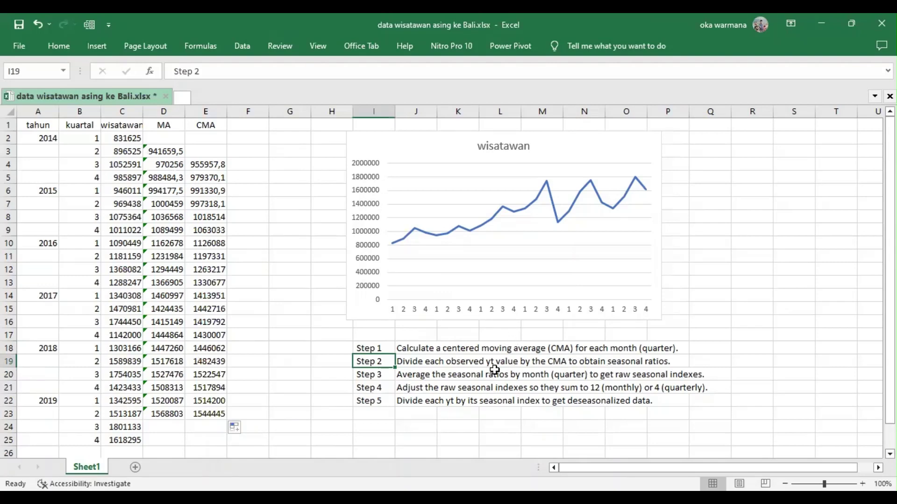
Add the column header "seasonal ratio" in cell F1, beside the CMA column
{"action": "left_click", "coordinate": [250, 124]}
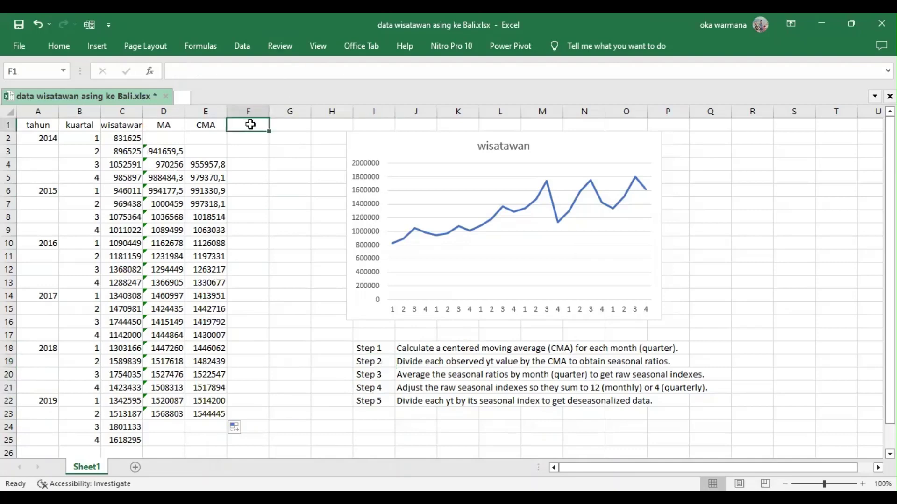
{"action": "type", "text": "sea"}
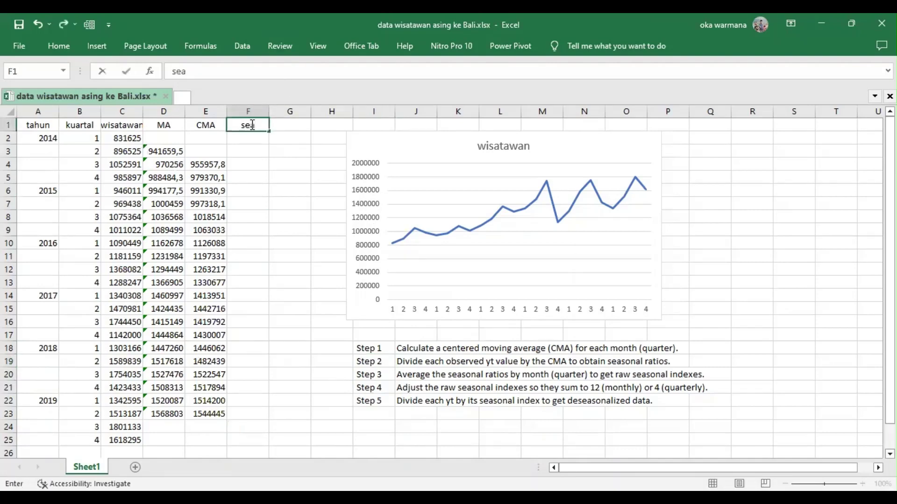
{"action": "type", "text": "sonal ratio"}
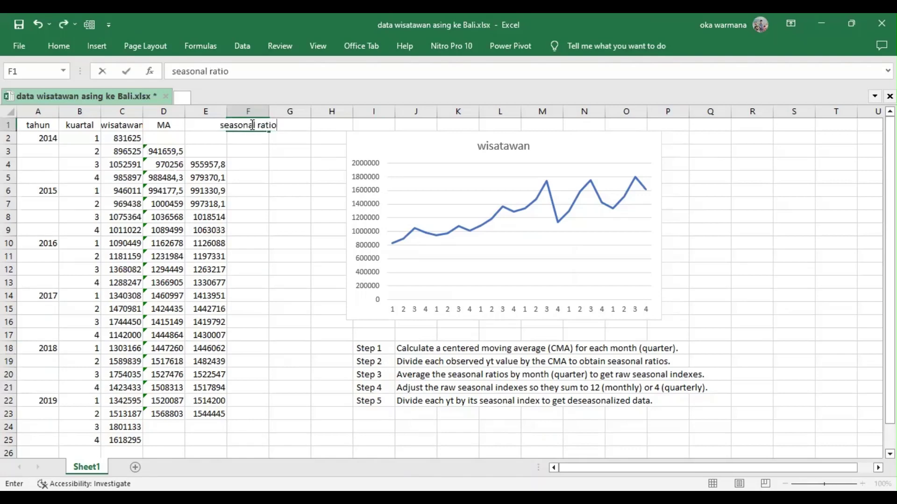
{"action": "key", "text": "Return"}
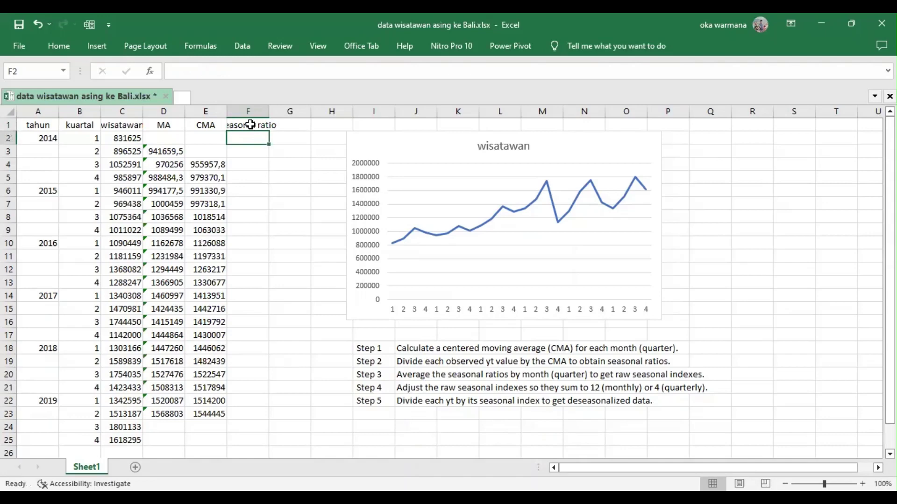
Calculate the seasonal ratio in F4 with =C4/E4 and fill the formula down to F23
{"action": "key", "text": "Down"}
{"action": "key", "text": "Down"}
{"action": "type", "text": "="}
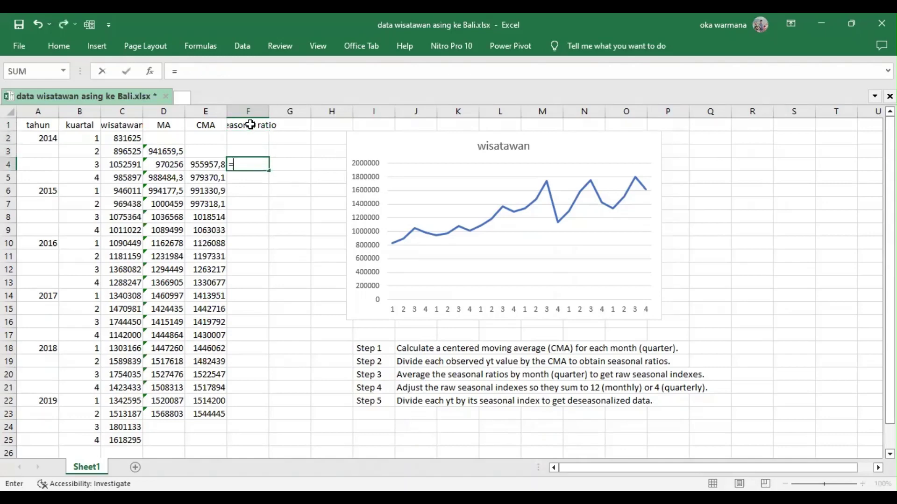
{"action": "key", "text": "Left"}
{"action": "key", "text": "Left"}
{"action": "key", "text": "Left"}
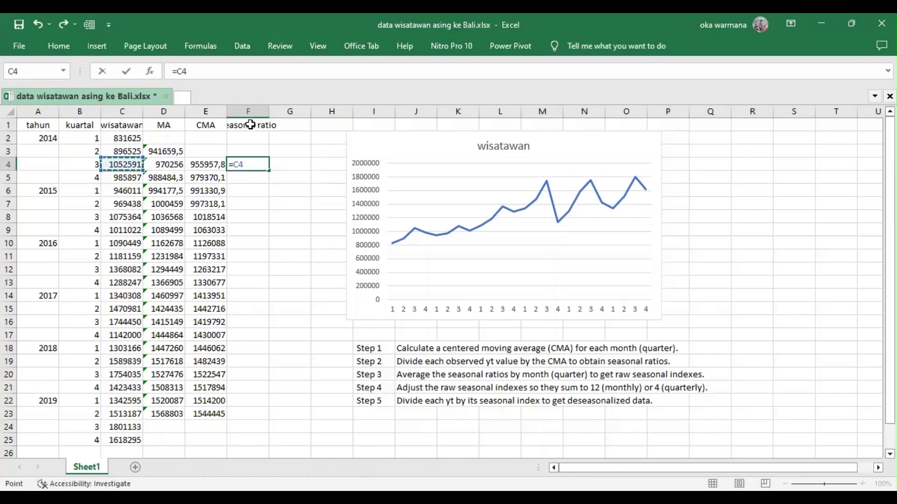
{"action": "type", "text": "/"}
{"action": "key", "text": "Left"}
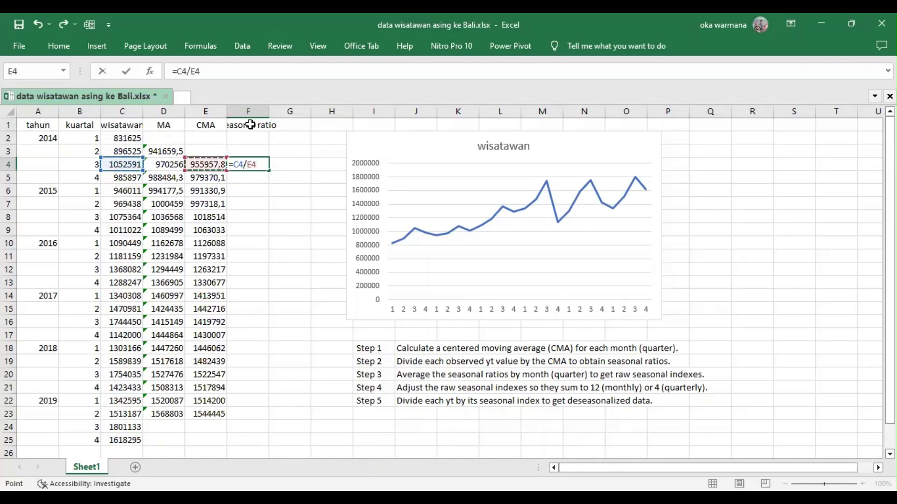
{"action": "key", "text": "Return"}
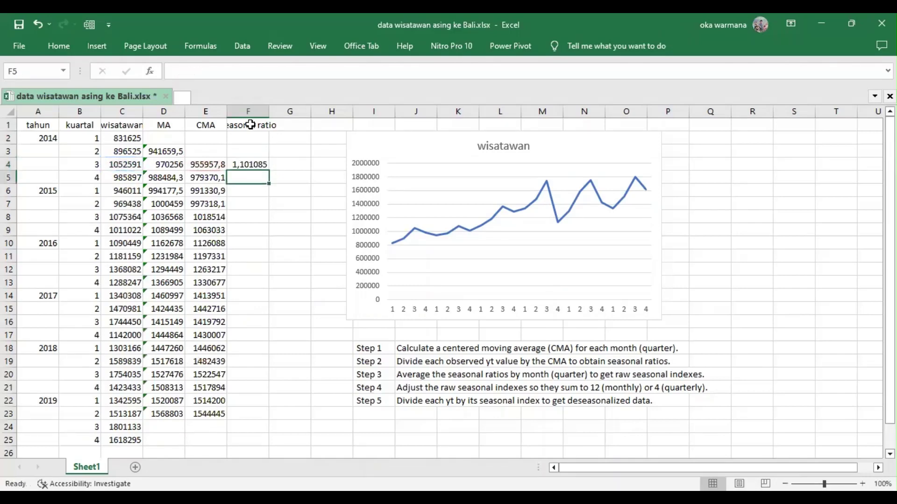
{"action": "left_click", "coordinate": [260, 167]}
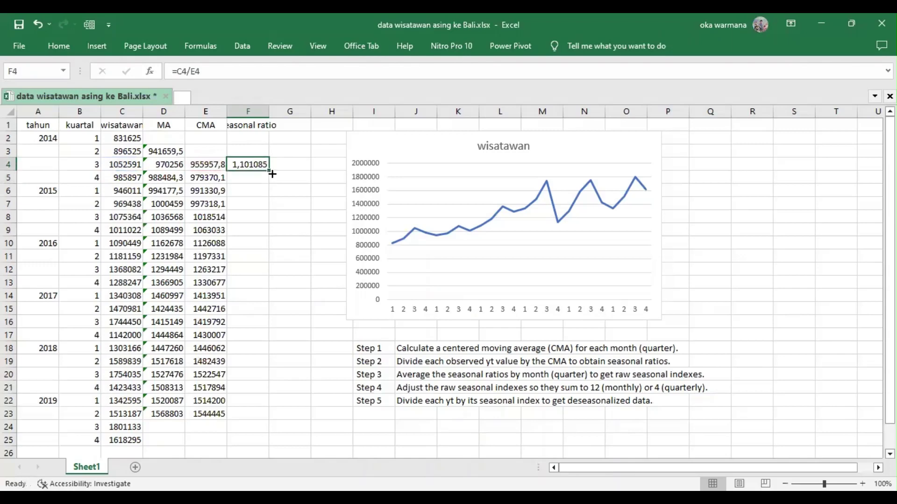
{"action": "left_click_drag", "start_coordinate": [271, 171], "coordinate": [265, 415]}
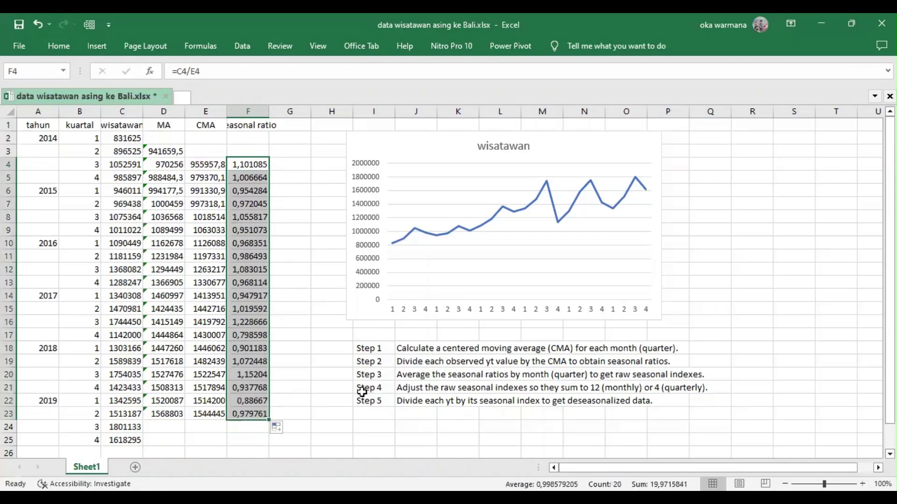
Make the Step 1 and Step 2 labels in I18:I19 bold
{"action": "left_click", "coordinate": [368, 364]}
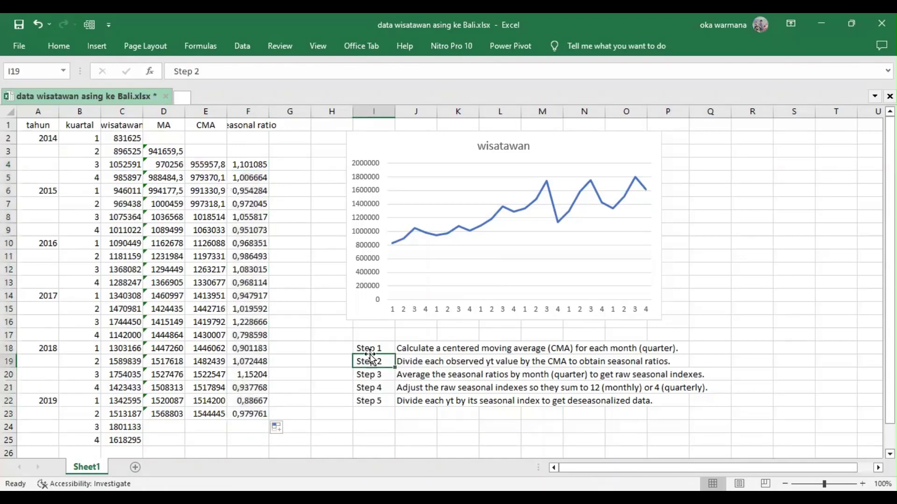
{"action": "left_click_drag", "start_coordinate": [367, 348], "coordinate": [368, 360]}
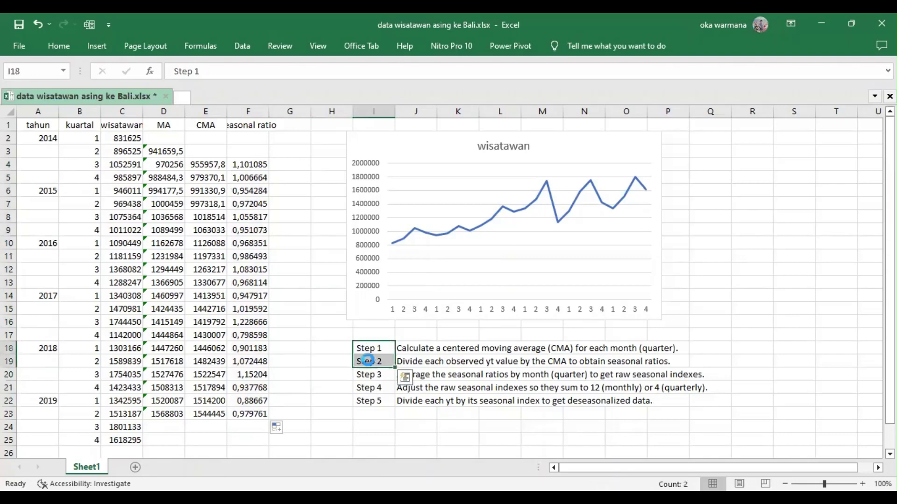
{"action": "key", "text": "ctrl+b"}
{"action": "left_click", "coordinate": [321, 374]}
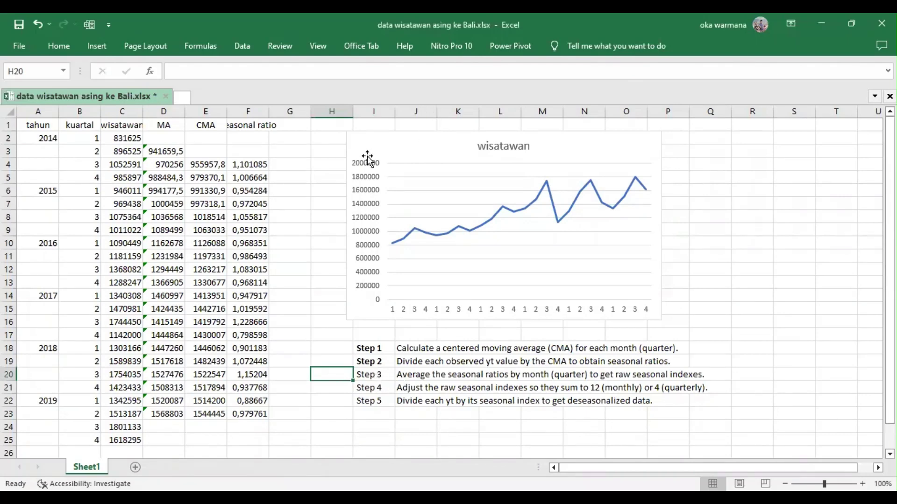
Move the wisatawan chart right to free column I, and enter the header kuartal in I1 with quarters 1 to 4 in I2:I5
{"action": "left_click_drag", "start_coordinate": [358, 137], "coordinate": [638, 139]}
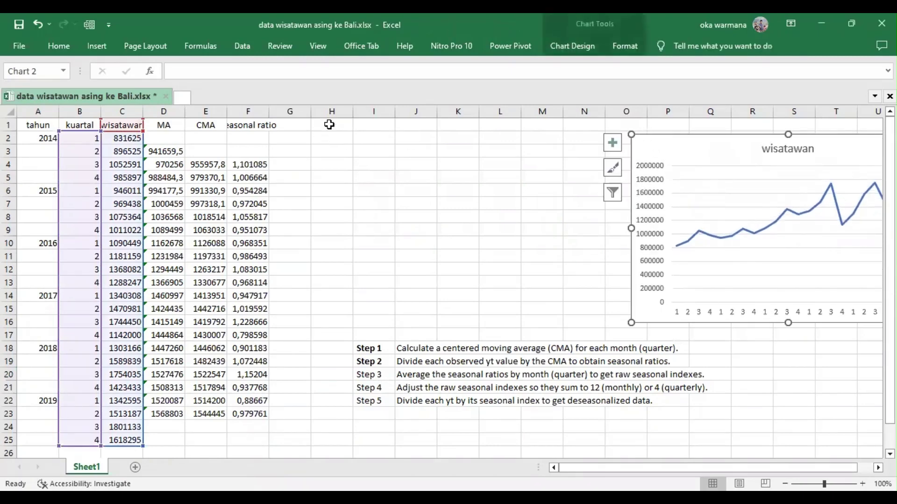
{"action": "left_click", "coordinate": [371, 125]}
{"action": "type", "text": "j"}
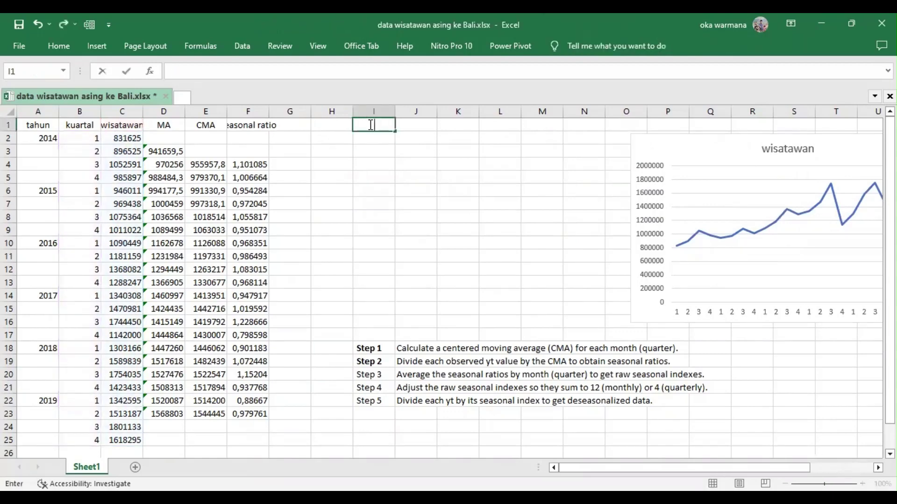
{"action": "type", "text": "kuartal"}
{"action": "key", "text": "Return"}
{"action": "type", "text": "1"}
{"action": "key", "text": "Return"}
{"action": "type", "text": "2"}
{"action": "key", "text": "Return"}
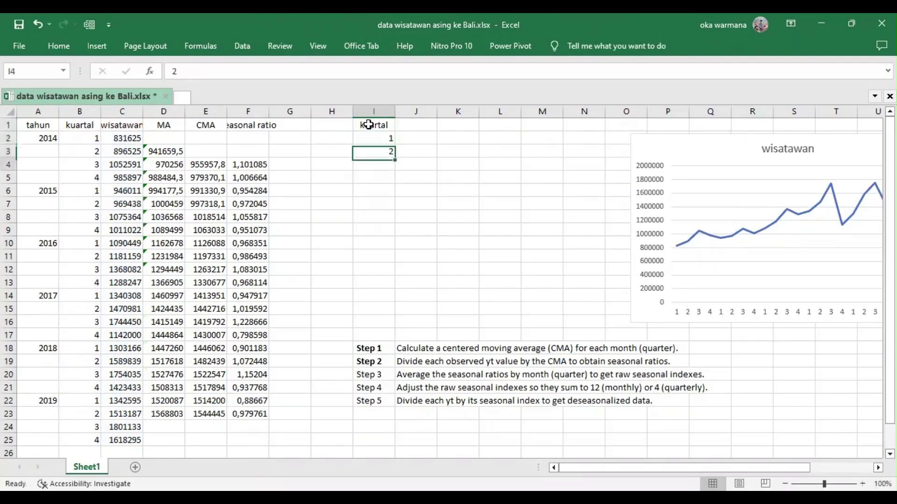
{"action": "type", "text": "3"}
{"action": "key", "text": "Return"}
{"action": "type", "text": "4"}
{"action": "key", "text": "Return"}
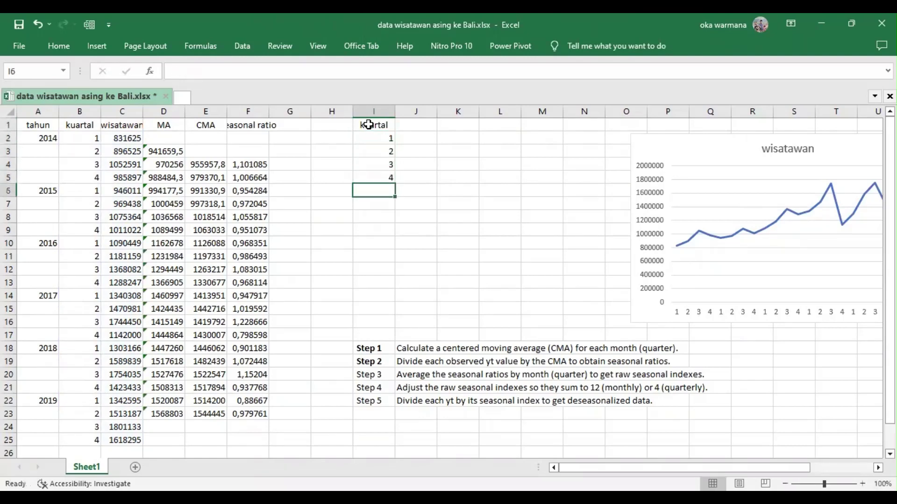
Enter 2014 in J1, copy it across to O1, and move the chart farther right, clear of the new headers
{"action": "key", "text": "Right"}
{"action": "key", "text": "Up"}
{"action": "key", "text": "Up"}
{"action": "key", "text": "Up"}
{"action": "key", "text": "Up"}
{"action": "key", "text": "Up"}
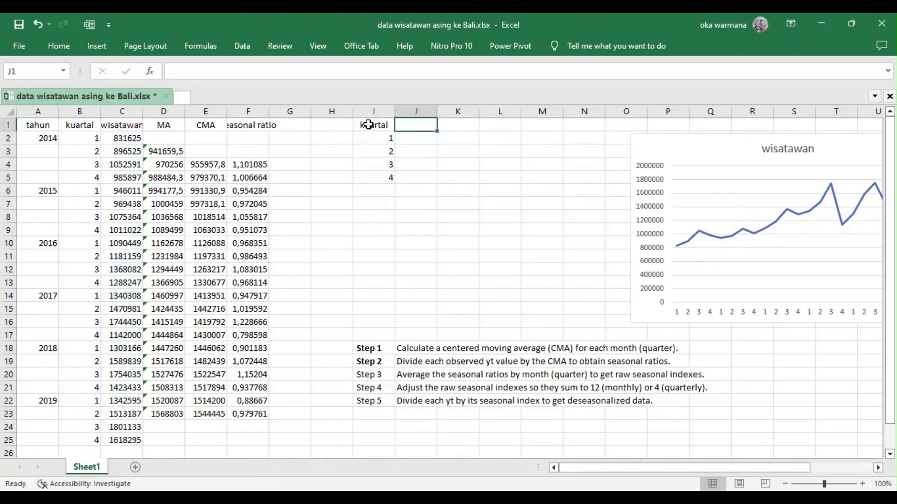
{"action": "type", "text": "2014"}
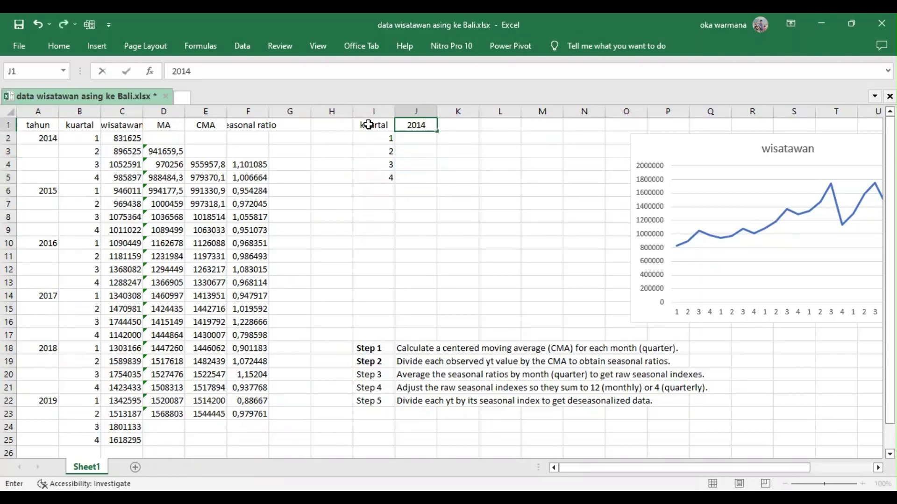
{"action": "left_click", "coordinate": [436, 130]}
{"action": "left_click_drag", "start_coordinate": [436, 131], "coordinate": [620, 127]}
{"action": "left_click_drag", "start_coordinate": [654, 124], "coordinate": [652, 124]}
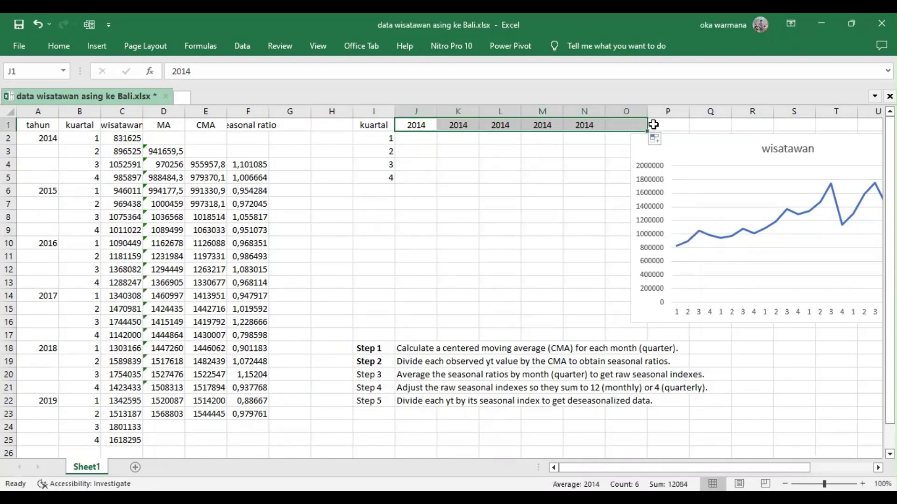
{"action": "left_click_drag", "start_coordinate": [700, 144], "coordinate": [735, 161]}
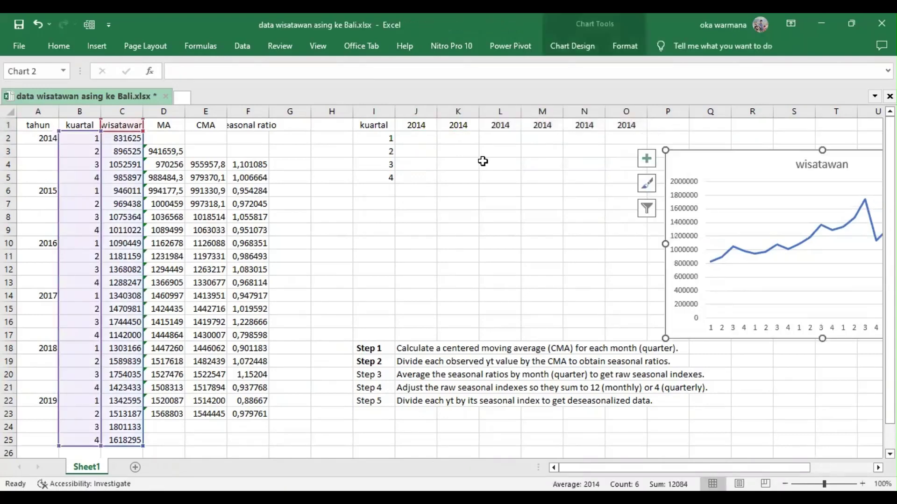
Refill the headers from J1 across to O1 as a consecutive year series from 2014 to 2019
{"action": "left_click", "coordinate": [427, 140]}
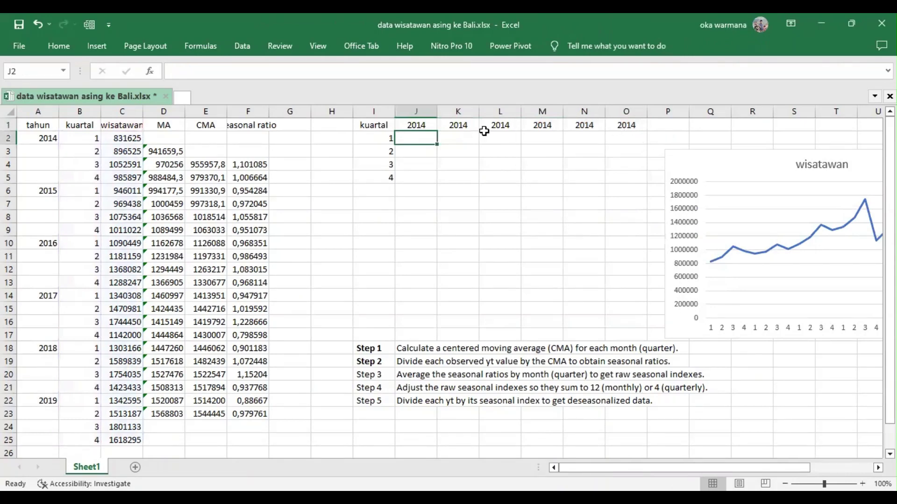
{"action": "left_click", "coordinate": [419, 125]}
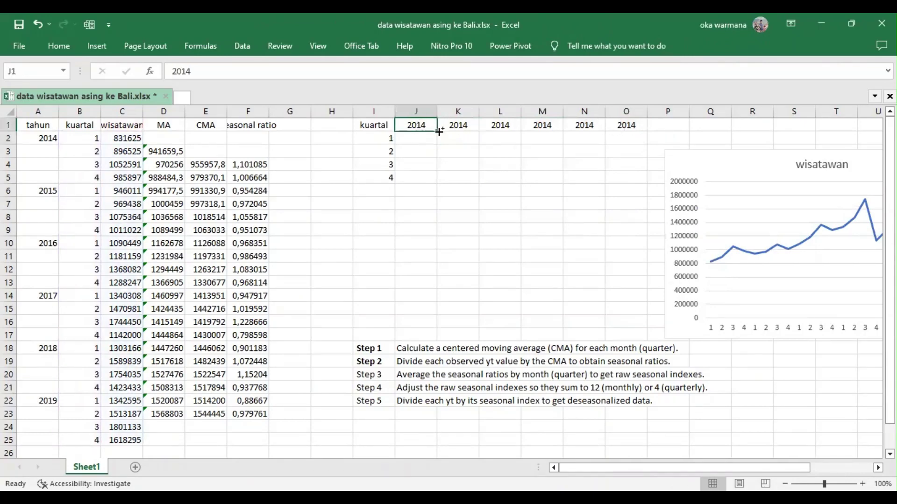
{"action": "left_click_drag", "start_coordinate": [437, 131], "coordinate": [504, 131]}
{"action": "left_click_drag", "start_coordinate": [617, 126], "coordinate": [626, 125]}
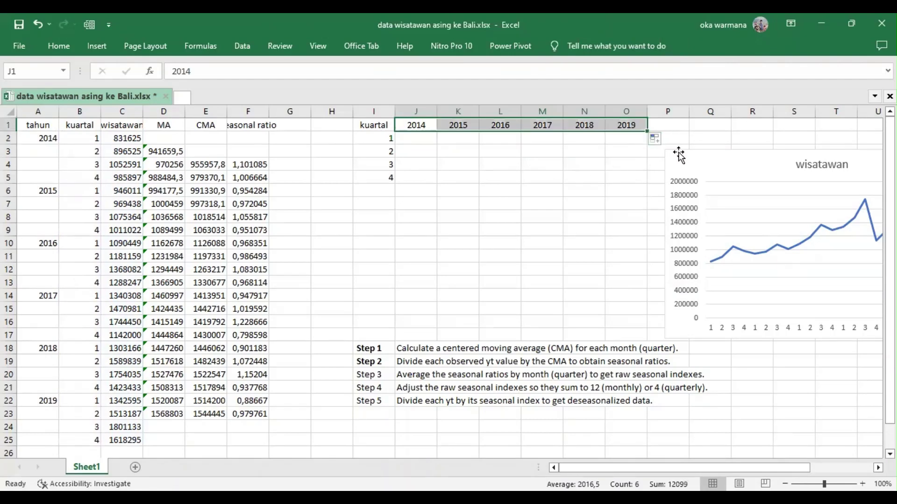
Try to paste the seasonal ratios from F4:F23 as values into the 2014 column starting at J4
{"action": "left_click", "coordinate": [245, 165]}
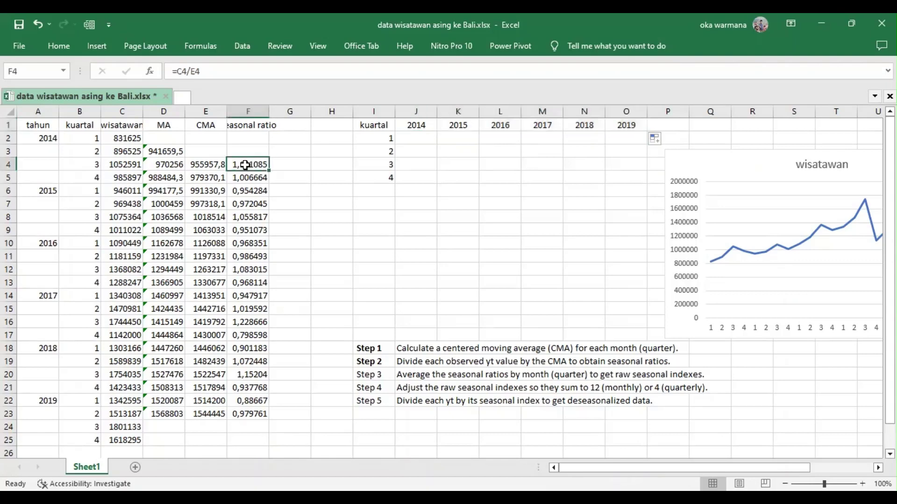
{"action": "key", "text": "ctrl+shift+Down"}
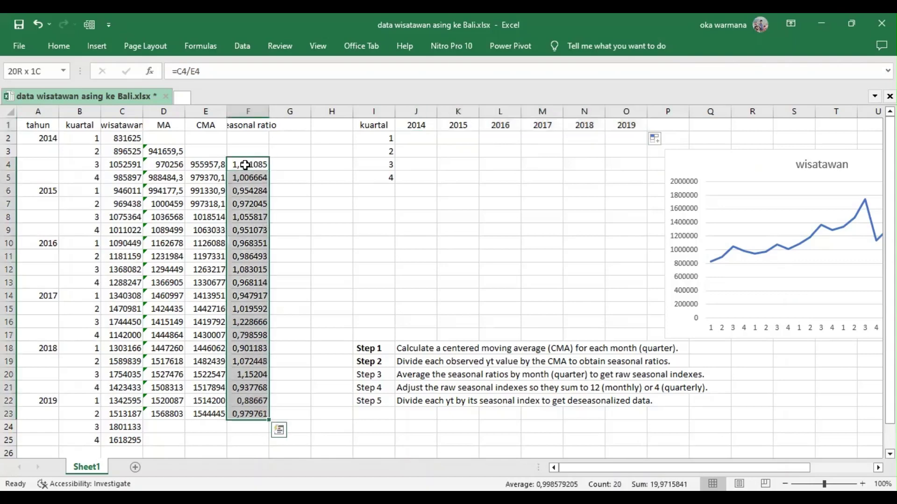
{"action": "key", "text": "ctrl+c"}
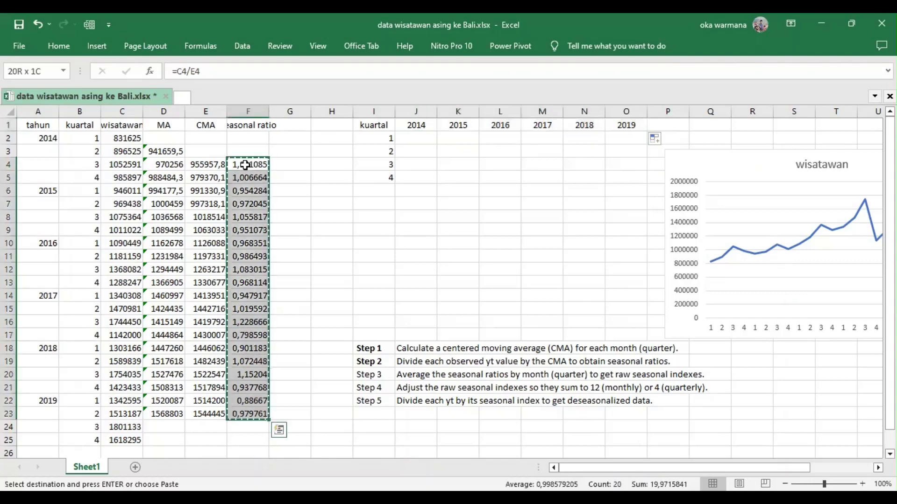
{"action": "left_click", "coordinate": [413, 161]}
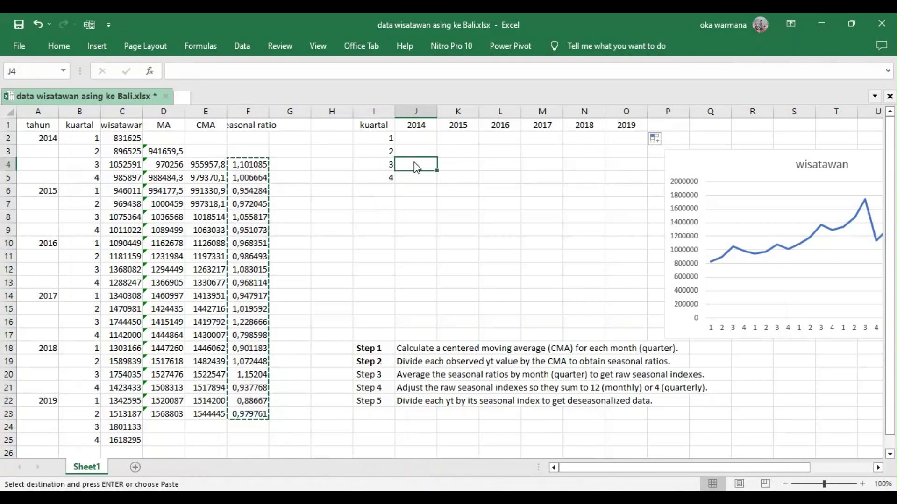
{"action": "right_click", "coordinate": [434, 167]}
{"action": "left_click", "coordinate": [485, 252]}
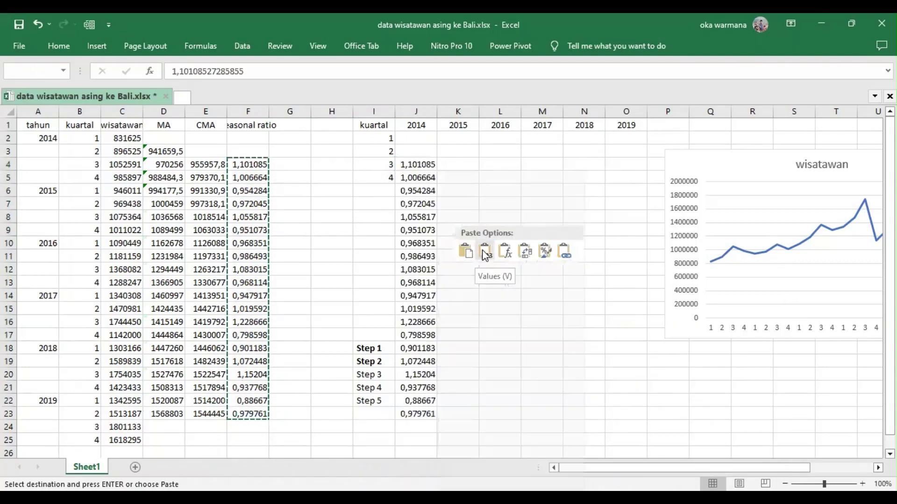
{"action": "left_click", "coordinate": [484, 253]}
{"action": "left_click", "coordinate": [413, 189]}
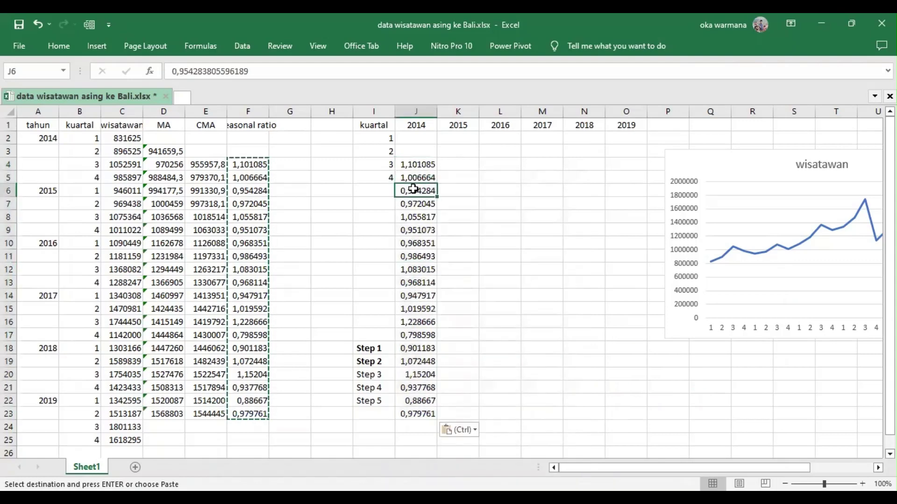
{"action": "key", "text": "ctrl+z"}
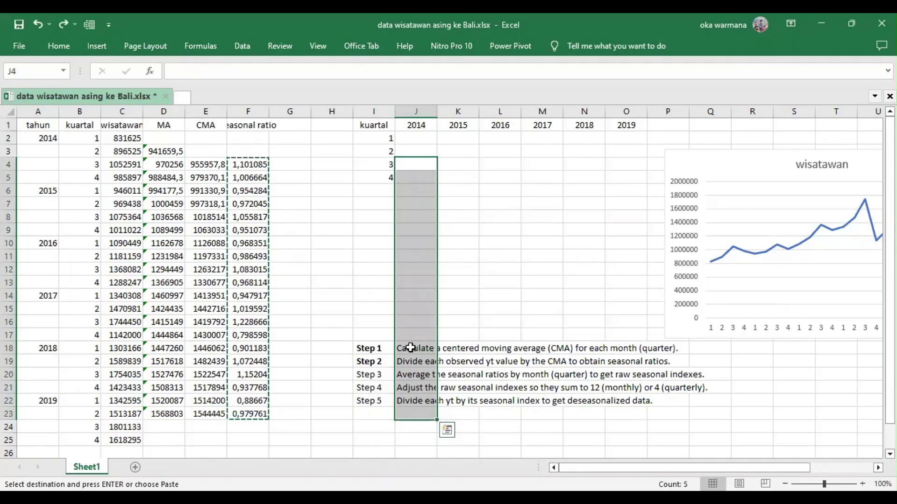
Move the Step 1 to Step 5 instruction list from column I to start at L18
{"action": "left_click", "coordinate": [410, 348]}
{"action": "left_click_drag", "start_coordinate": [368, 349], "coordinate": [434, 401]}
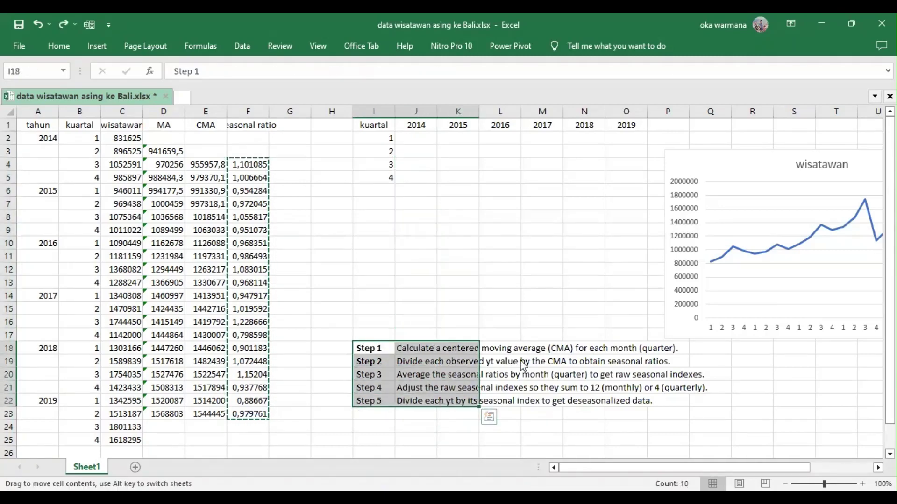
{"action": "left_click_drag", "start_coordinate": [479, 350], "coordinate": [605, 349]}
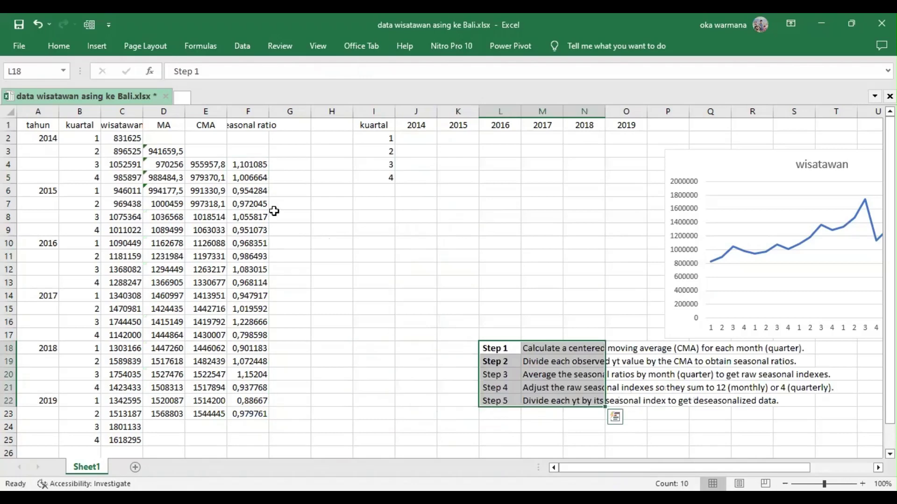
Copy the seasonal ratios in F4:F23 and paste them as values down the 2014 column from J4
{"action": "left_click", "coordinate": [247, 165]}
{"action": "key", "text": "ctrl+shift+Down"}
{"action": "key", "text": "ctrl+c"}
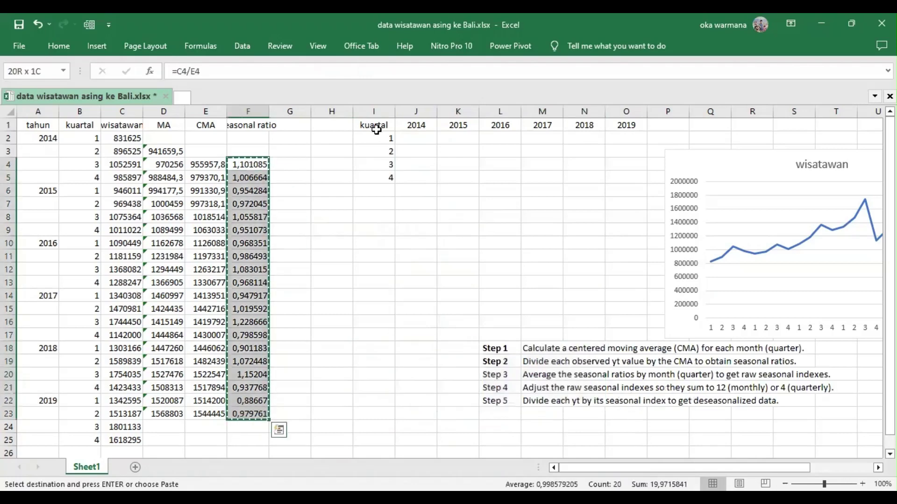
{"action": "left_click", "coordinate": [414, 164]}
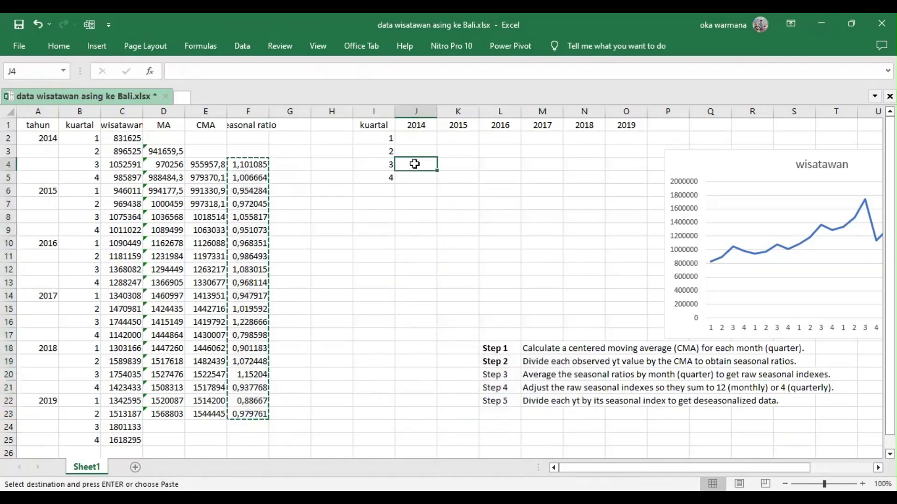
{"action": "right_click", "coordinate": [414, 164]}
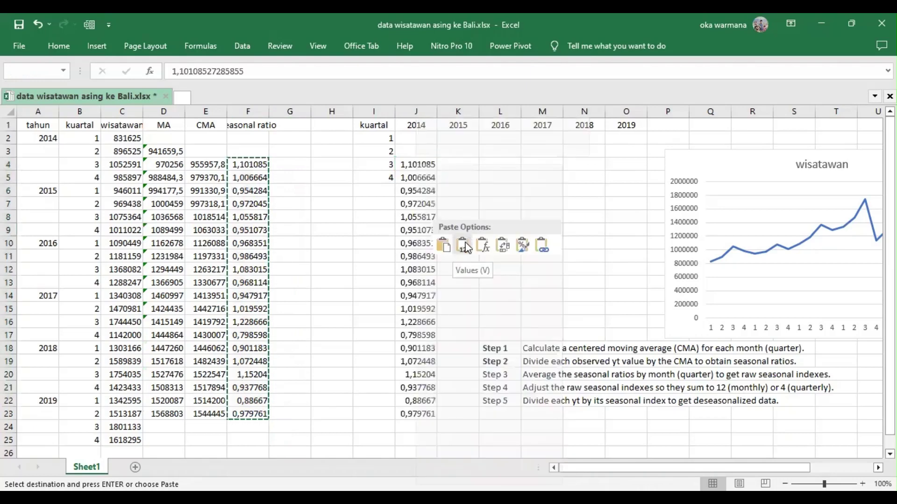
{"action": "left_click", "coordinate": [466, 247]}
Move the ratios in J6:J23 to the 2015 column, starting at K2
{"action": "left_click", "coordinate": [412, 191]}
{"action": "key", "text": "ctrl+shift+Down"}
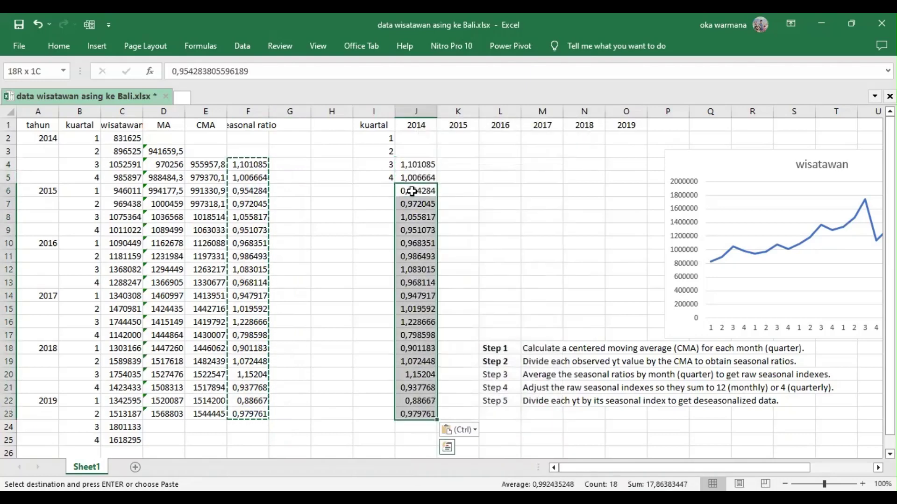
{"action": "left_click_drag", "start_coordinate": [411, 191], "coordinate": [446, 145]}
Move the seasonal ratios in K6:K19 to the 2016 column, starting at L2
{"action": "key", "text": "Left"}
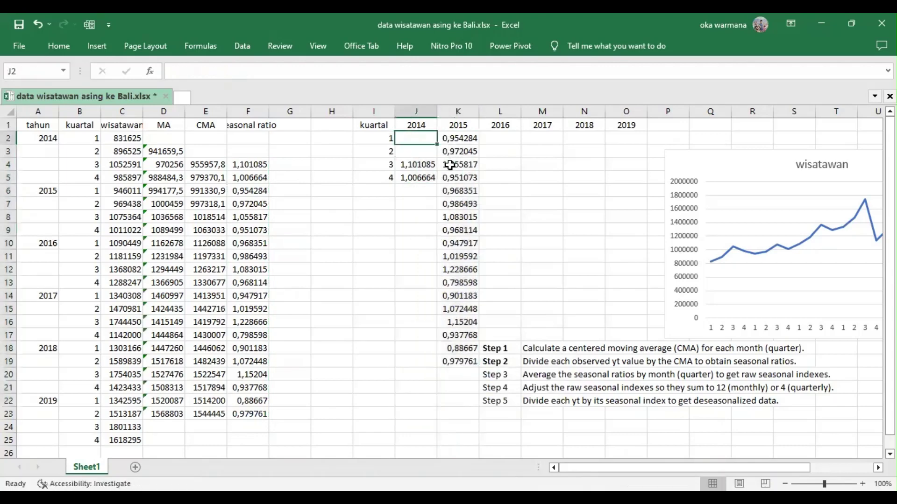
{"action": "key", "text": "Down"}
{"action": "key", "text": "Down"}
{"action": "key", "text": "Down"}
{"action": "key", "text": "Right"}
{"action": "key", "text": "Down"}
{"action": "key", "text": "ctrl+shift+Down"}
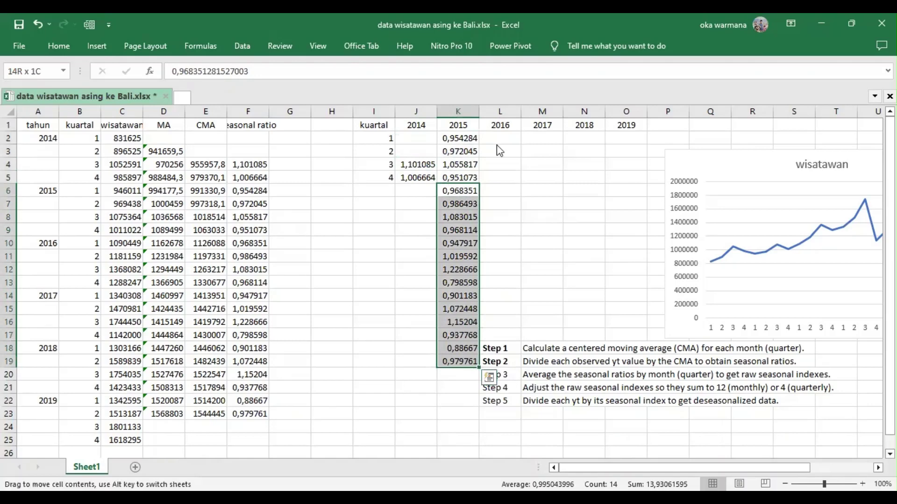
{"action": "left_click_drag", "start_coordinate": [497, 145], "coordinate": [497, 145]}
Move the ratios in L6:L15 to the 2017 column, starting at M2, without replacing the year header
{"action": "left_click", "coordinate": [491, 190]}
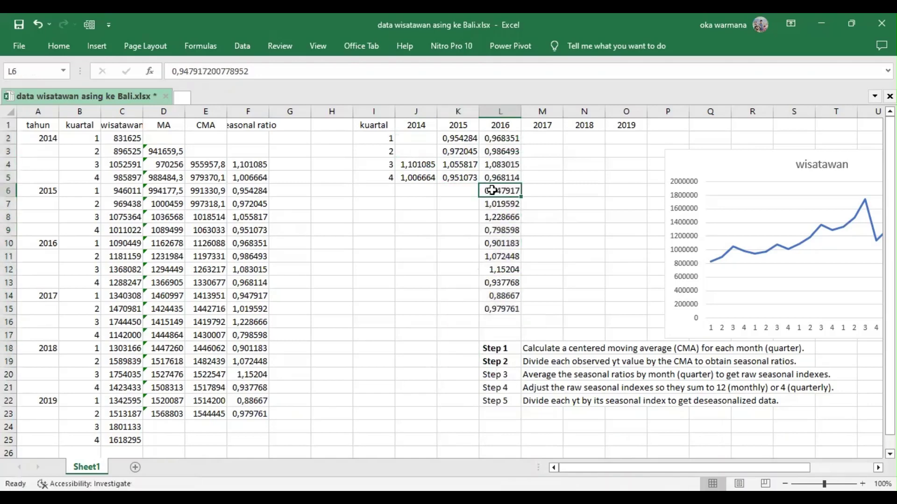
{"action": "key", "text": "ctrl+shift+Down"}
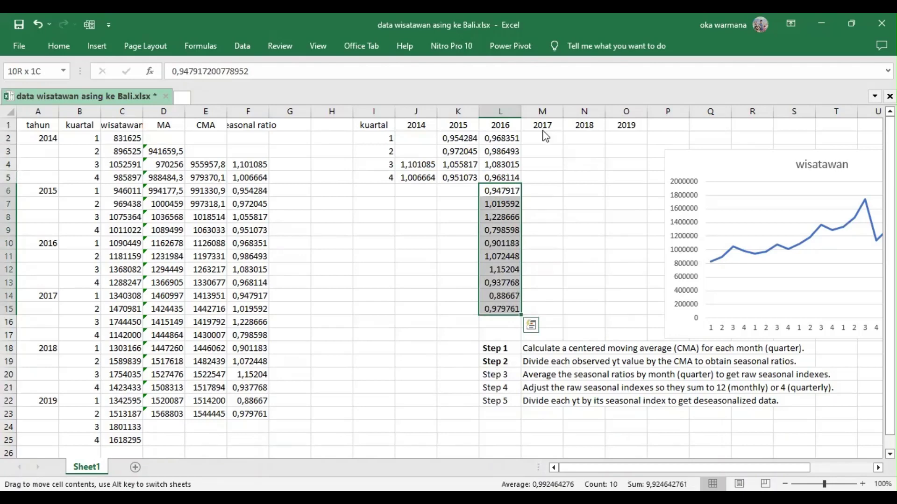
{"action": "left_click_drag", "start_coordinate": [545, 135], "coordinate": [545, 136]}
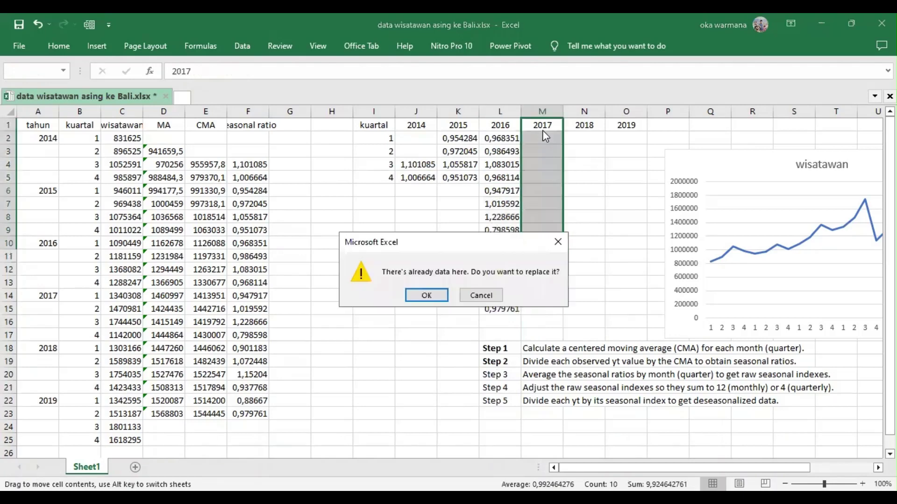
{"action": "left_click", "coordinate": [476, 296]}
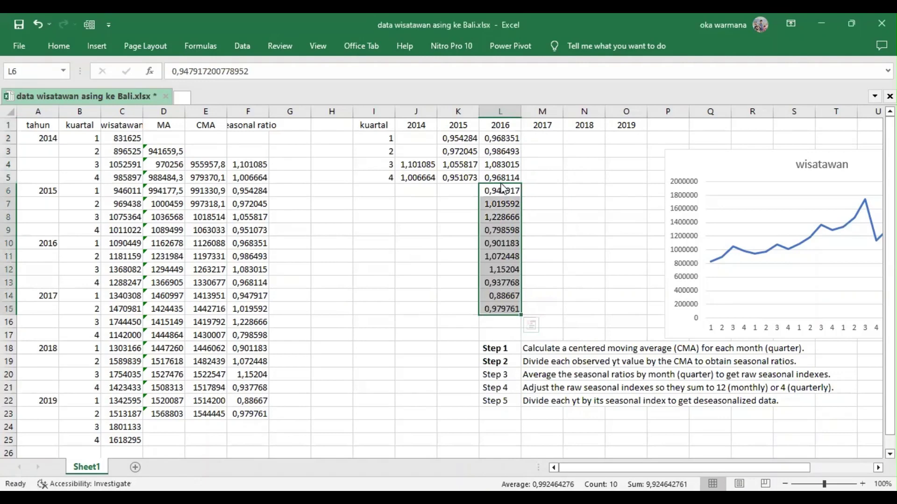
{"action": "left_click_drag", "start_coordinate": [527, 173], "coordinate": [553, 135]}
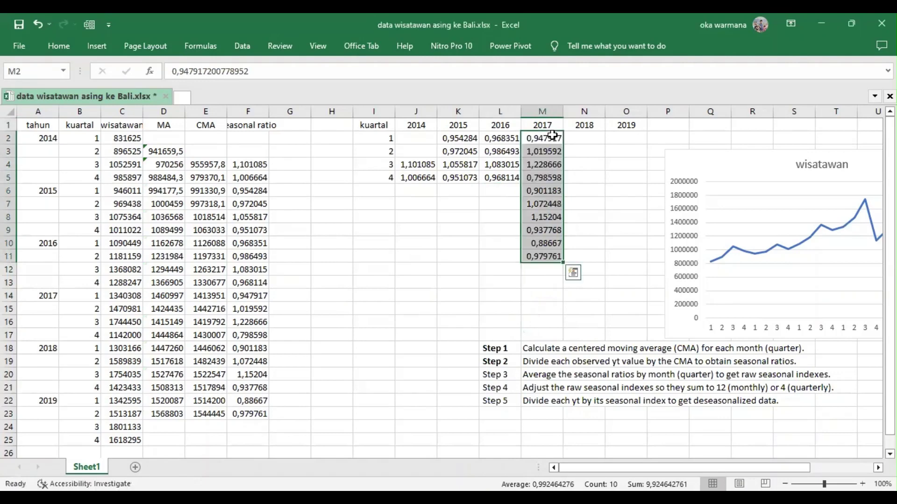
Move the ratios in M6:M11 to the 2018 column from N2, and the two beyond quarter 4 to the 2019 column from O2
{"action": "left_click", "coordinate": [542, 189]}
{"action": "left_click_drag", "start_coordinate": [542, 189], "coordinate": [544, 255]}
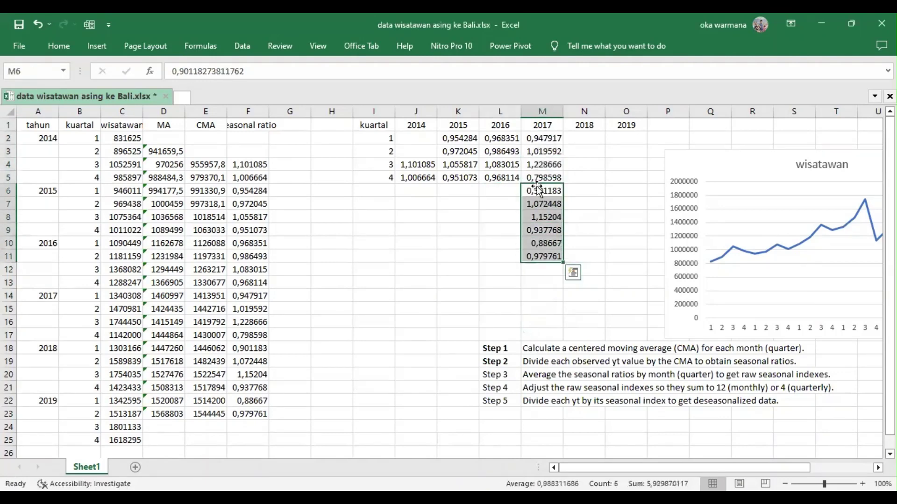
{"action": "left_click_drag", "start_coordinate": [539, 184], "coordinate": [589, 140]}
{"action": "mouse_move", "coordinate": [583, 188]}
{"action": "left_mouse_down"}
{"action": "mouse_move", "coordinate": [581, 204]}
{"action": "mouse_move", "coordinate": [582, 188]}
{"action": "left_mouse_up"}
{"action": "left_click_drag", "start_coordinate": [623, 133], "coordinate": [624, 136]}
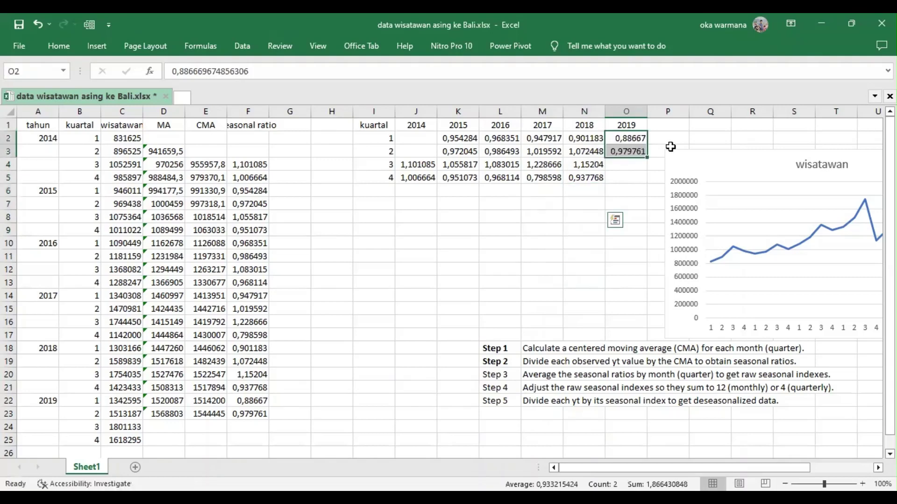
Move the wisatawan chart down away from the ratio table and enter the header "rata-rata" in P1
{"action": "left_click_drag", "start_coordinate": [731, 213], "coordinate": [684, 326]}
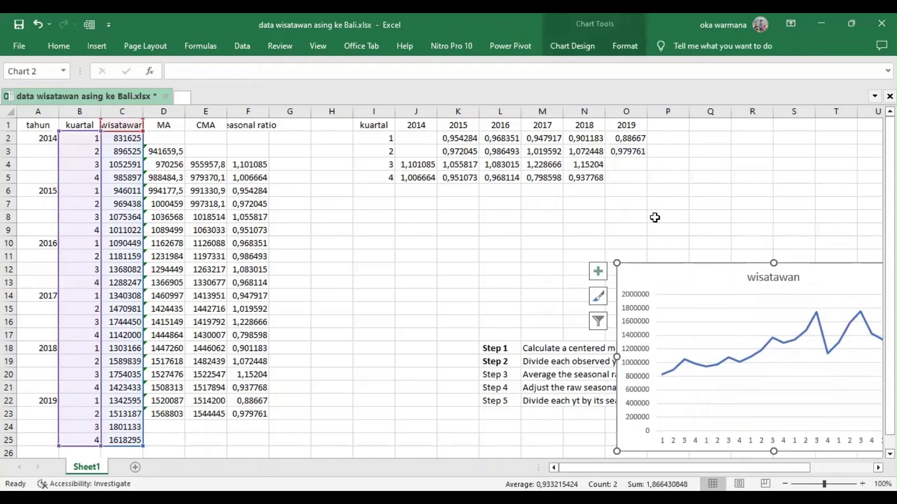
{"action": "left_click", "coordinate": [661, 124]}
{"action": "type", "text": "rat"}
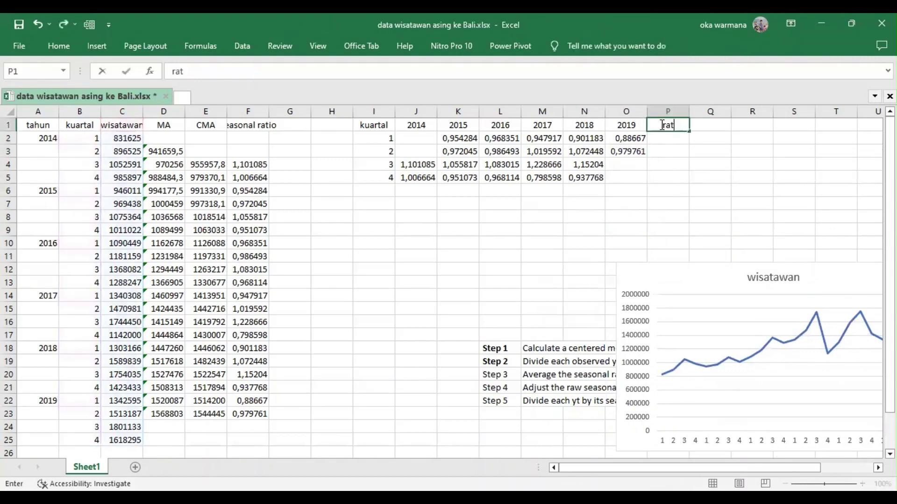
{"action": "type", "text": "a-rata"}
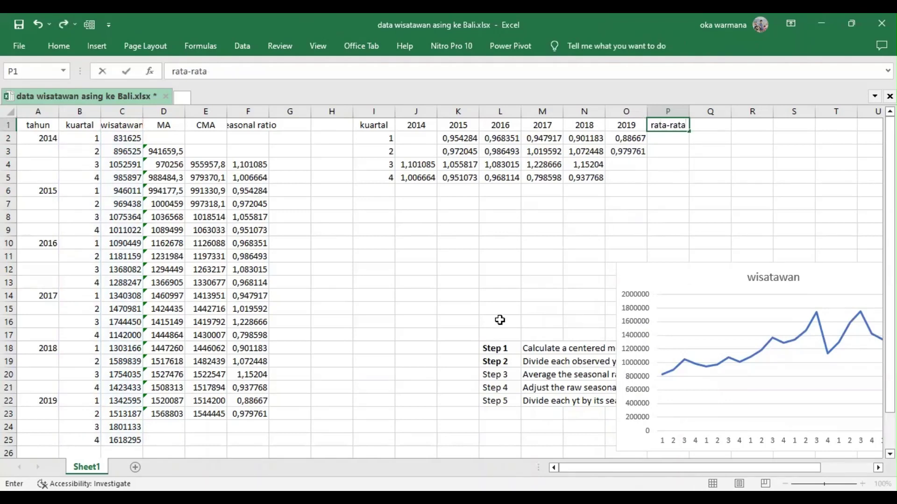
Move the Step 1 to Step 5 instruction list to start at J13 and shift the chart to column R, clear of the text
{"action": "left_click_drag", "start_coordinate": [493, 348], "coordinate": [546, 412]}
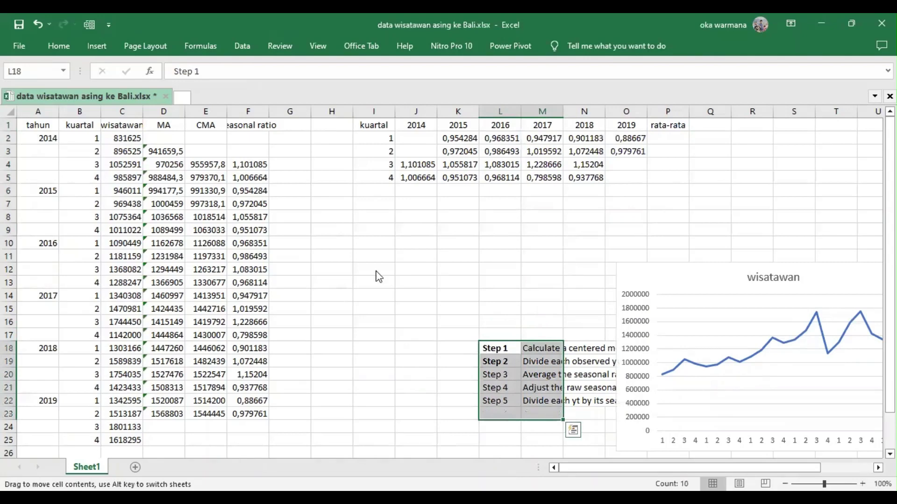
{"action": "left_click_drag", "start_coordinate": [404, 284], "coordinate": [411, 284]}
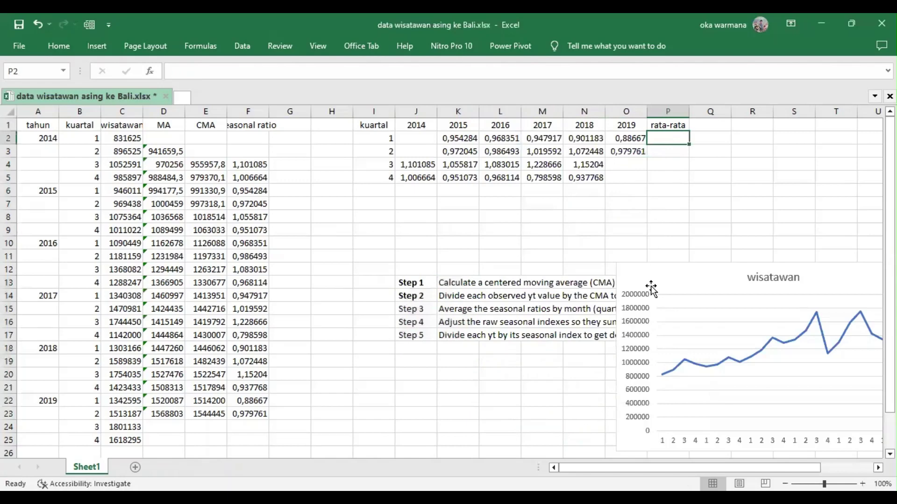
{"action": "left_click", "coordinate": [636, 267]}
{"action": "left_click_drag", "start_coordinate": [635, 267], "coordinate": [771, 253]}
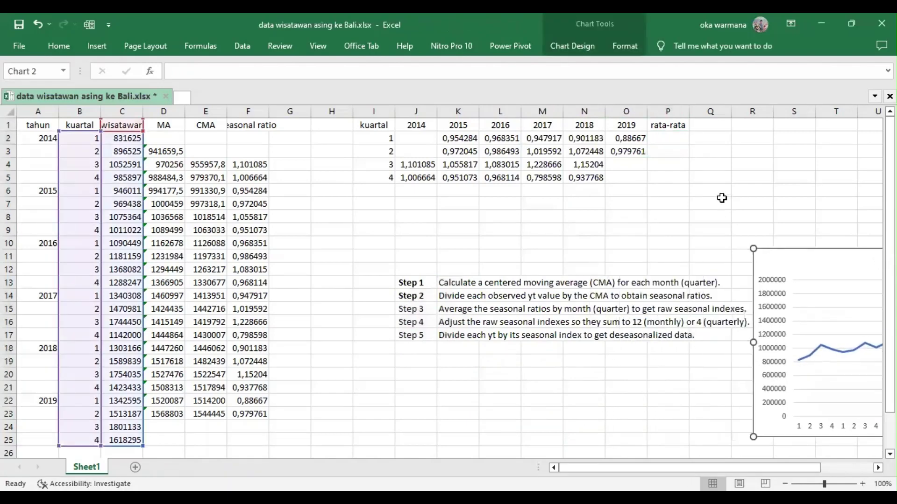
Average each quarter's seasonal ratios by entering =AVERAGE(J2:O2) in P2 and filling it down to P5
{"action": "left_click", "coordinate": [660, 134]}
{"action": "type", "text": "="}
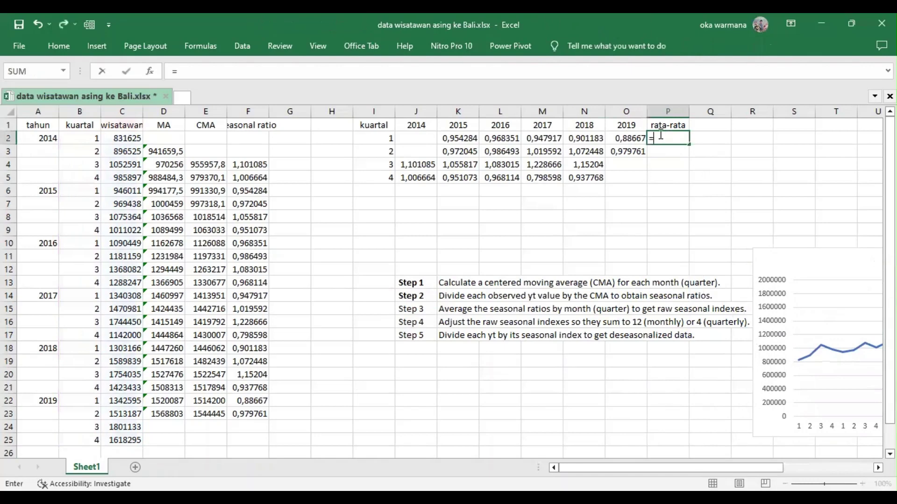
{"action": "type", "text": "avera"}
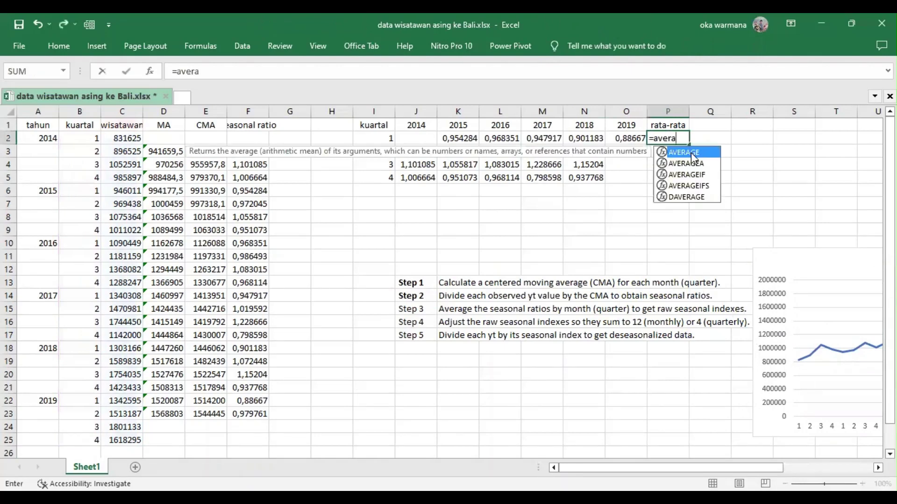
{"action": "double_click", "coordinate": [684, 152]}
{"action": "left_click", "coordinate": [422, 138]}
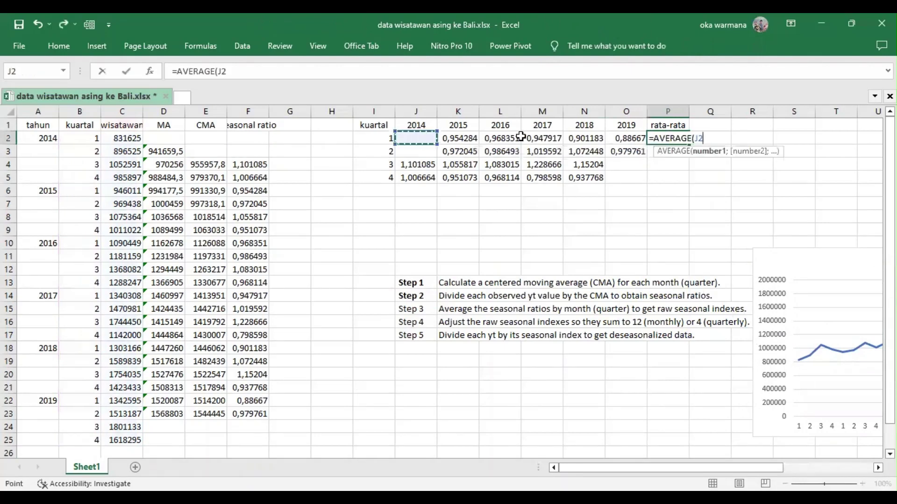
{"action": "left_click", "coordinate": [616, 132], "text": "shift"}
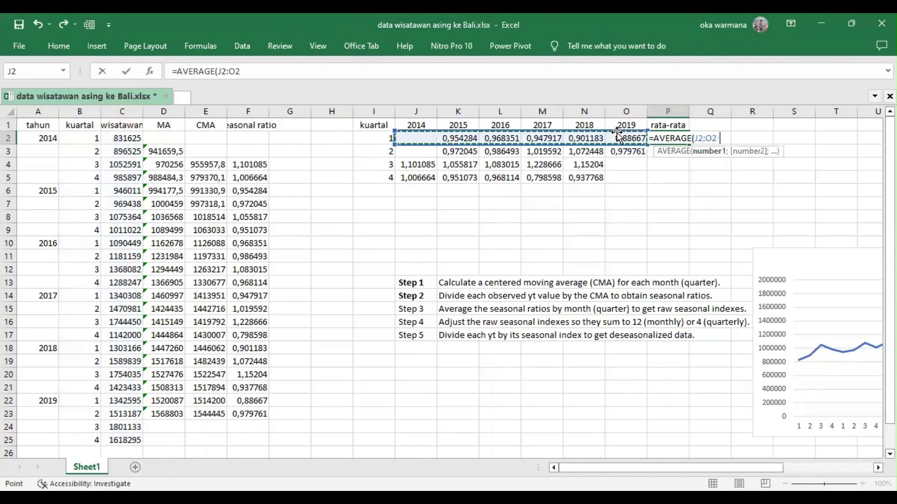
{"action": "type", "text": ")"}
{"action": "key", "text": "Return"}
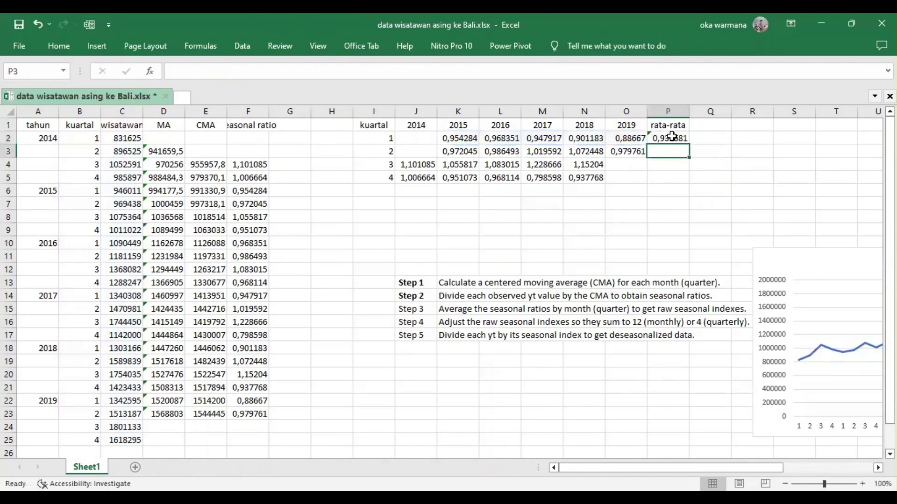
{"action": "left_click", "coordinate": [672, 136]}
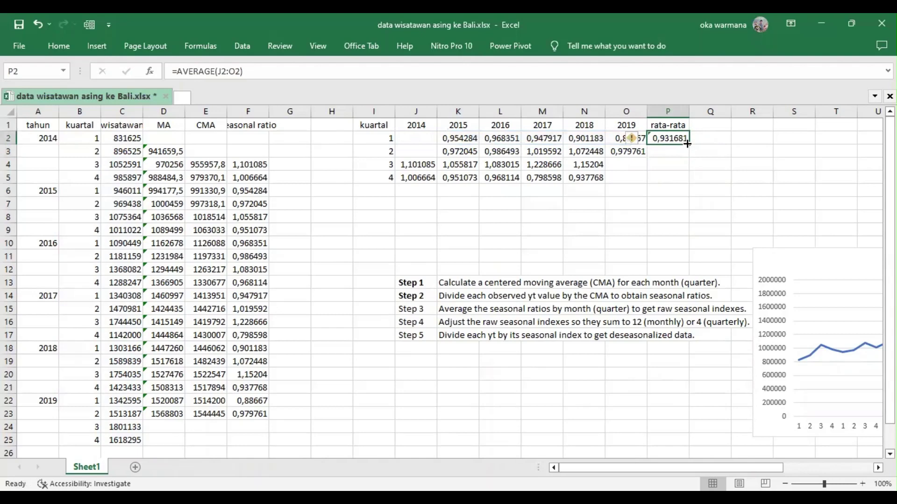
{"action": "left_click_drag", "start_coordinate": [686, 144], "coordinate": [685, 184]}
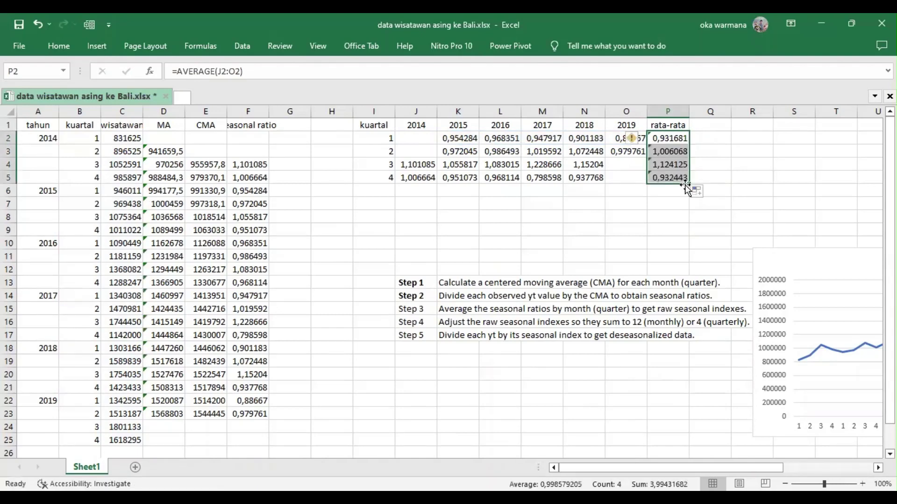
Bold the Step 3 label in J15 and total the quarterly averages in P6 with =SUM(P2:P5)
{"action": "left_click", "coordinate": [412, 308]}
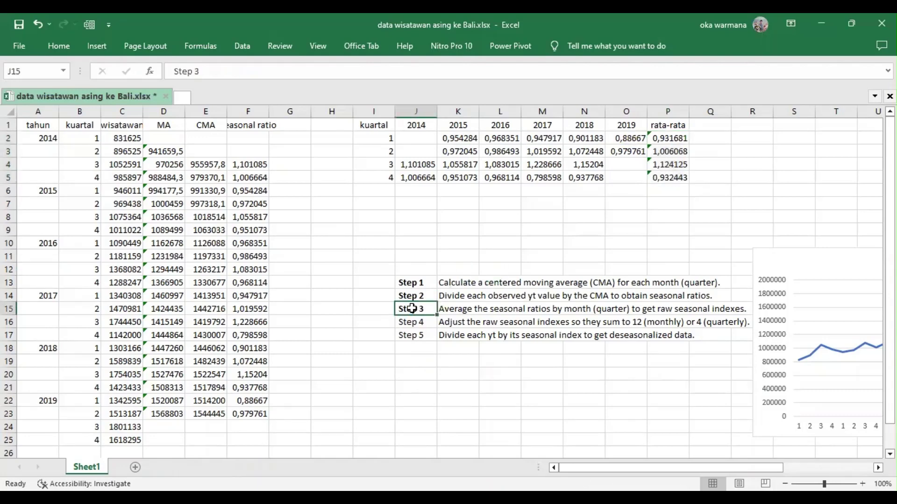
{"action": "left_click", "coordinate": [419, 326]}
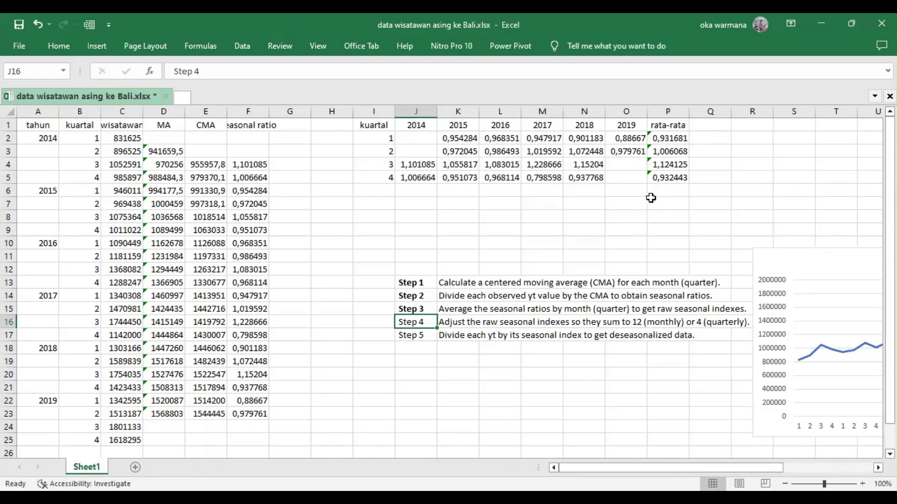
{"action": "left_click", "coordinate": [669, 190]}
{"action": "double_click", "coordinate": [669, 190]}
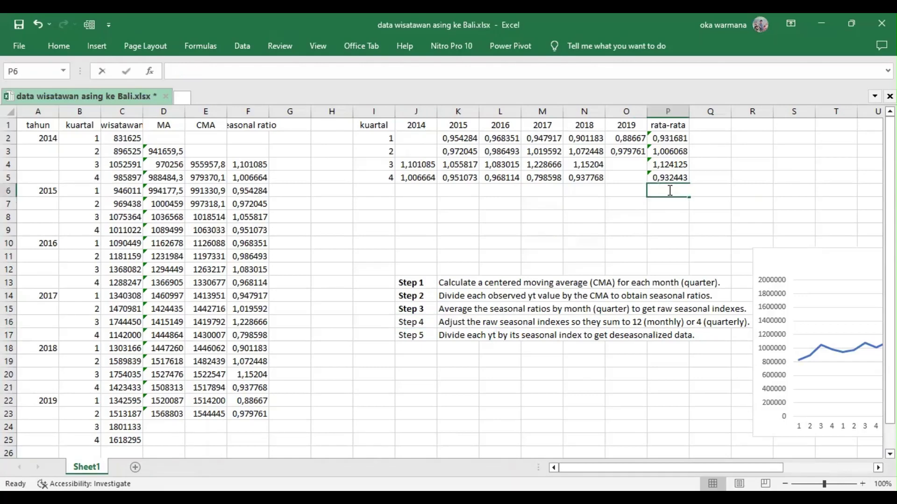
{"action": "key", "text": "Return"}
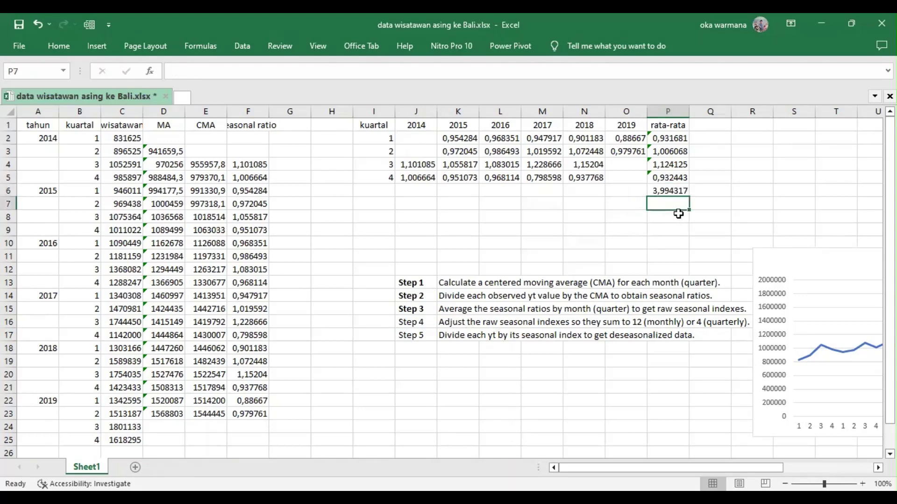
{"action": "left_click", "coordinate": [661, 188]}
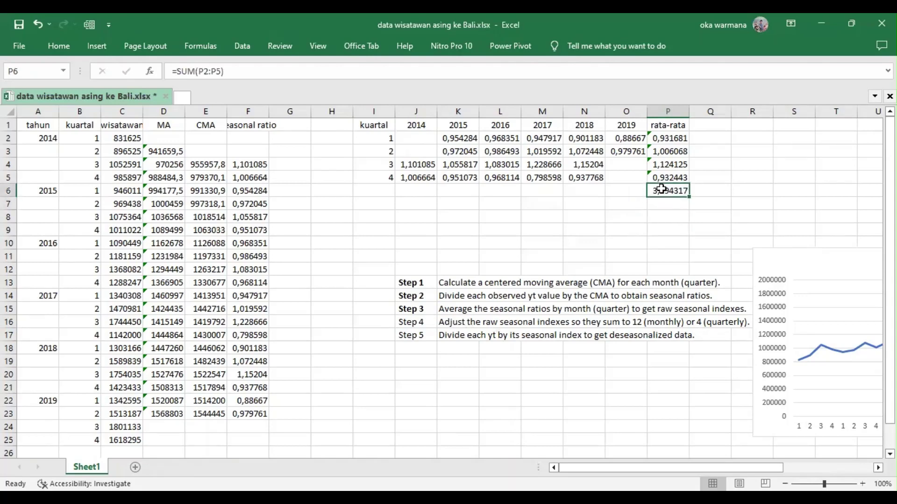
Enter the header "adjusted" in Q1, beside the rata-rata column
{"action": "left_click", "coordinate": [700, 125]}
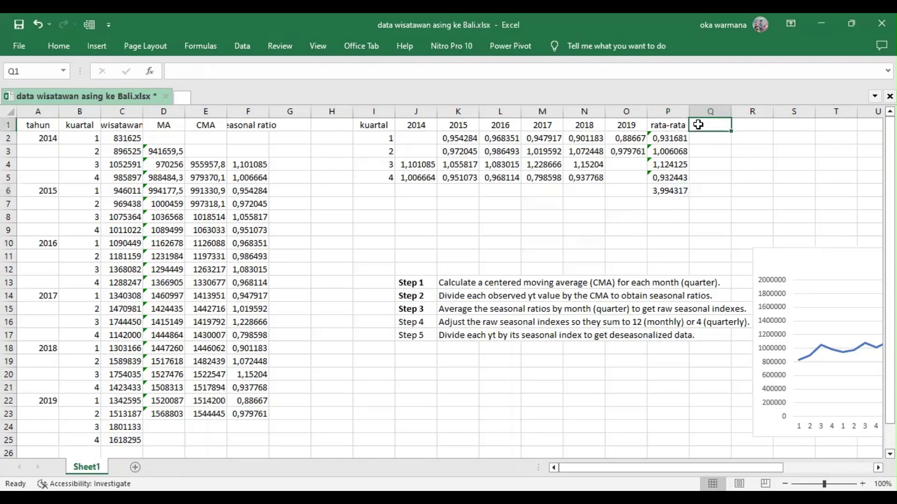
{"action": "type", "text": "adjust"}
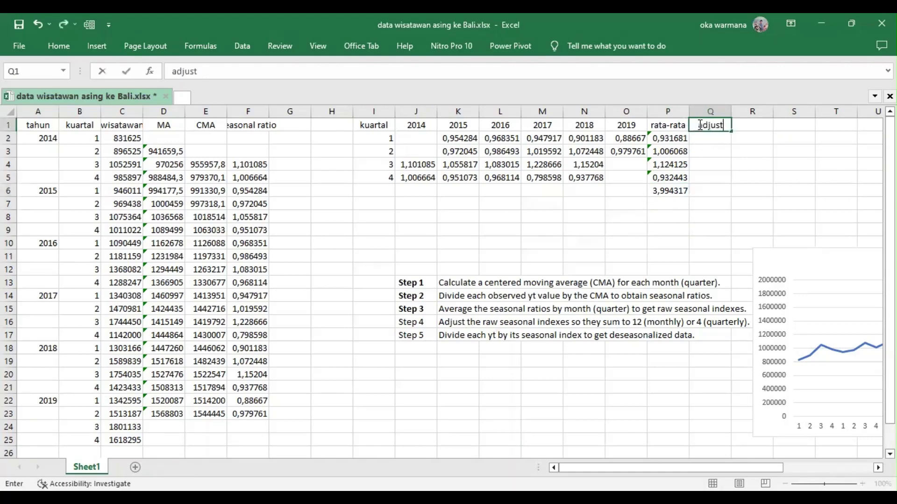
{"action": "type", "text": "ed"}
{"action": "key", "text": "Return"}
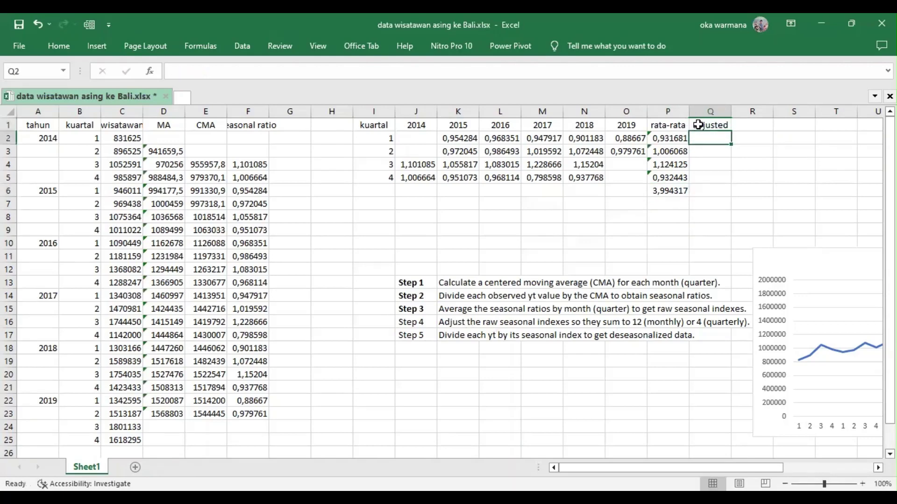
Copy the quarterly averages in P2:P5 and paste them as values into the adjusted column from Q2
{"action": "key", "text": "Left"}
{"action": "key", "text": "shift+Down"}
{"action": "key", "text": "shift+Down"}
{"action": "key", "text": "shift+Down"}
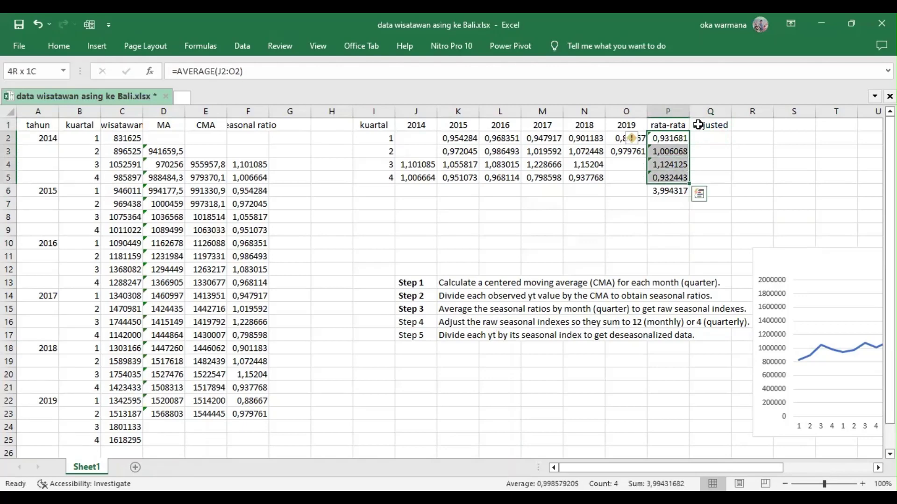
{"action": "key", "text": "ctrl+c"}
{"action": "left_click", "coordinate": [715, 139]}
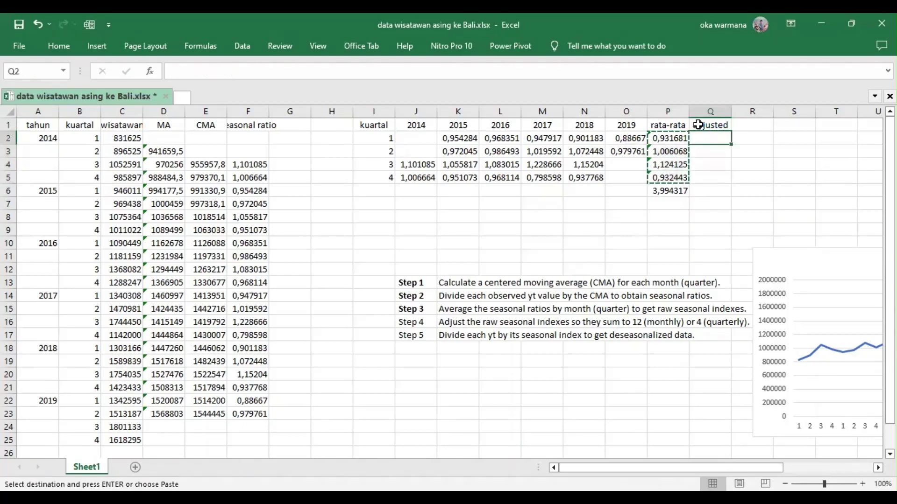
{"action": "right_click", "coordinate": [731, 144]}
{"action": "left_click", "coordinate": [785, 227]}
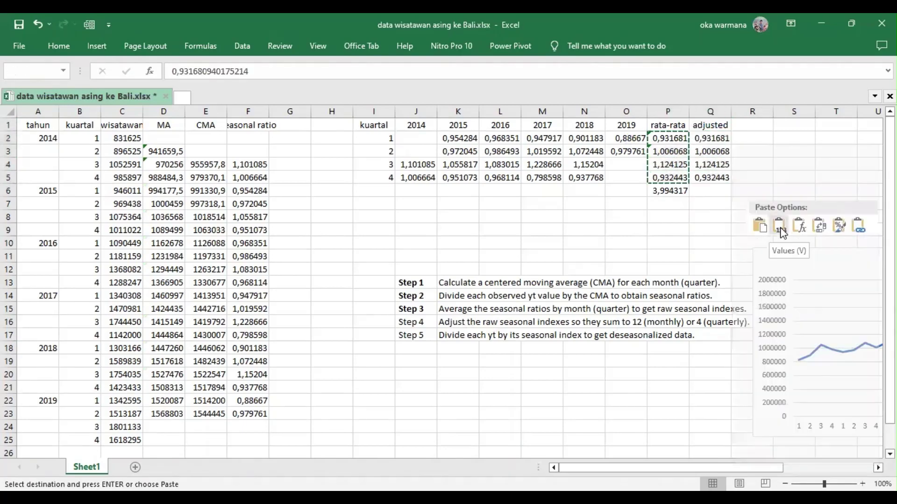
Total the adjusted column's values Q2:Q5 in Q6 with an automatic sum
{"action": "left_click", "coordinate": [709, 189]}
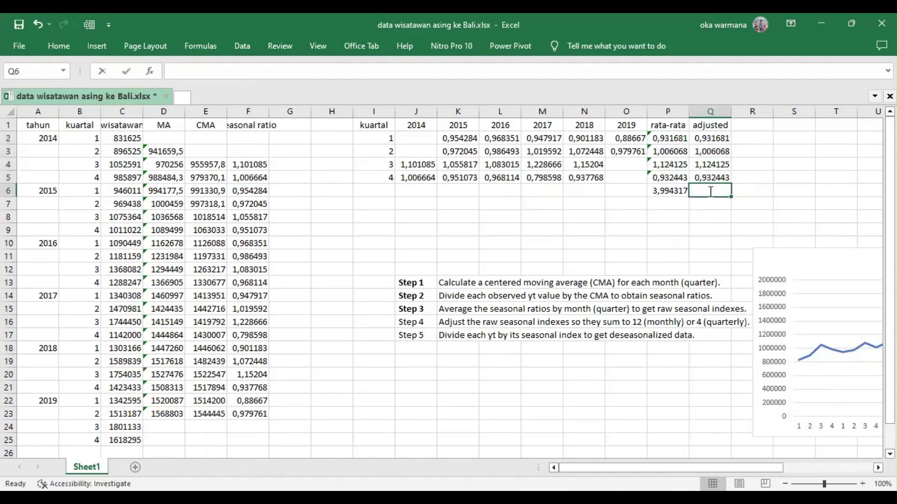
{"action": "key", "text": "alt+equal"}
{"action": "key", "text": "Return"}
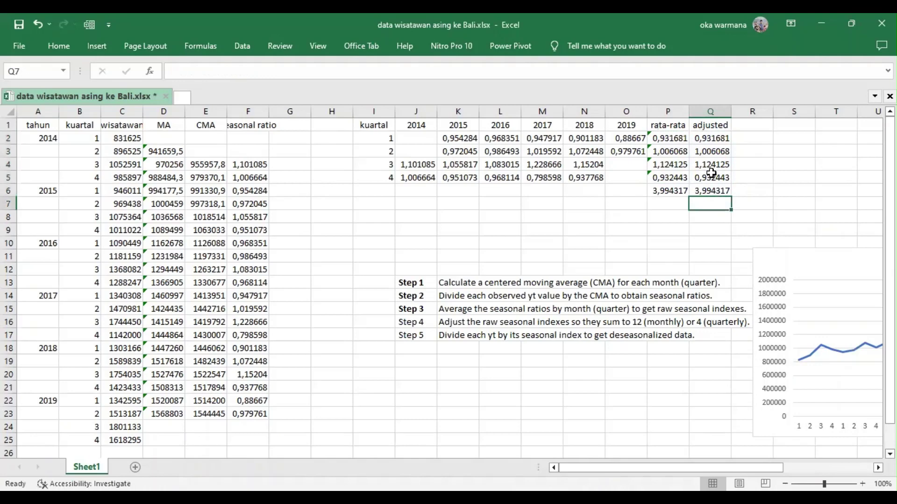
Format the adjusted indexes in Q2:Q5 to show three decimal places
{"action": "left_click", "coordinate": [709, 137]}
{"action": "key", "text": "shift+Down"}
{"action": "key", "text": "shift+Down"}
{"action": "key", "text": "shift+Down"}
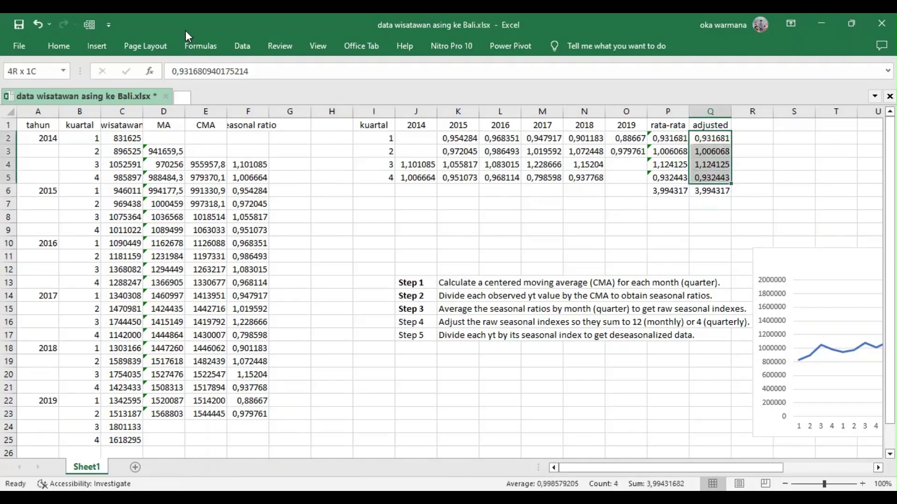
{"action": "left_click", "coordinate": [69, 42]}
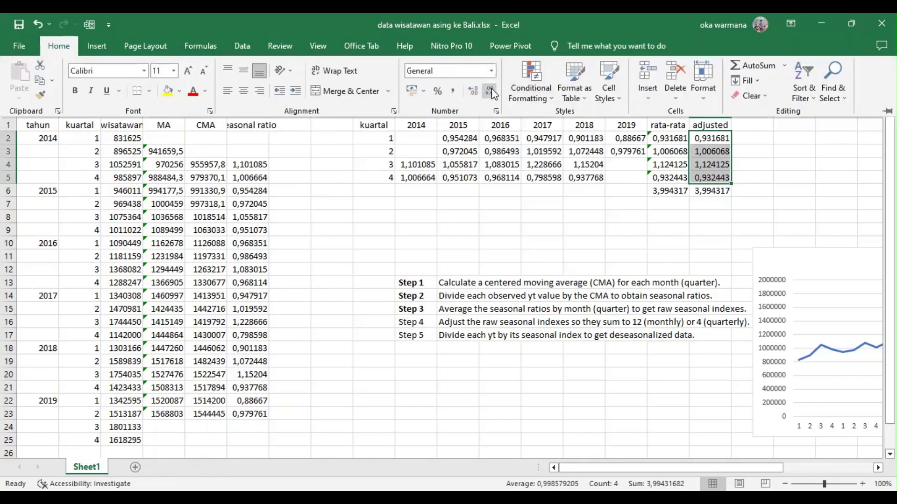
{"action": "left_click", "coordinate": [490, 92]}
{"action": "left_click", "coordinate": [491, 92]}
{"action": "left_click", "coordinate": [491, 92]}
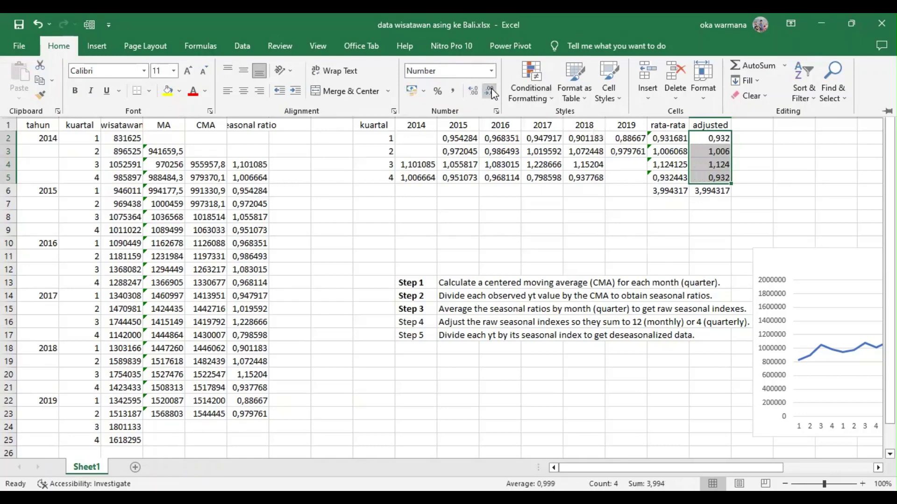
Round the first two adjusted indexes by hand, setting Q2 to 0,932 and Q3 to 1,007
{"action": "left_click", "coordinate": [727, 139]}
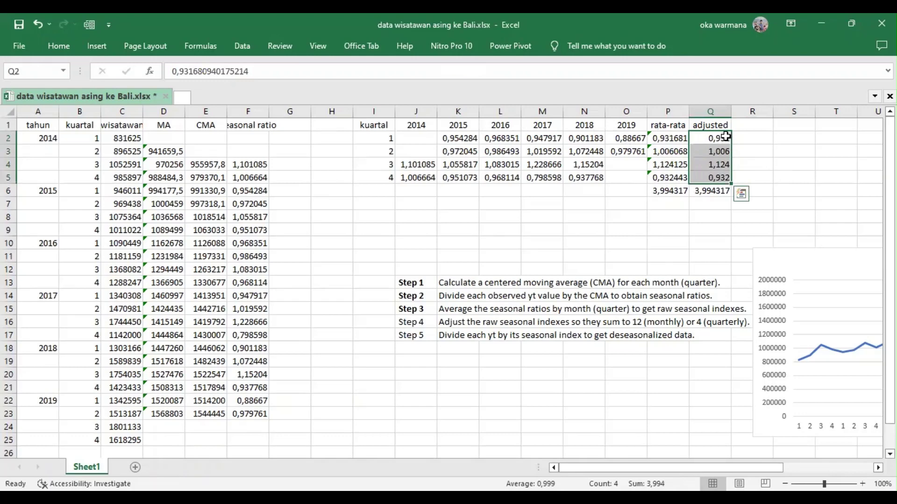
{"action": "double_click", "coordinate": [726, 137]}
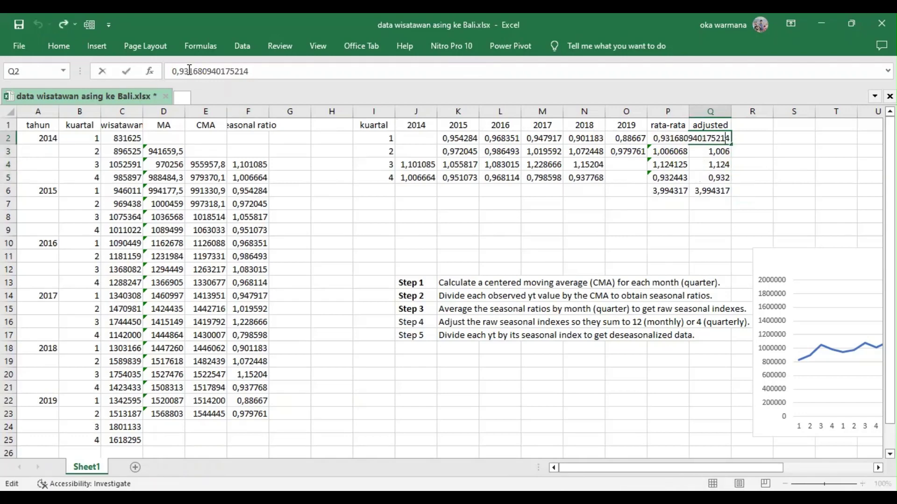
{"action": "left_click_drag", "start_coordinate": [189, 70], "coordinate": [366, 73]}
{"action": "type", "text": "2"}
{"action": "key", "text": "Return"}
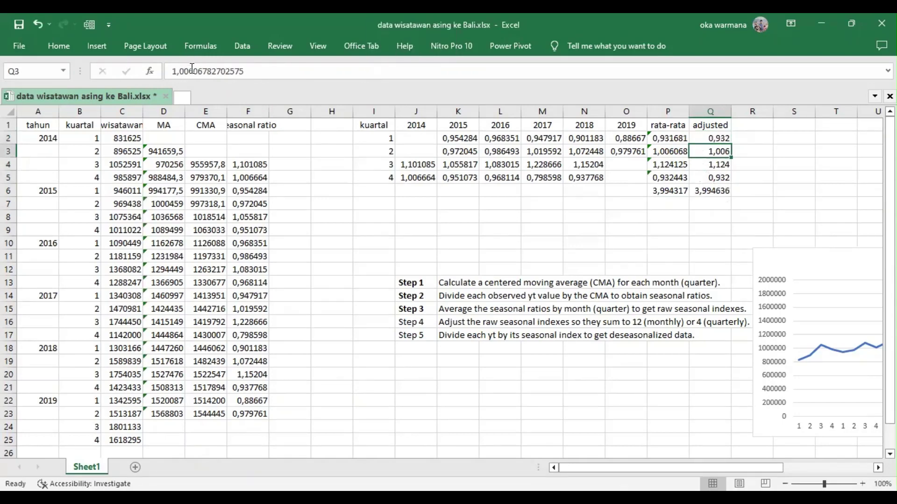
{"action": "left_click_drag", "start_coordinate": [189, 70], "coordinate": [276, 73]}
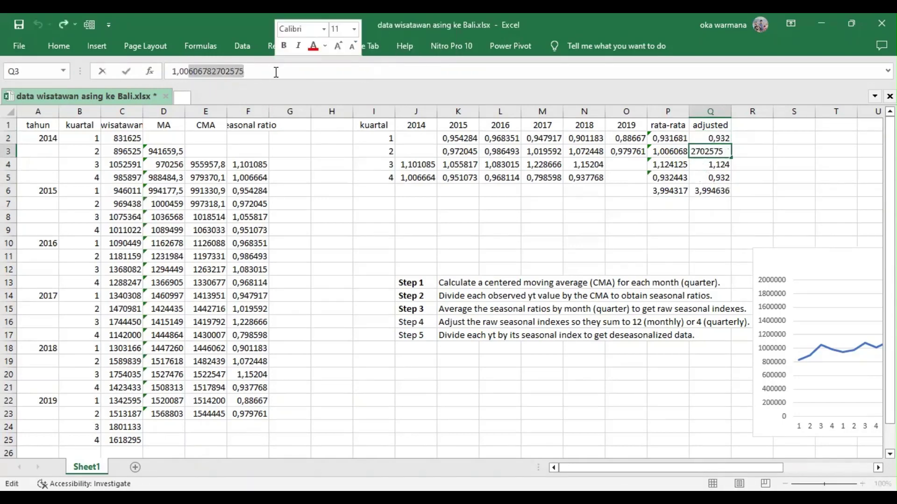
{"action": "type", "text": "7"}
{"action": "key", "text": "Return"}
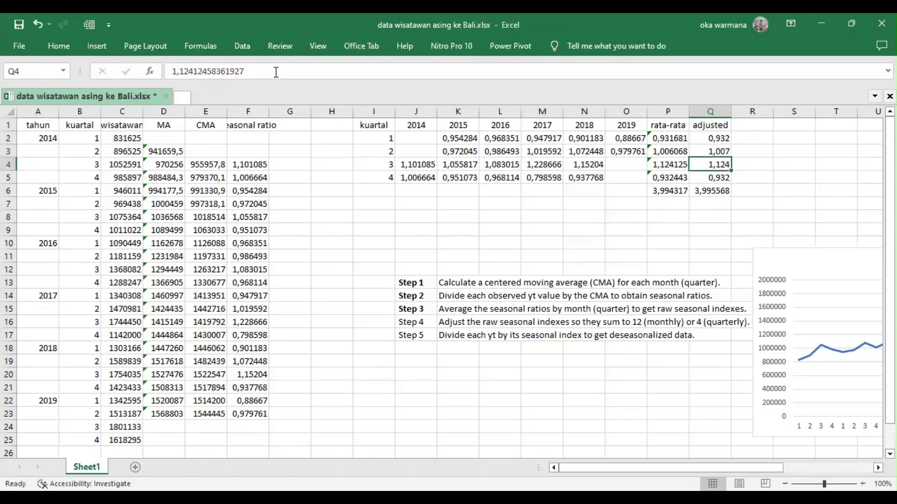
Round up the last two adjusted indexes, setting Q4 to 1,125 and Q5 to 0,933
{"action": "left_click_drag", "start_coordinate": [191, 71], "coordinate": [252, 69]}
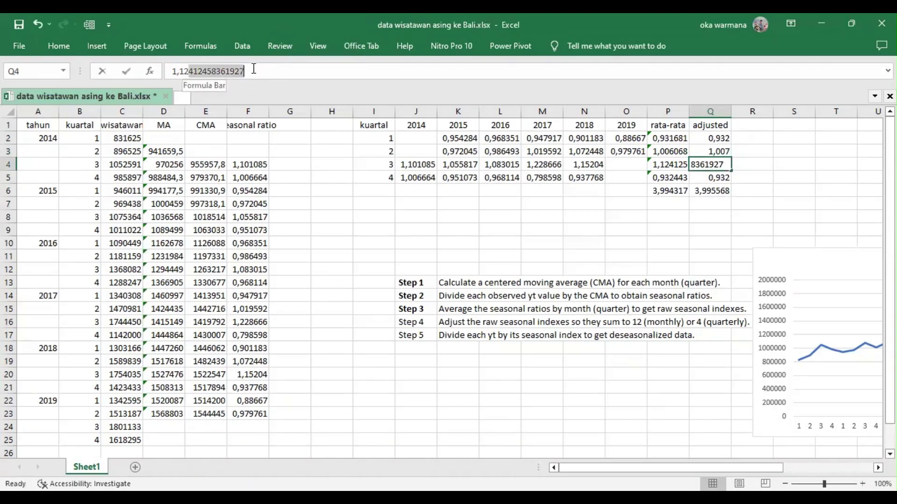
{"action": "type", "text": "5"}
{"action": "key", "text": "Return"}
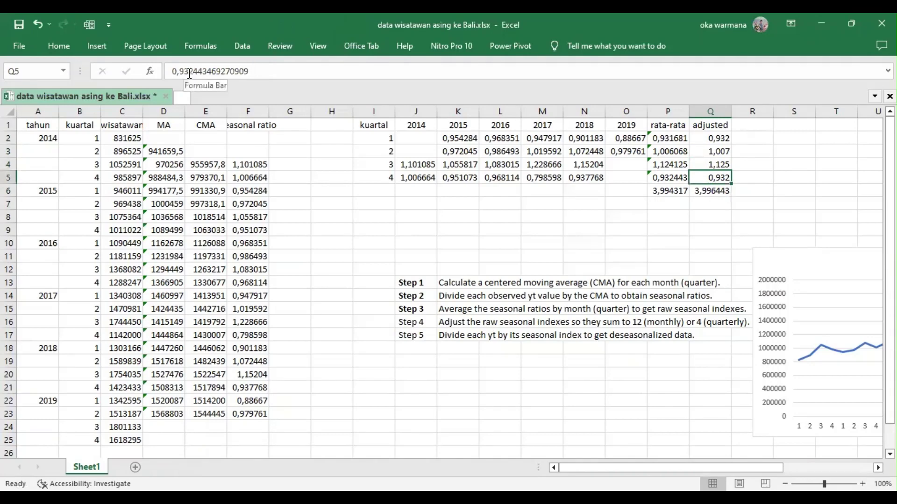
{"action": "left_click_drag", "start_coordinate": [189, 71], "coordinate": [338, 70]}
{"action": "type", "text": "3"}
{"action": "key", "text": "Return"}
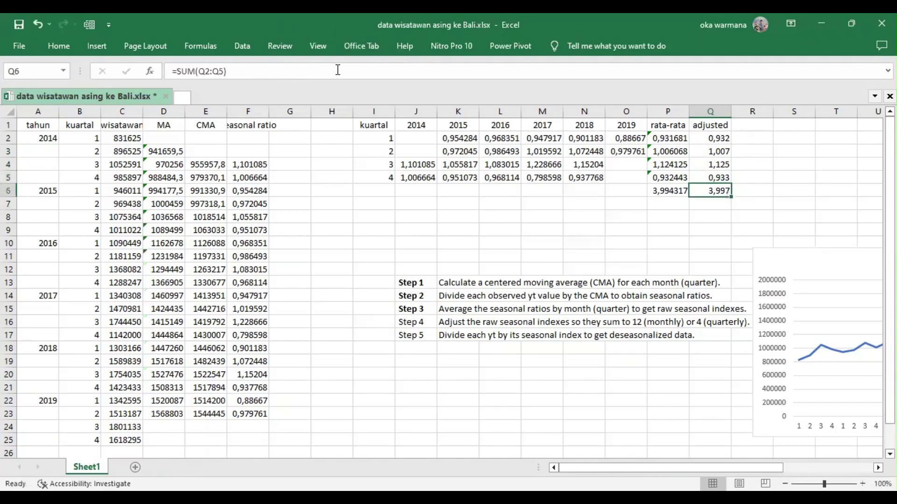
Raise the quarter 1 adjusted index in Q2 to 0,933
{"action": "key", "text": "Up"}
{"action": "key", "text": "Up"}
{"action": "key", "text": "Up"}
{"action": "key", "text": "Up"}
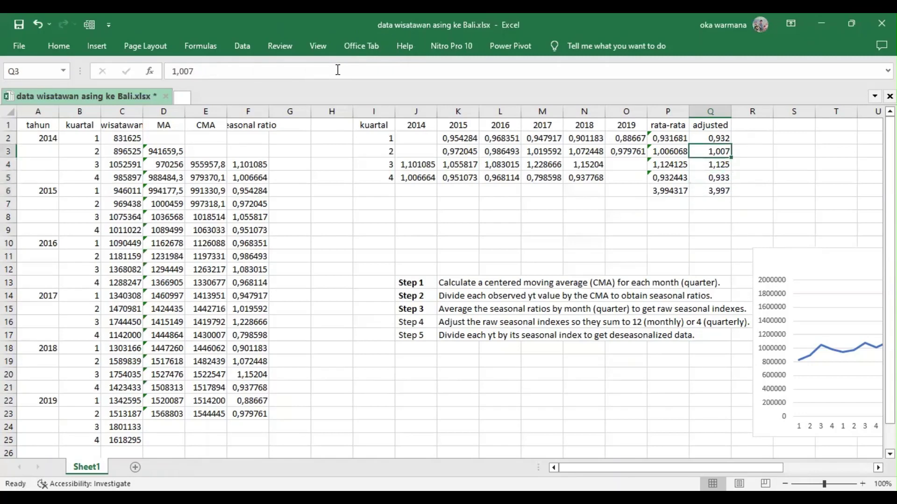
{"action": "left_click", "coordinate": [245, 69]}
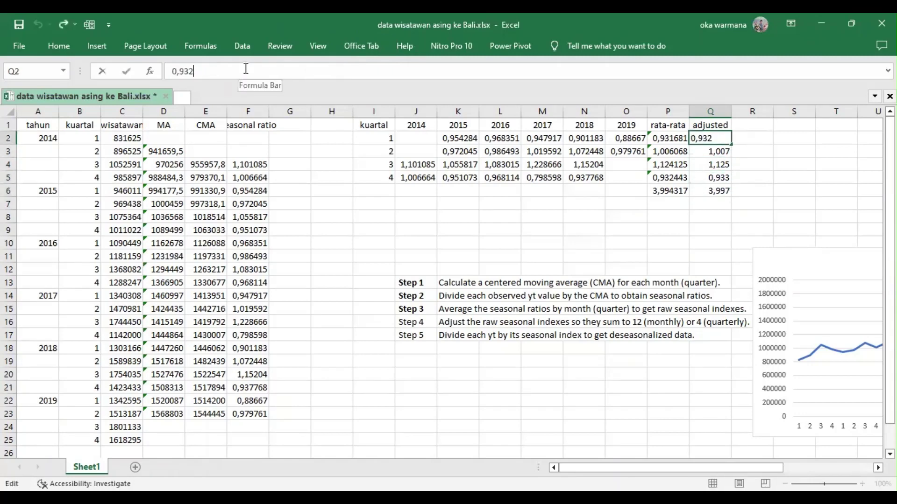
{"action": "key", "text": "BackSpace"}
{"action": "type", "text": "3"}
{"action": "key", "text": "Return"}
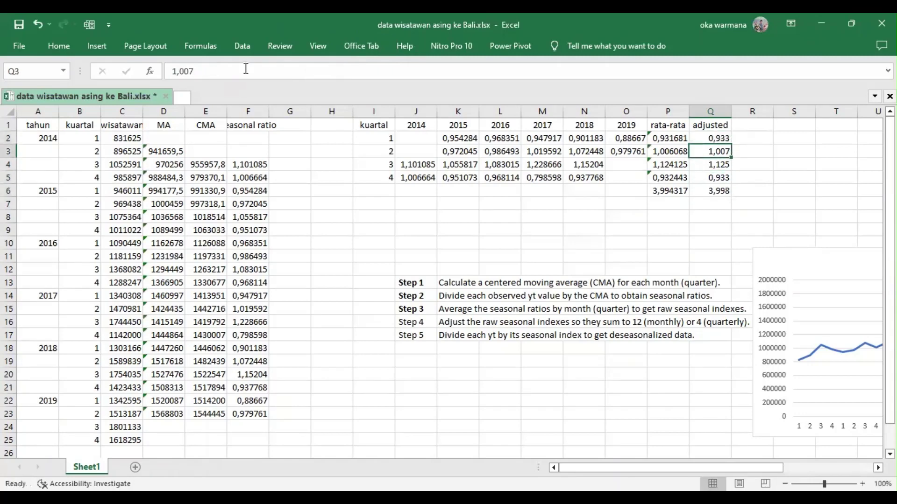
Raise the adjusted indexes for quarters 2 and 3, setting Q3 to 1,008 and Q4 to 1,126
{"action": "left_click", "coordinate": [246, 68]}
{"action": "key", "text": "BackSpace"}
{"action": "type", "text": "8"}
{"action": "key", "text": "Return"}
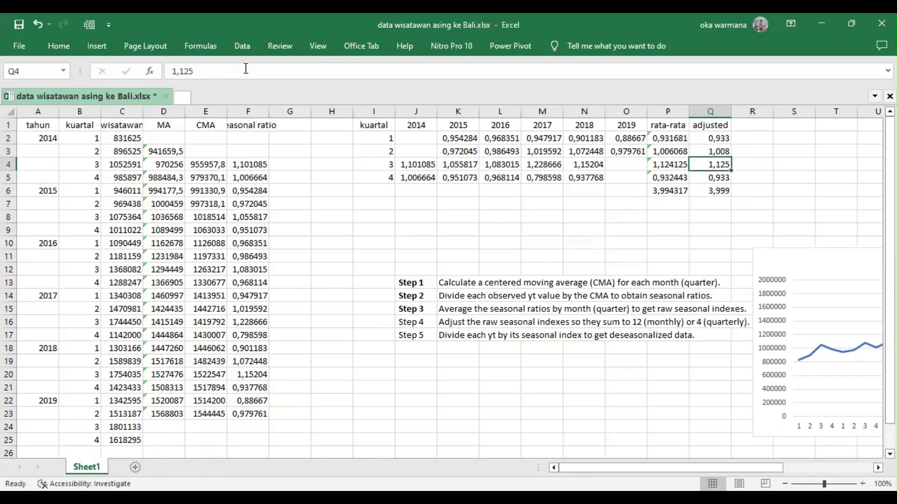
{"action": "left_click", "coordinate": [245, 69]}
{"action": "key", "text": "BackSpace"}
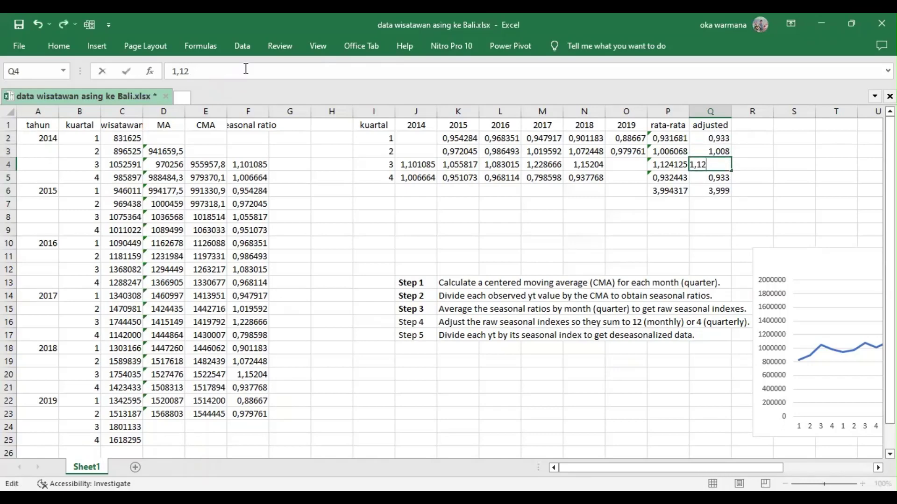
{"action": "type", "text": "6"}
{"action": "key", "text": "Return"}
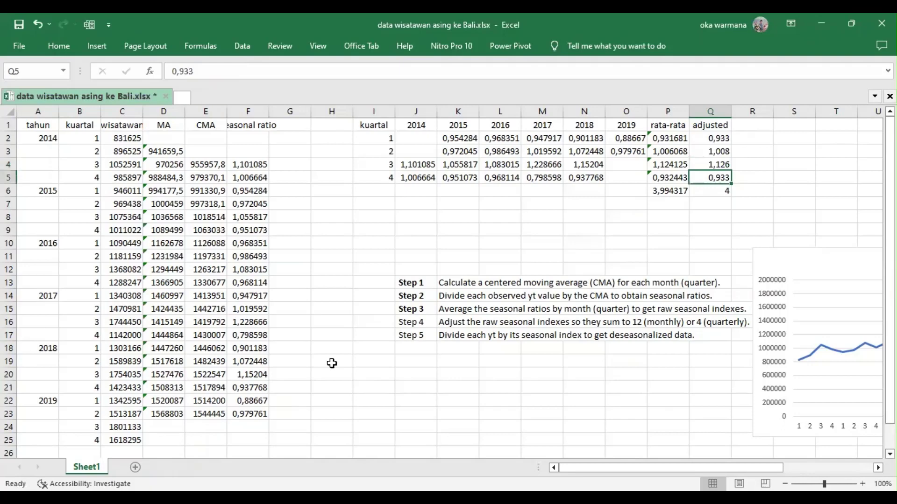
Bold the Step 4 label in J16 and enter the header "seasonal index" in G1
{"action": "left_click", "coordinate": [418, 322]}
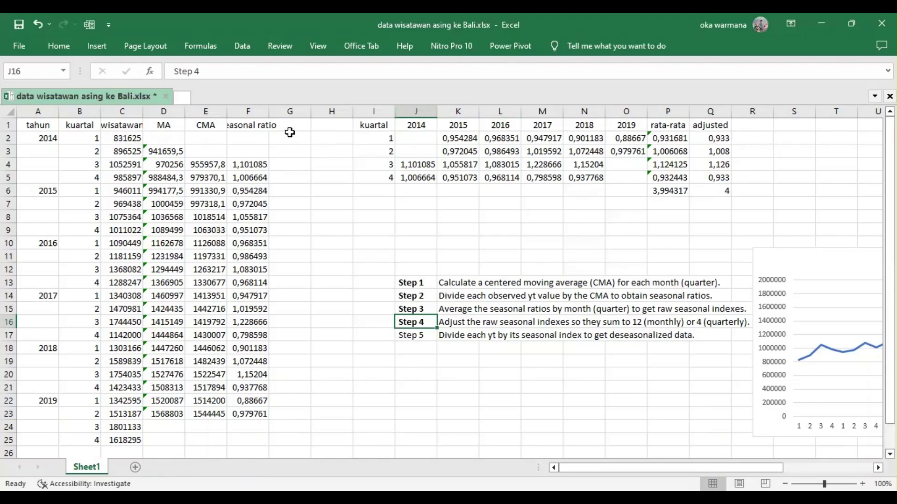
{"action": "left_click", "coordinate": [289, 136]}
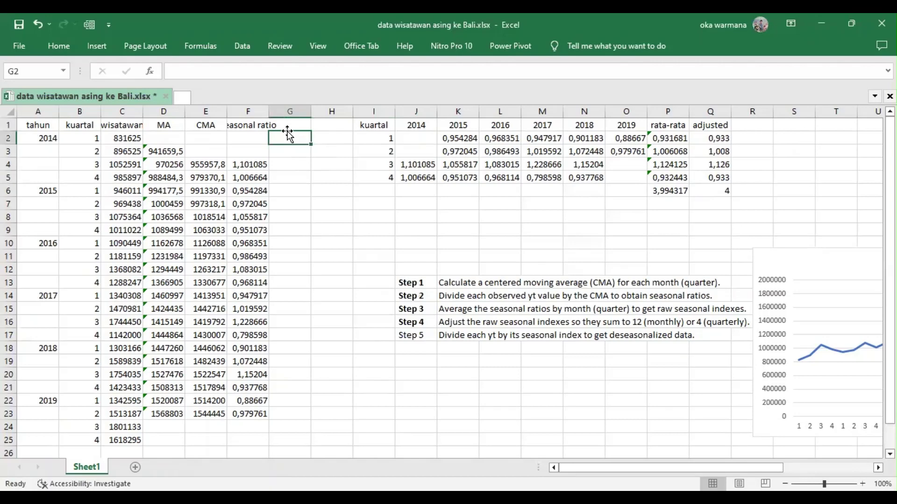
{"action": "type", "text": "se"}
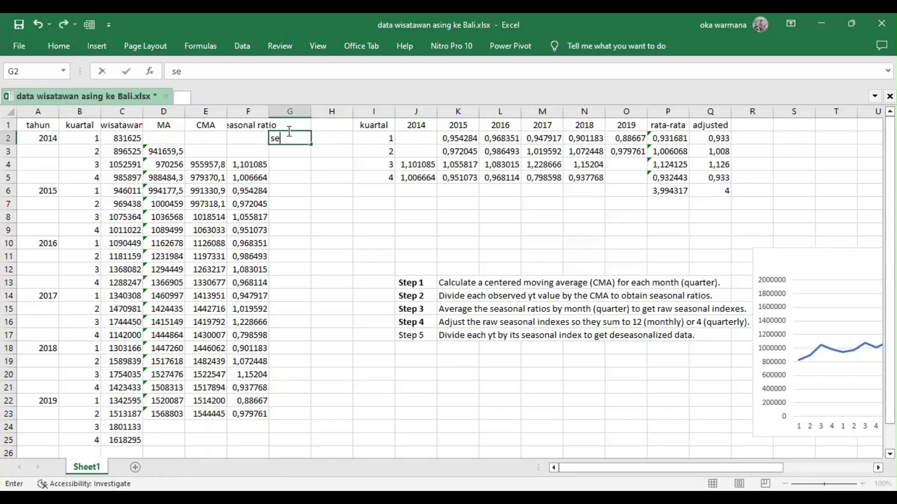
{"action": "left_click", "coordinate": [290, 130]}
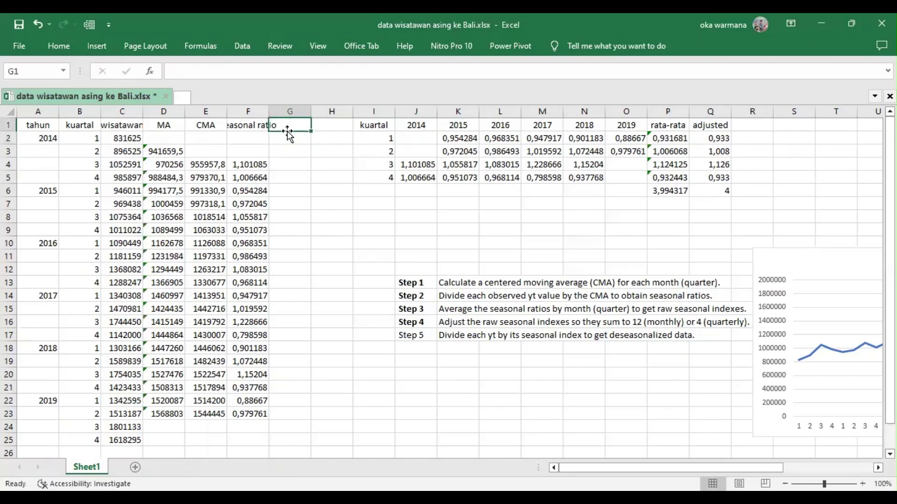
{"action": "type", "text": "seasonal"}
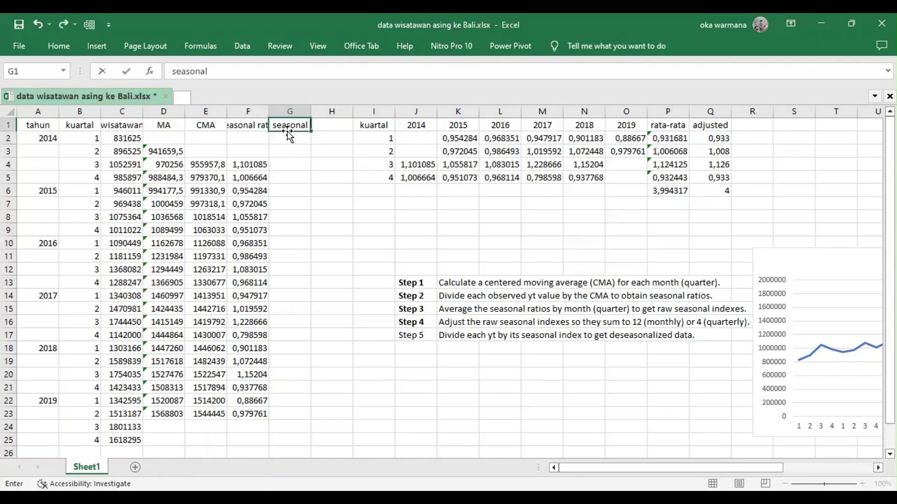
{"action": "type", "text": " in"}
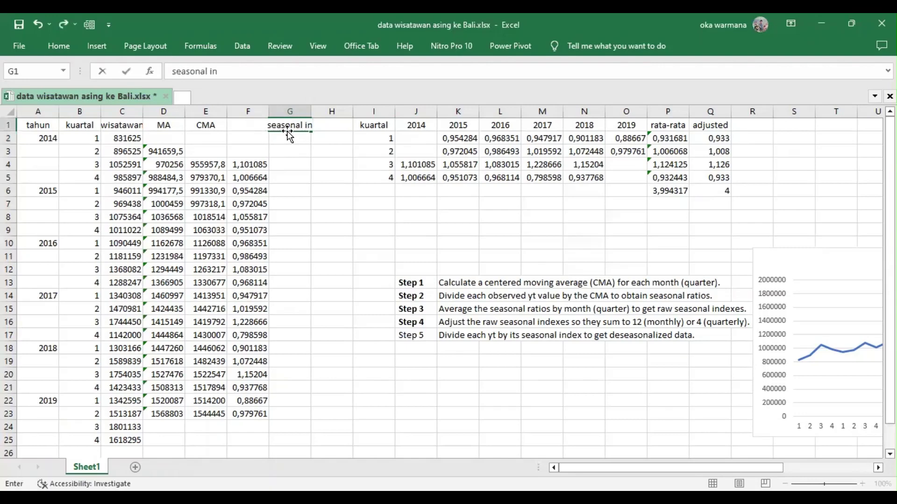
{"action": "type", "text": "dex"}
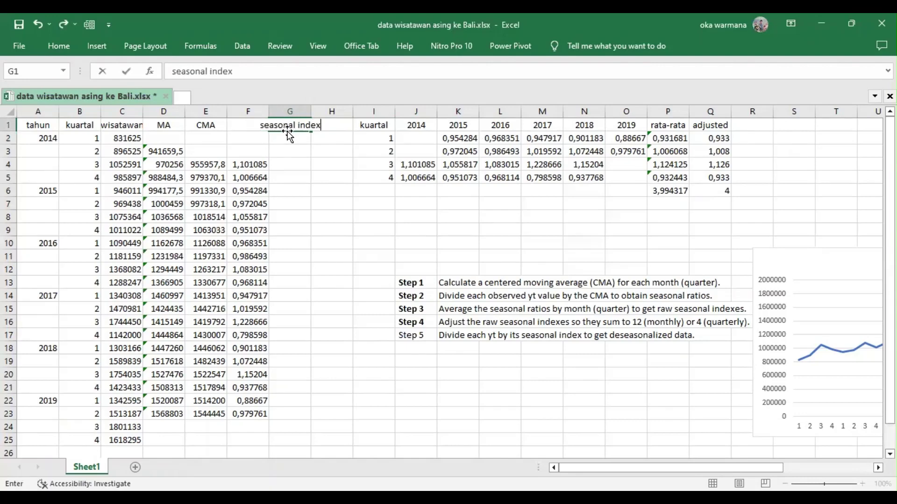
{"action": "key", "text": "Return"}
Copy the adjusted indexes Q2:Q5 into G2:G5 and repeat them in G6:G9 for 2015
{"action": "left_click_drag", "start_coordinate": [724, 138], "coordinate": [723, 176]}
{"action": "key", "text": "ctrl+c"}
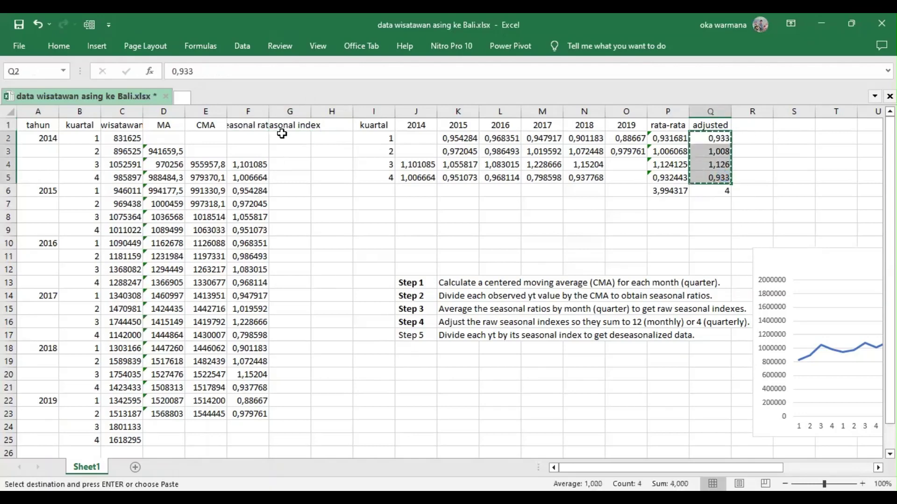
{"action": "left_click", "coordinate": [282, 136]}
{"action": "key", "text": "ctrl+v"}
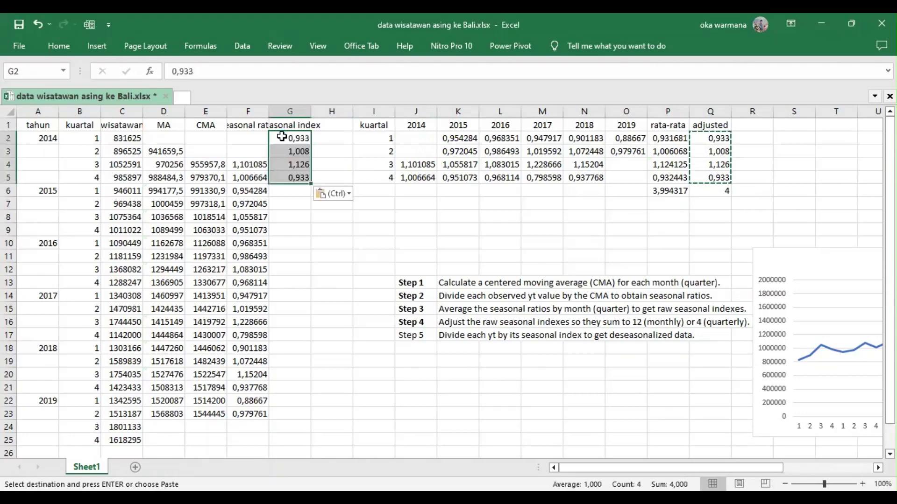
{"action": "key", "text": "ctrl+c"}
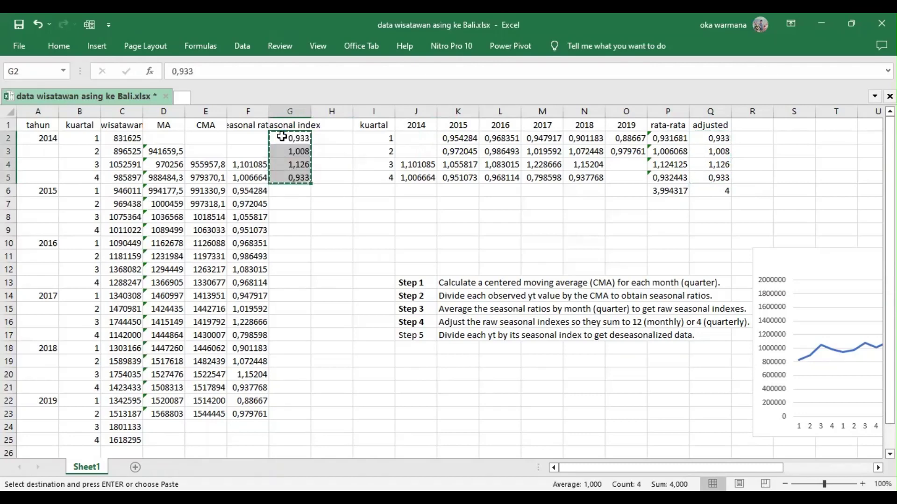
{"action": "key", "text": "Down"}
{"action": "key", "text": "Down"}
{"action": "key", "text": "Down"}
{"action": "key", "text": "Down"}
{"action": "key", "text": "ctrl+v"}
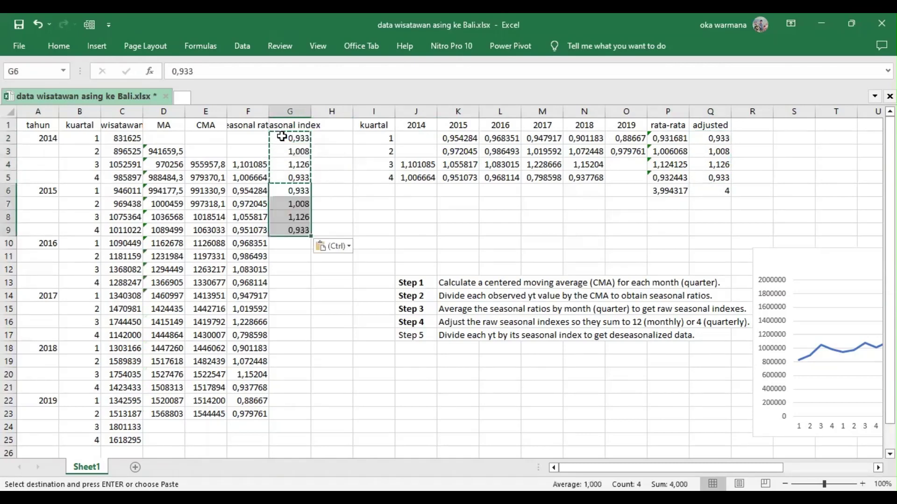
Copy G2:G9 into G10:G17 and G18:G25, and fit column G's width to its contents
{"action": "left_click_drag", "start_coordinate": [281, 136], "coordinate": [293, 231]}
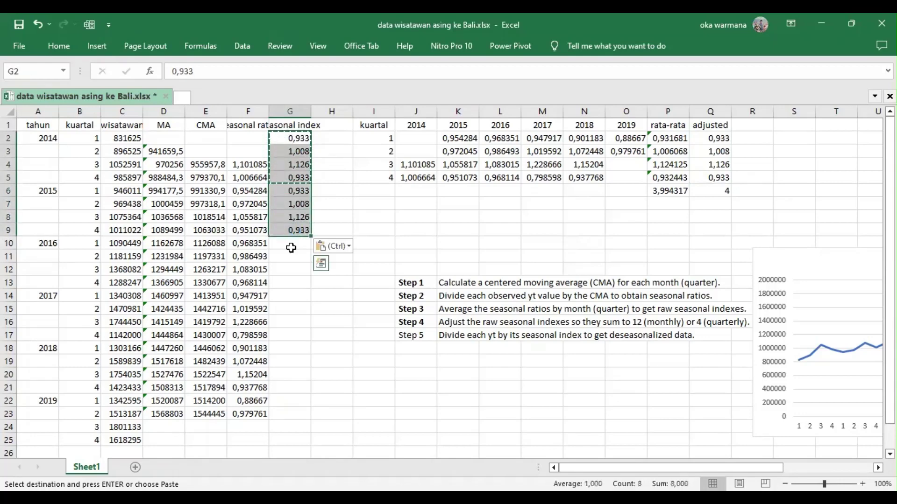
{"action": "left_click", "coordinate": [291, 248]}
{"action": "key", "text": "ctrl+v"}
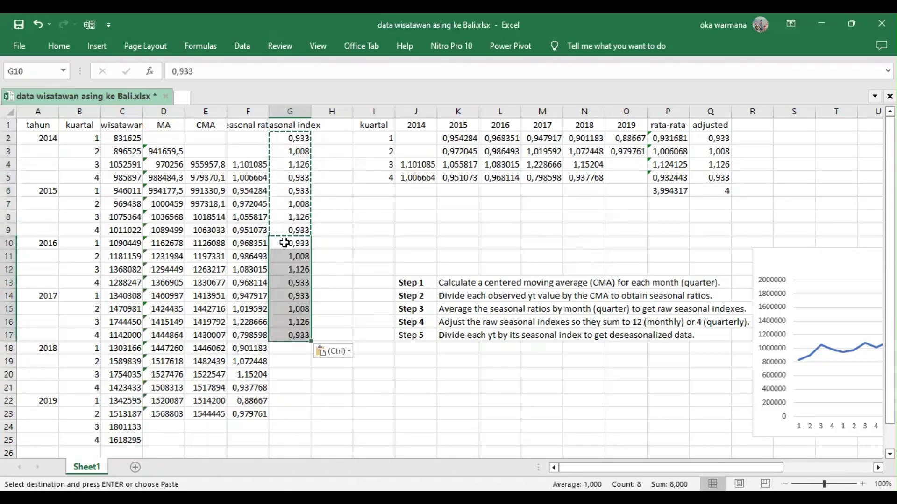
{"action": "key", "text": "ctrl+Down"}
{"action": "key", "text": "Down"}
{"action": "key", "text": "ctrl+v"}
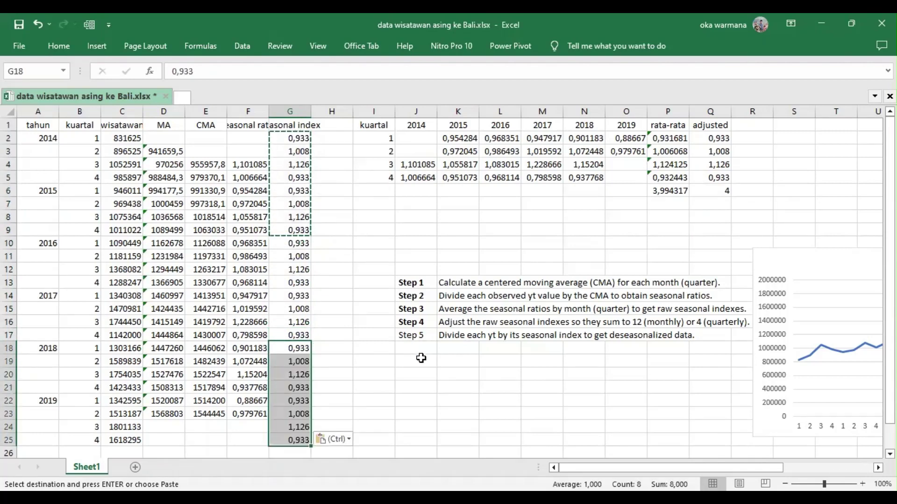
{"action": "double_click", "coordinate": [309, 110]}
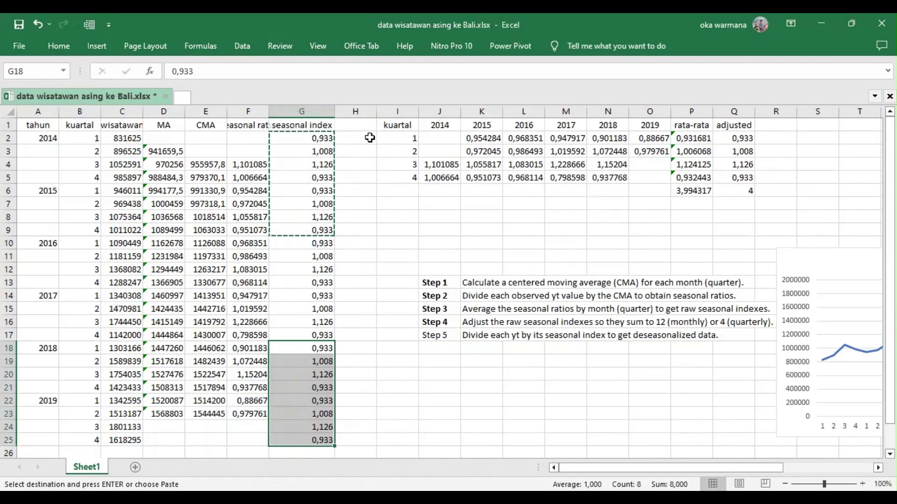
Try bolding the Step 5 label in J17 and undo the change
{"action": "left_click", "coordinate": [431, 342]}
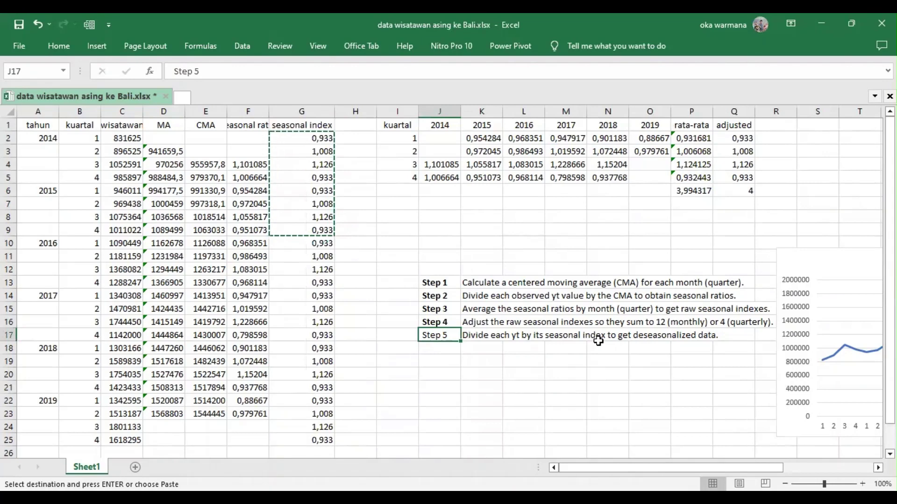
{"action": "key", "text": "Escape"}
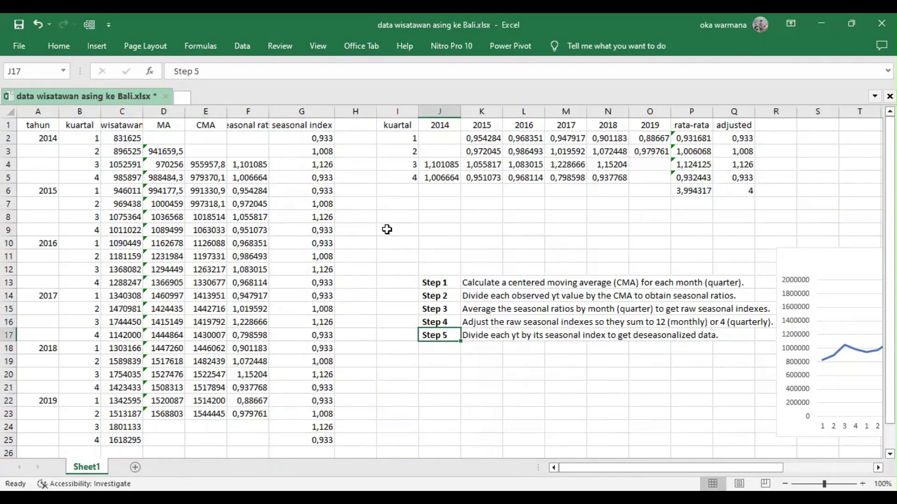
{"action": "key", "text": "ctrl+z"}
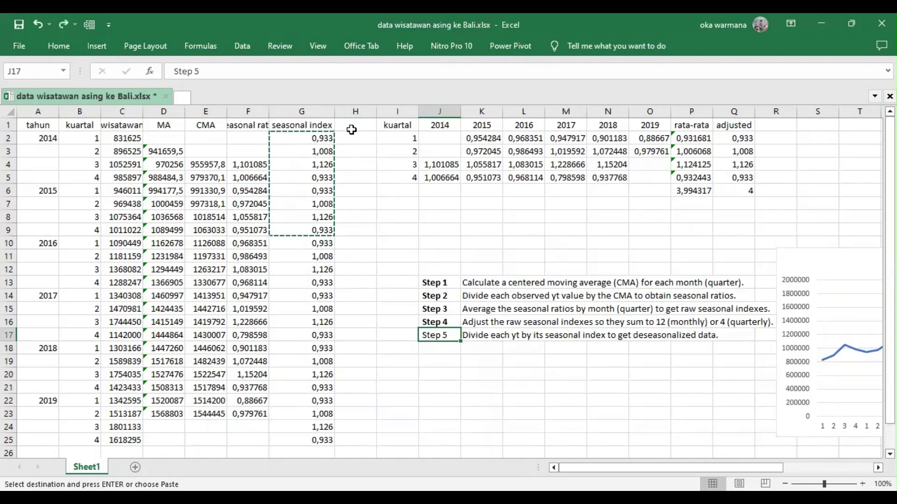
Enter the header "deseasonalized" in H1 and fit column H's width to its contents
{"action": "left_click", "coordinate": [352, 130]}
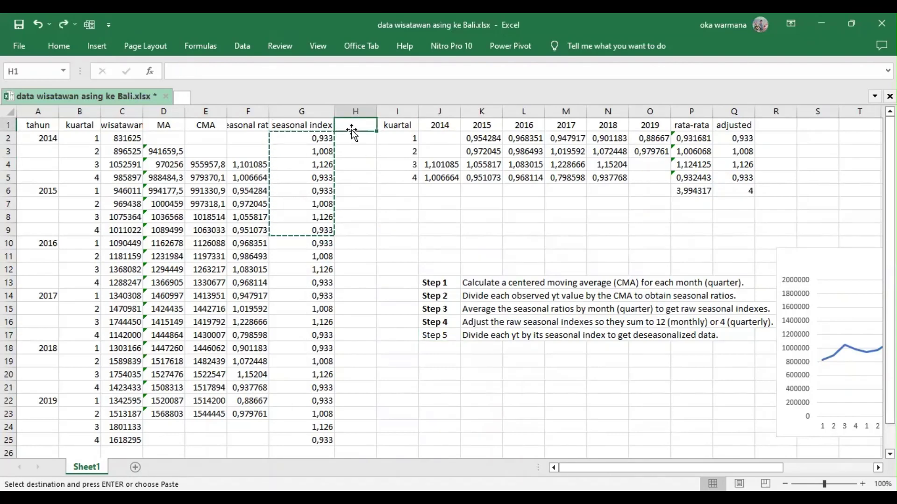
{"action": "type", "text": "de"}
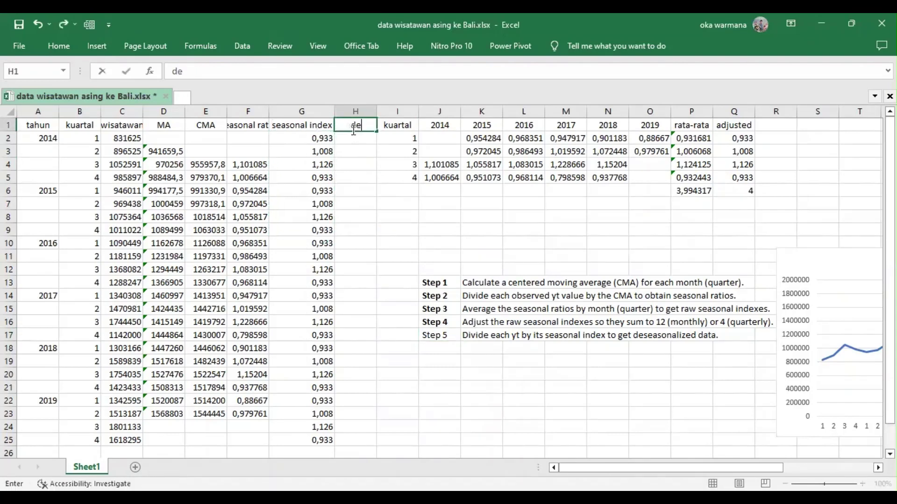
{"action": "type", "text": "seasonalized"}
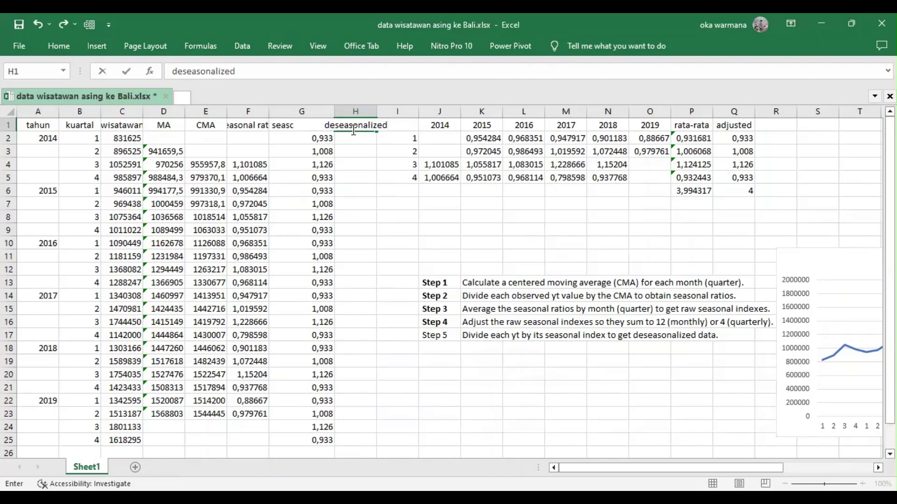
{"action": "key", "text": "Return"}
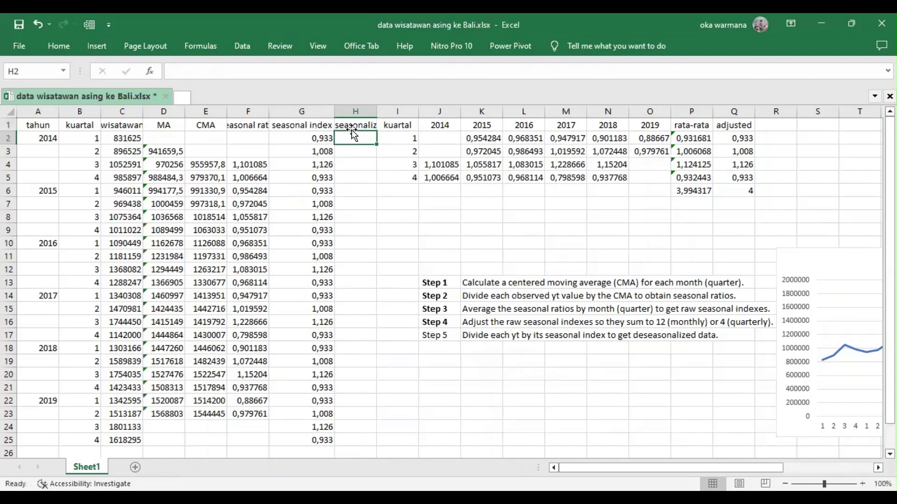
{"action": "double_click", "coordinate": [375, 111]}
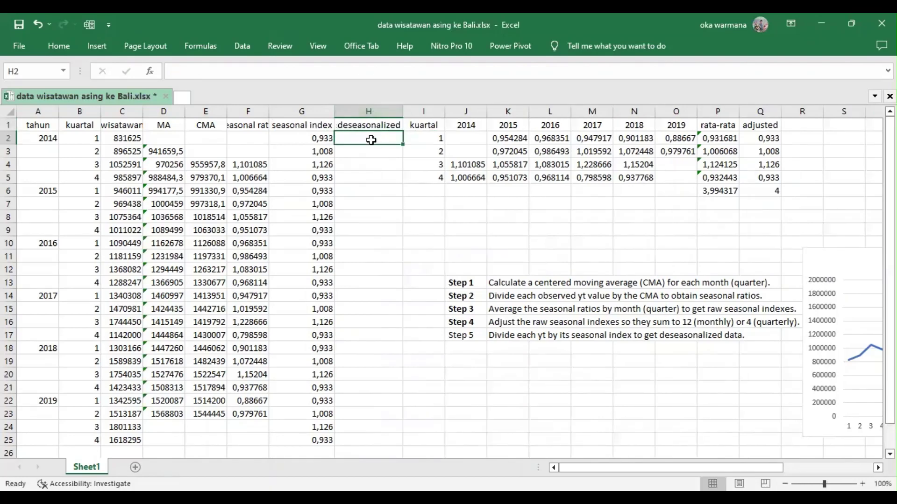
Enter the formula =C2/G2 in H2 to divide the first quarter's arrivals by its seasonal index
{"action": "type", "text": "="}
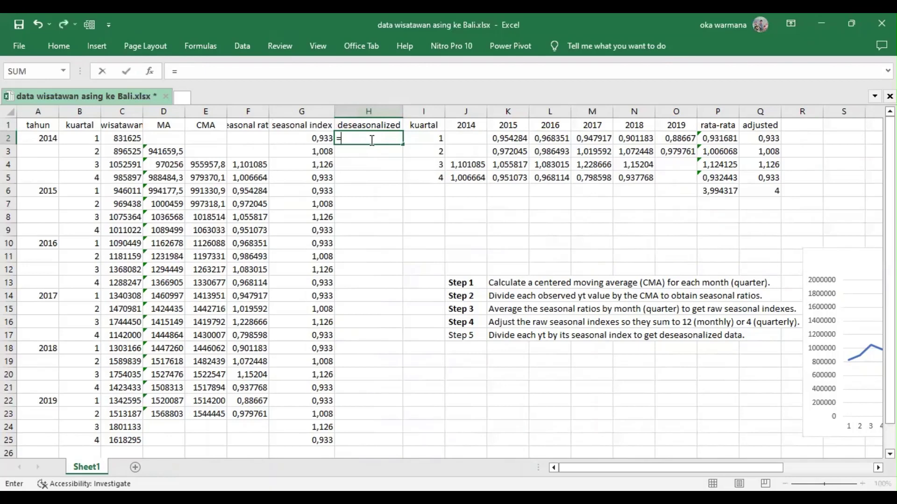
{"action": "key", "text": "Left"}
{"action": "key", "text": "Left"}
{"action": "key", "text": "Left"}
{"action": "key", "text": "Left"}
{"action": "key", "text": "Left"}
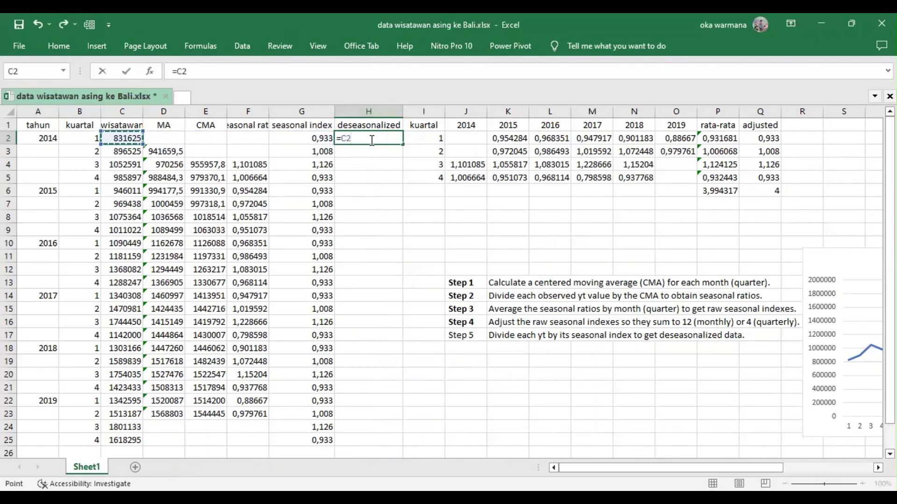
{"action": "type", "text": "/"}
{"action": "key", "text": "Left"}
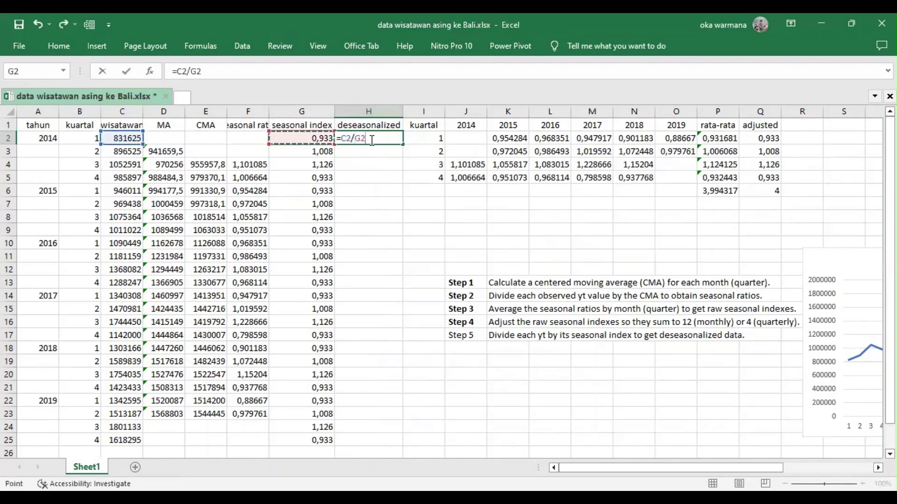
{"action": "key", "text": "Left"}
{"action": "key", "text": "Right"}
{"action": "key", "text": "Return"}
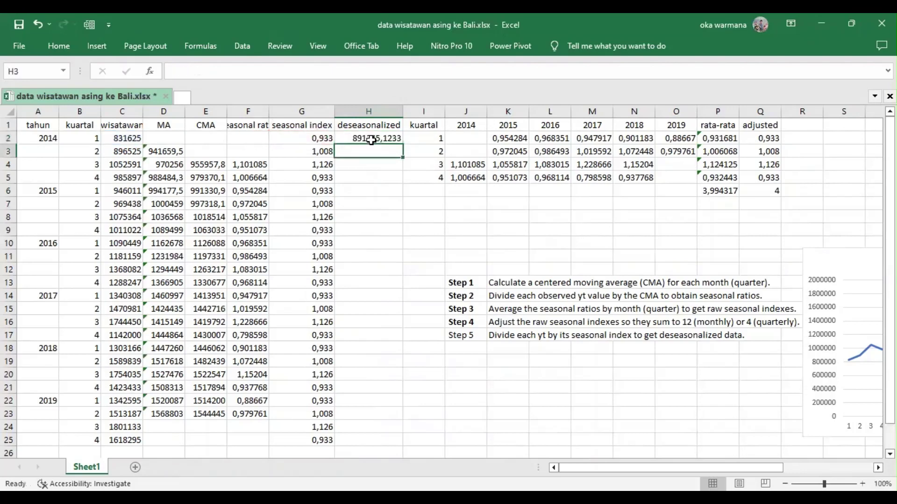
Fill the H2 formula down through H25 to deseasonalize every quarter
{"action": "left_click", "coordinate": [371, 140]}
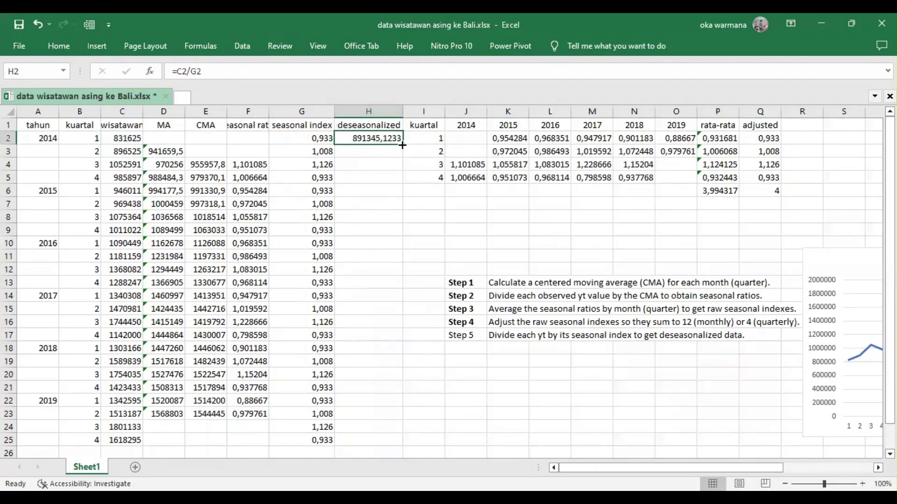
{"action": "left_click_drag", "start_coordinate": [402, 146], "coordinate": [374, 327]}
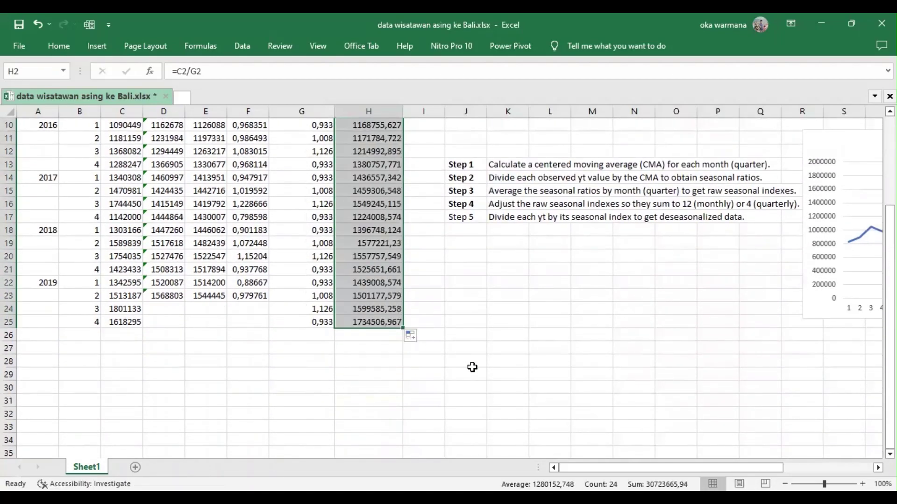
{"action": "scroll", "coordinate": [474, 367], "scroll_direction": "up", "scroll_amount": 3}
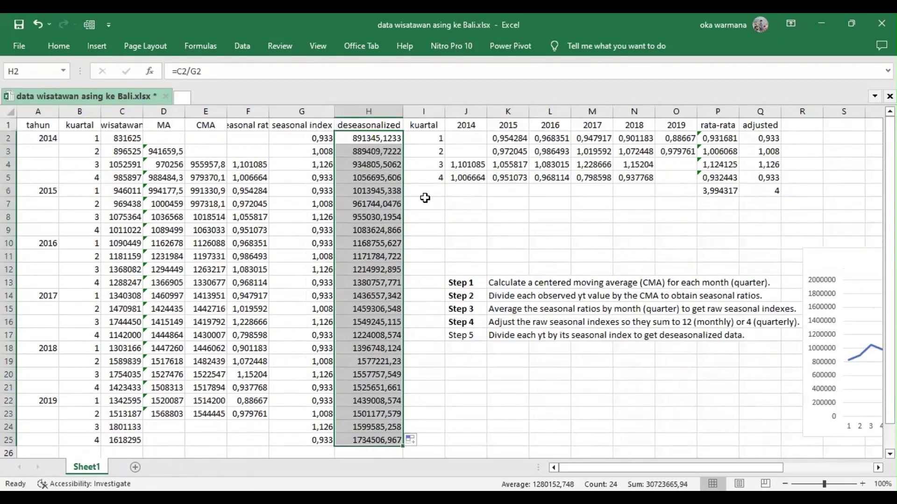
Bold the Step 5 label in J17 and move the wisatawan chart beside the deseasonalized column, at the top of the sheet
{"action": "left_click", "coordinate": [462, 334]}
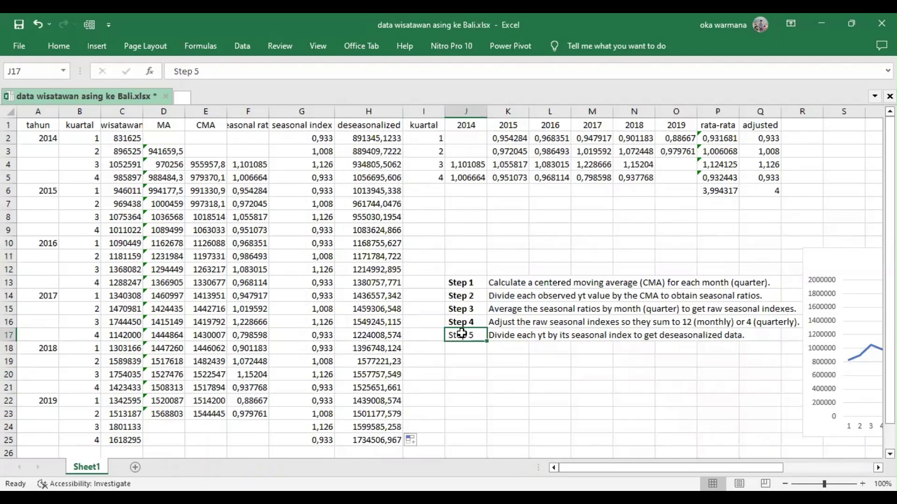
{"action": "key", "text": "ctrl+b"}
{"action": "left_click_drag", "start_coordinate": [809, 253], "coordinate": [438, 122]}
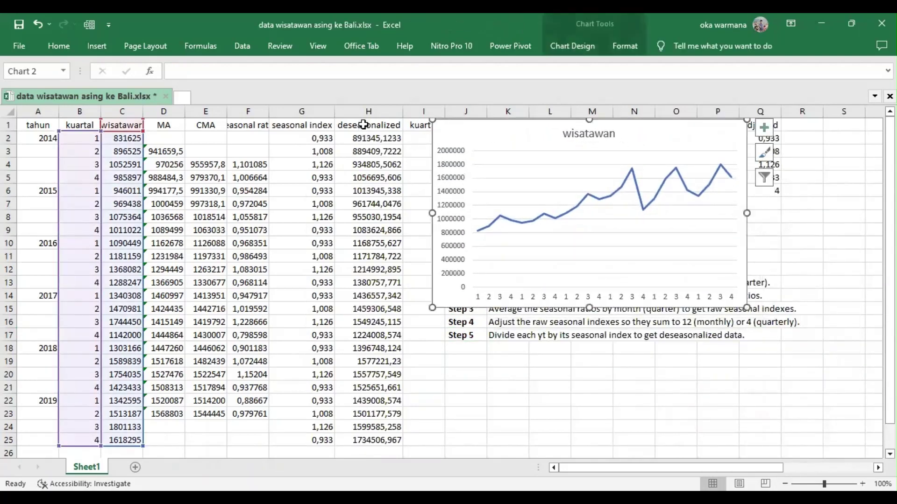
Insert a 2-D line chart of the deseasonalized data in H1:H25 and place it directly below the wisatawan plot, overlapping that chart's lower part
{"action": "left_click", "coordinate": [363, 125]}
{"action": "key", "text": "ctrl+shift+Down"}
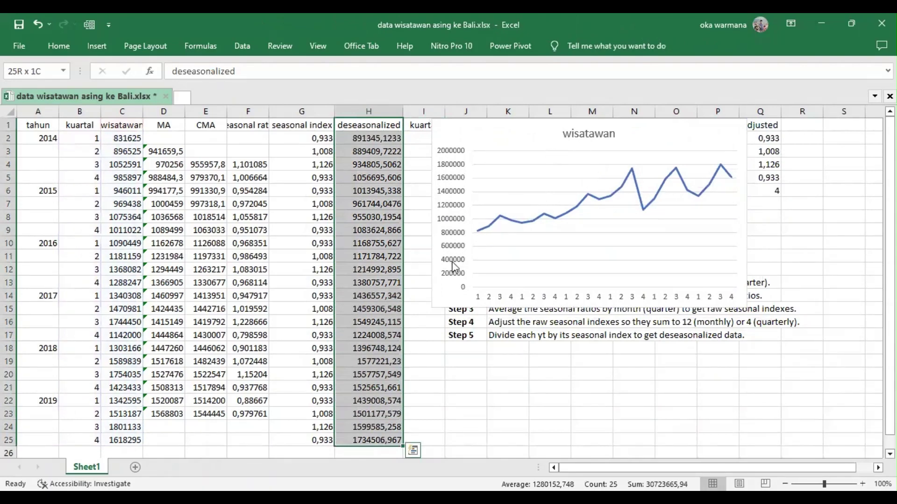
{"action": "left_click", "coordinate": [93, 46]}
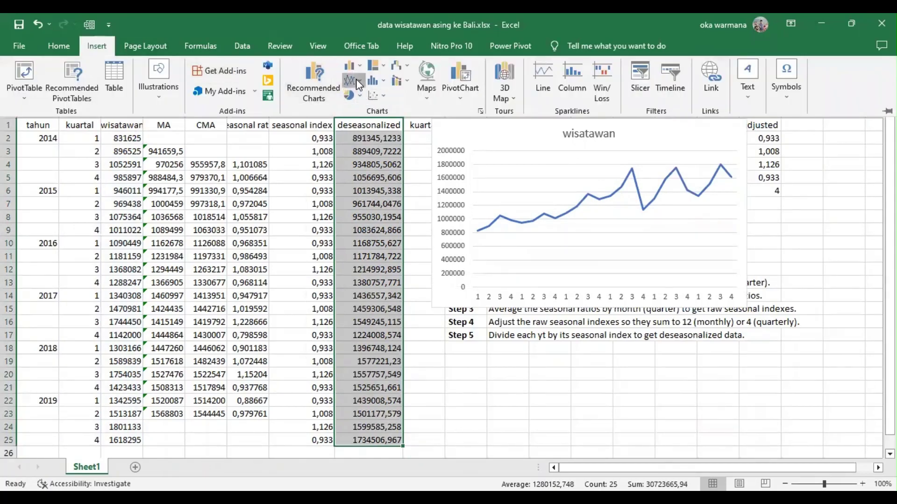
{"action": "left_click", "coordinate": [356, 79]}
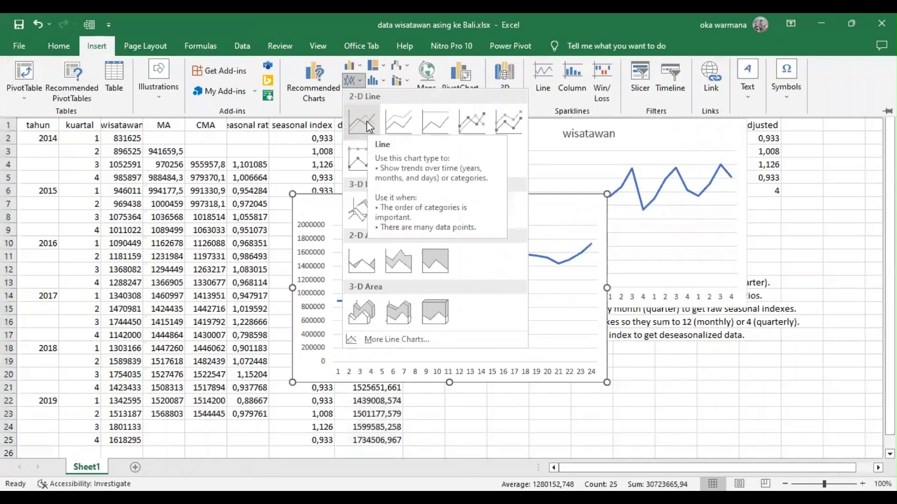
{"action": "left_click", "coordinate": [368, 126]}
{"action": "left_click_drag", "start_coordinate": [410, 211], "coordinate": [529, 263]}
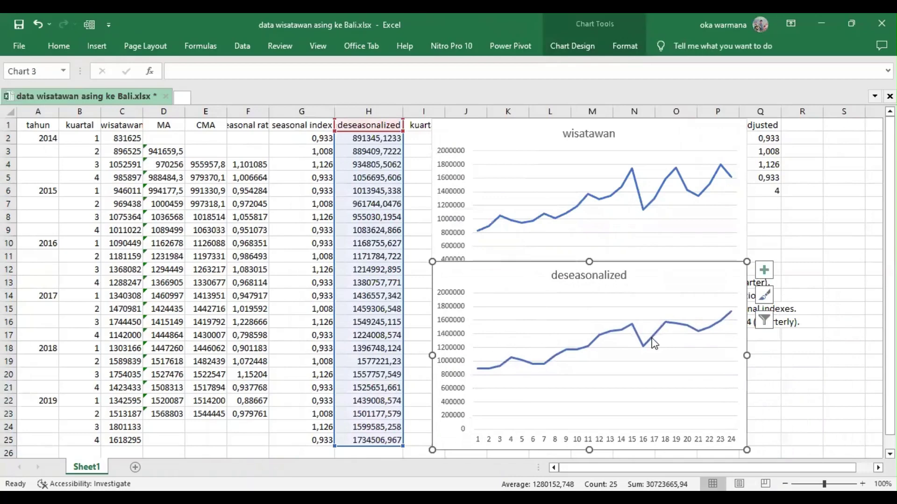
Add a linear trendline to the wisatawan series and display its R-squared value on the chart
{"action": "left_click", "coordinate": [667, 185]}
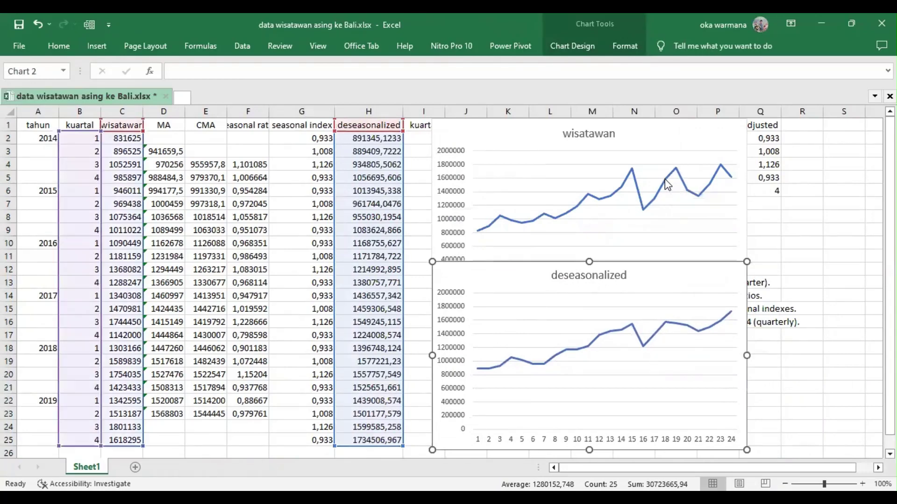
{"action": "right_click", "coordinate": [667, 185]}
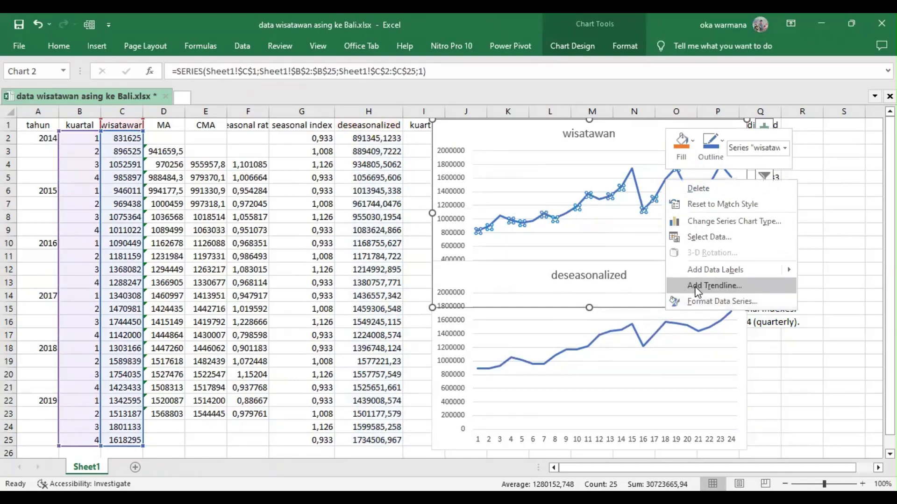
{"action": "left_click", "coordinate": [697, 287]}
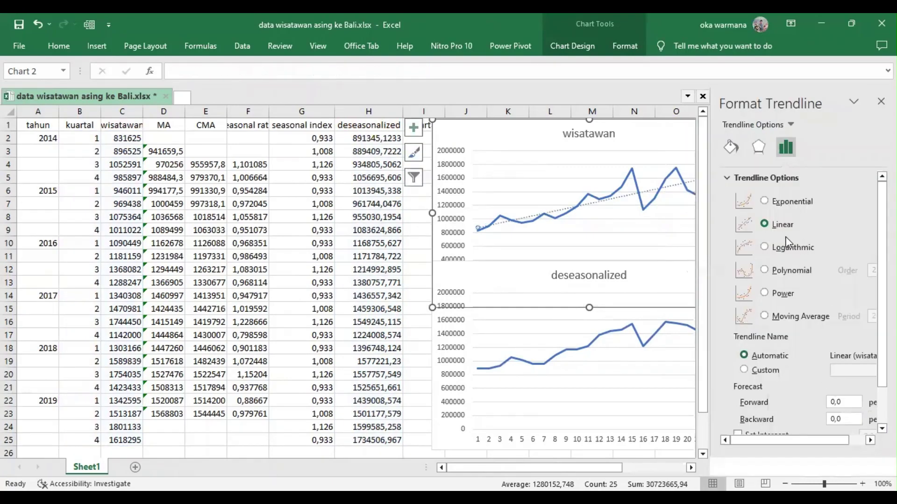
{"action": "scroll", "coordinate": [747, 423], "scroll_direction": "down", "scroll_amount": 3}
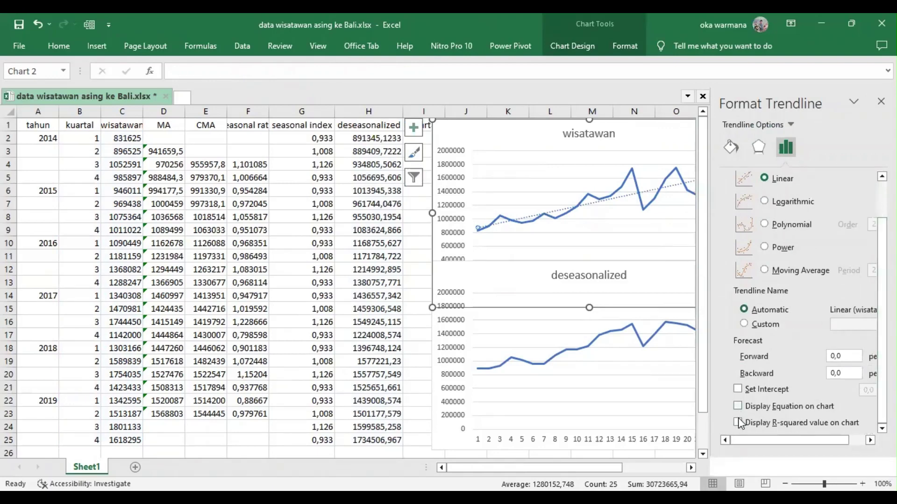
{"action": "left_click", "coordinate": [738, 422]}
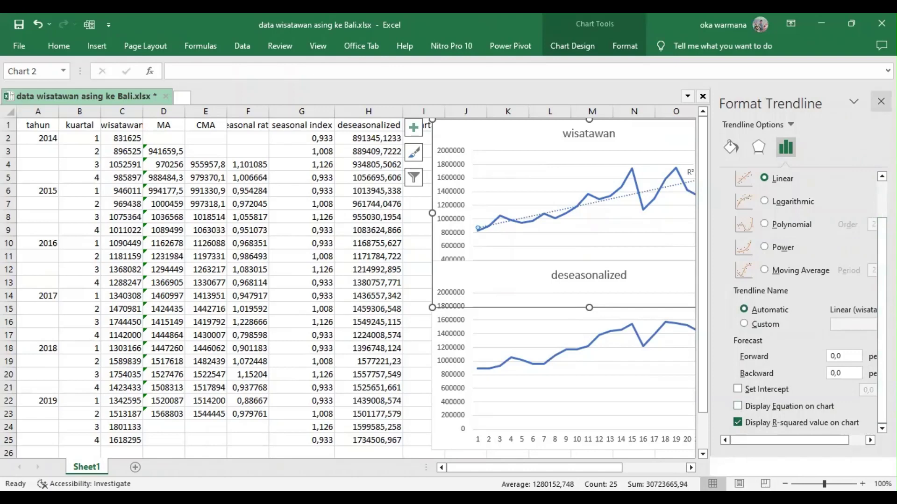
Add a linear trendline to the series in the deseasonalized chart
{"action": "left_click", "coordinate": [468, 369]}
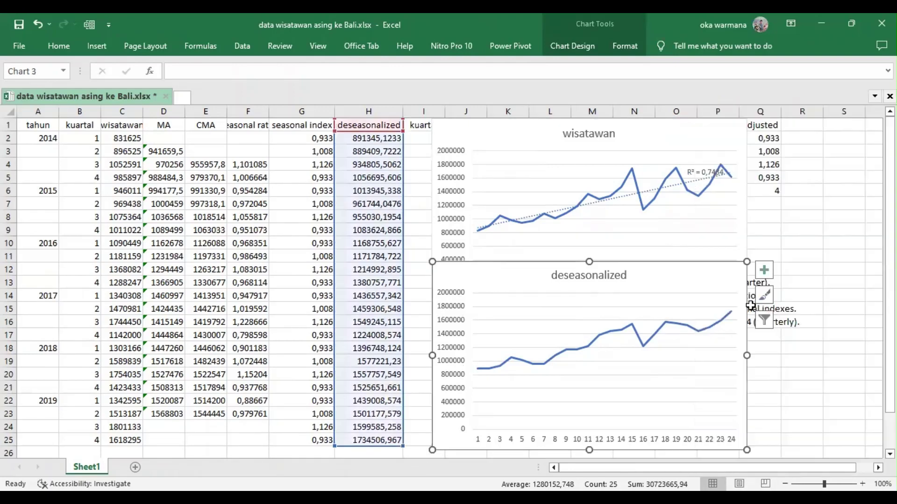
{"action": "left_click", "coordinate": [706, 334]}
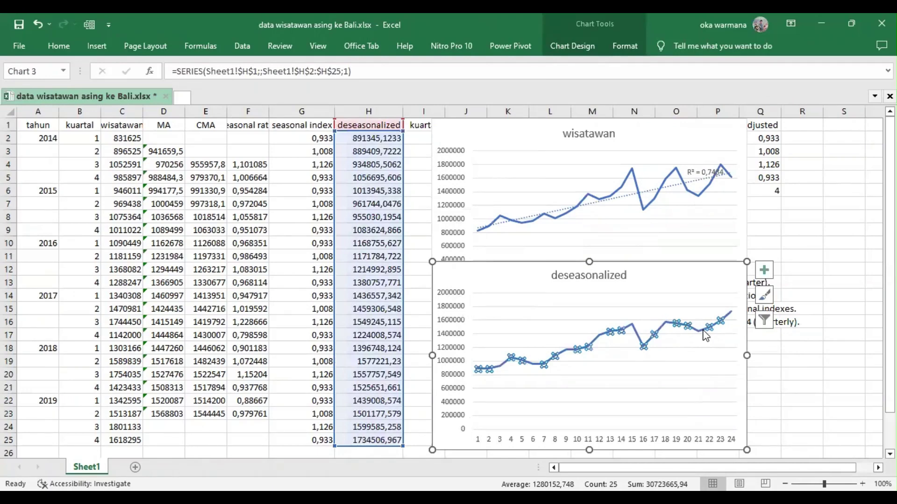
{"action": "right_click", "coordinate": [705, 335]}
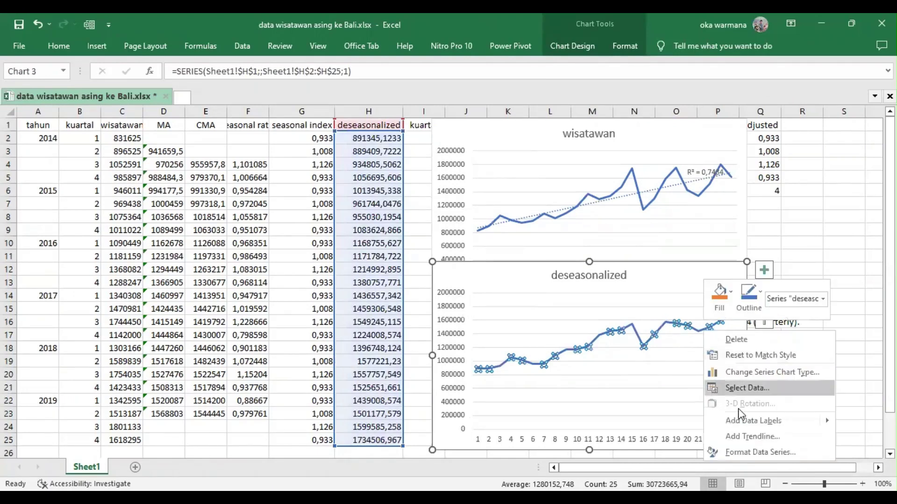
{"action": "left_click", "coordinate": [746, 437]}
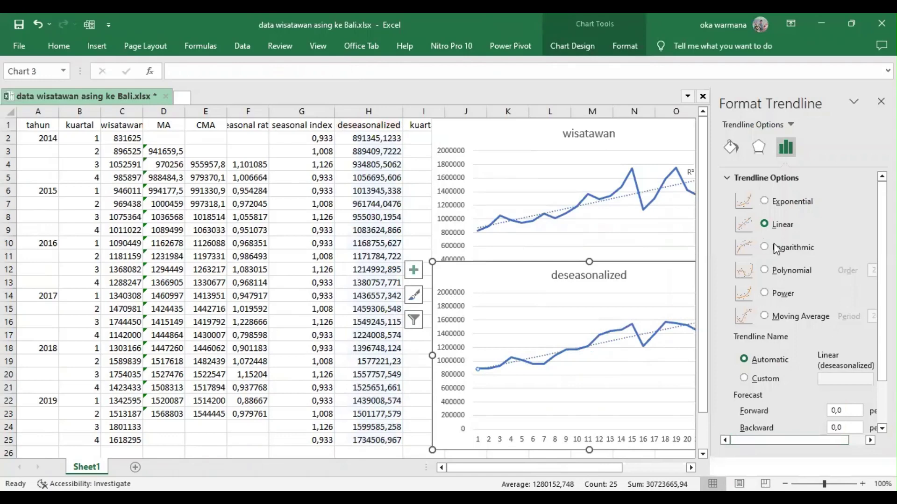
{"action": "scroll", "coordinate": [762, 426], "scroll_direction": "down", "scroll_amount": 3}
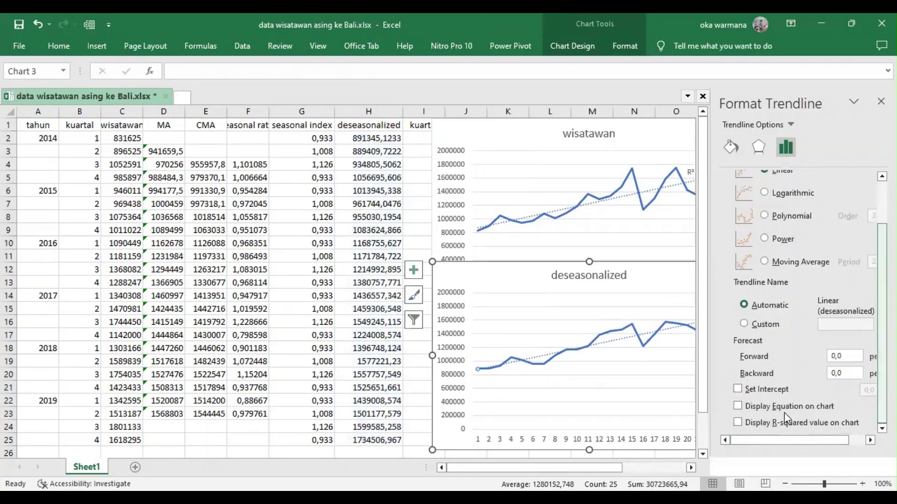